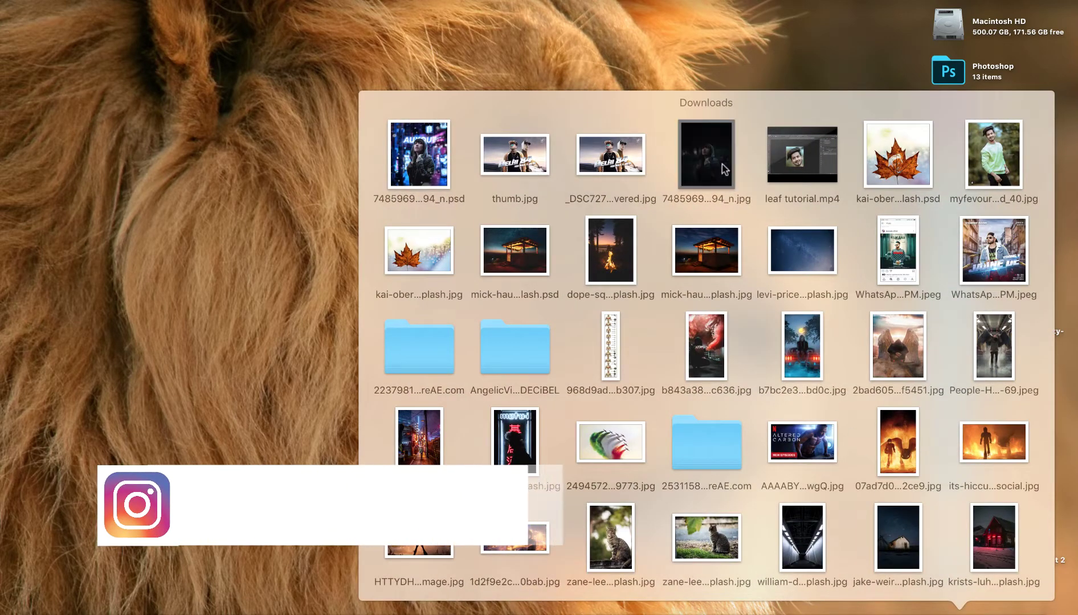
Step: Open the hooded-girl JPG from Downloads in Preview and move its window right
click(722, 164)
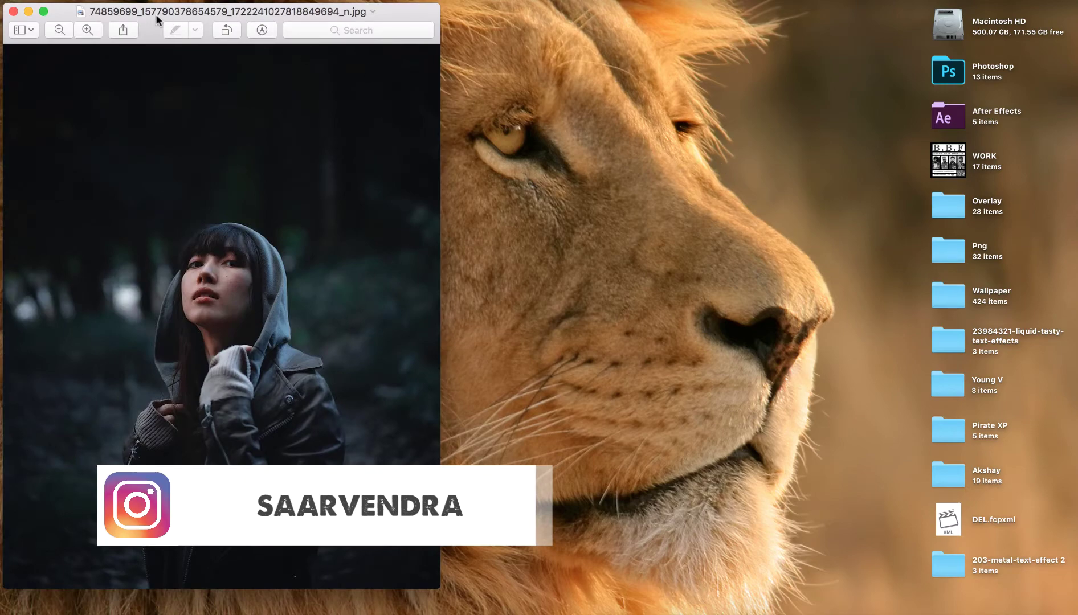
drag(155, 19, 425, 31)
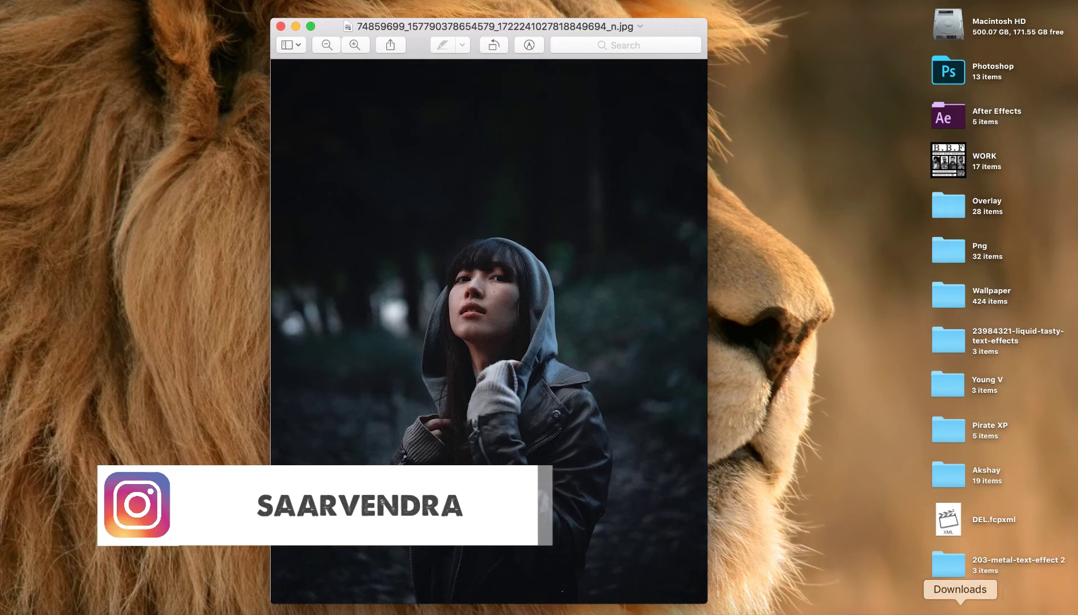
click(957, 610)
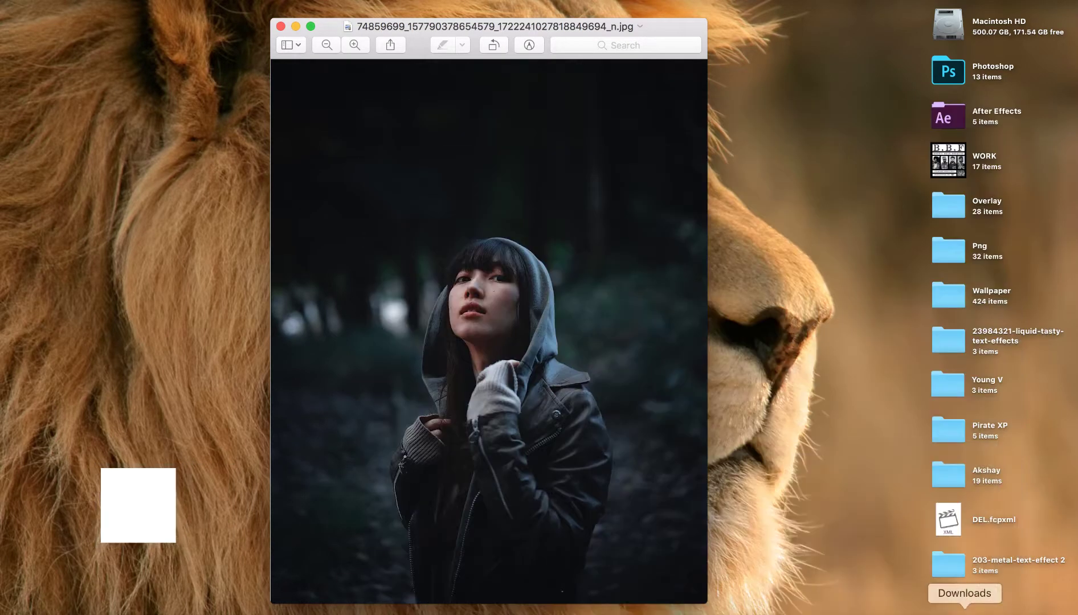
click(960, 610)
click(507, 61)
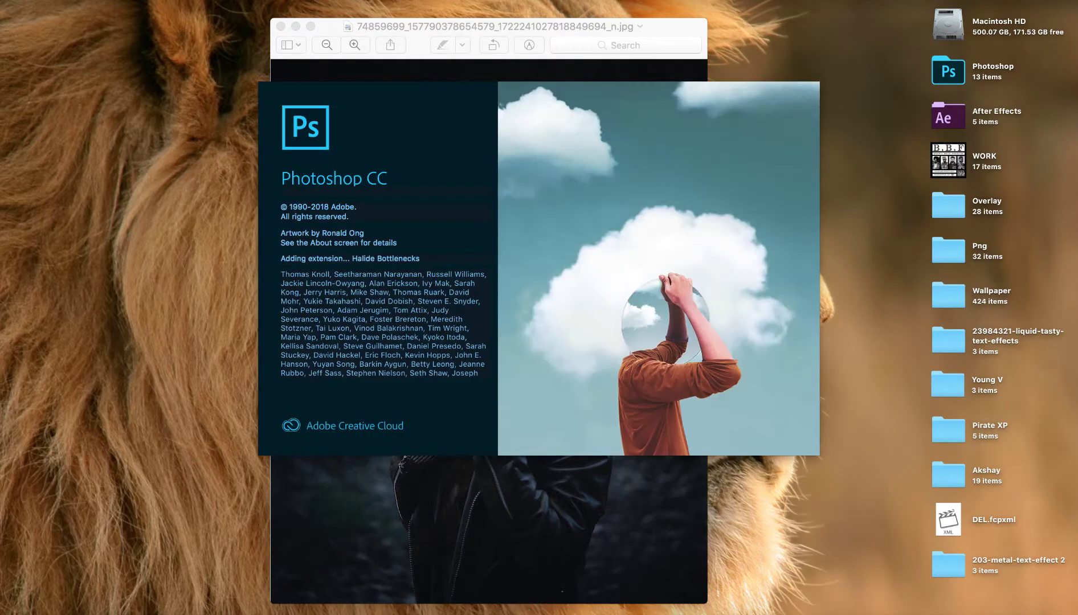
Step: Move the Preview window aside and close Photoshop's Selective Tool panel
drag(549, 28, 595, 23)
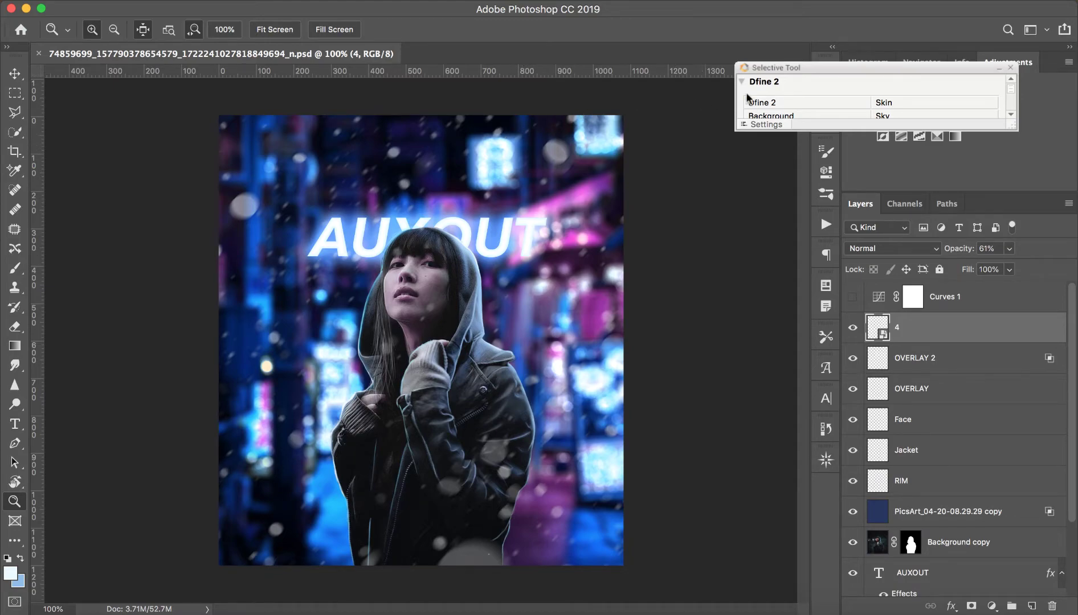
click(1009, 68)
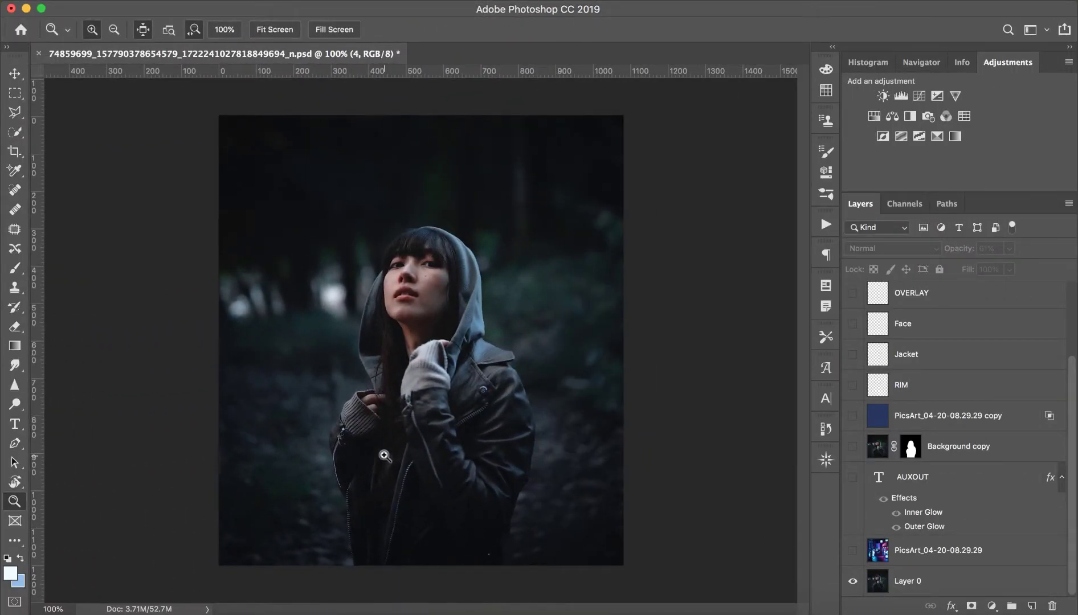
Step: With Quick Selection active, show the Background copy cut-out alone by hiding Layer 0
click(15, 134)
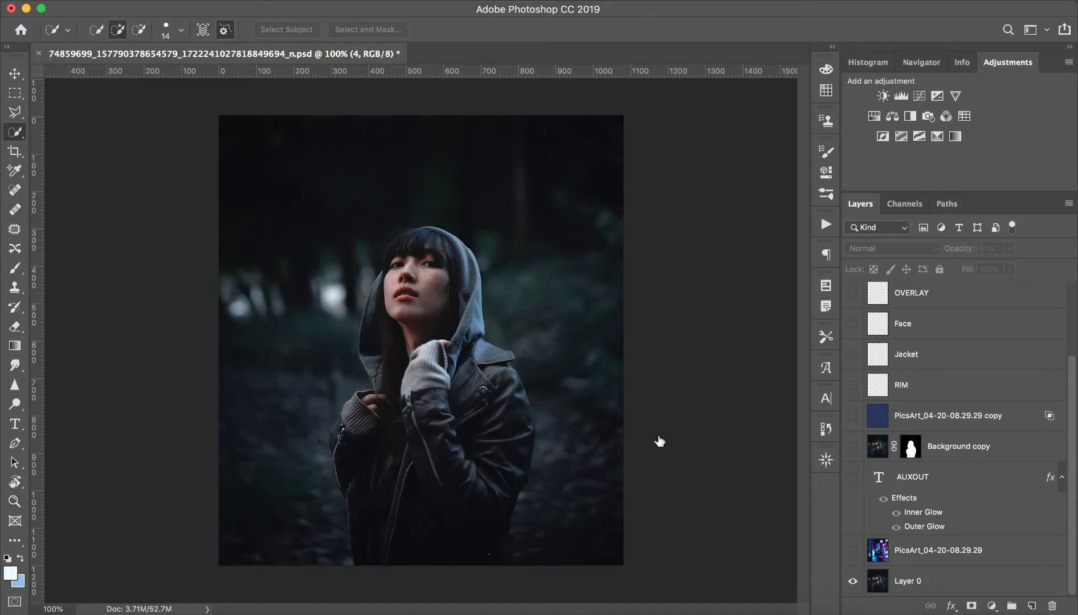
click(964, 581)
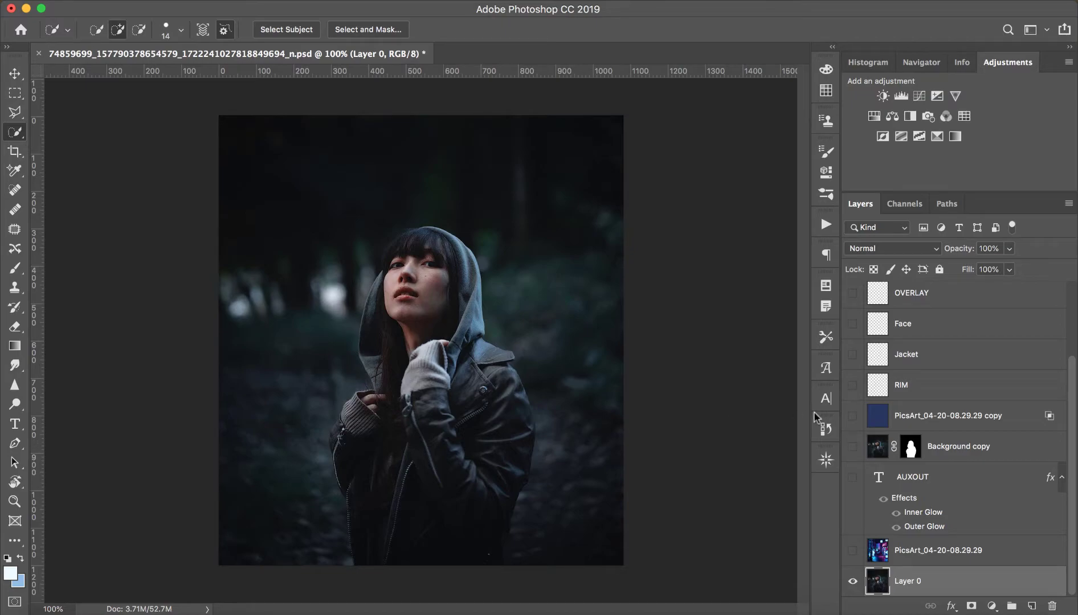
click(964, 448)
click(853, 447)
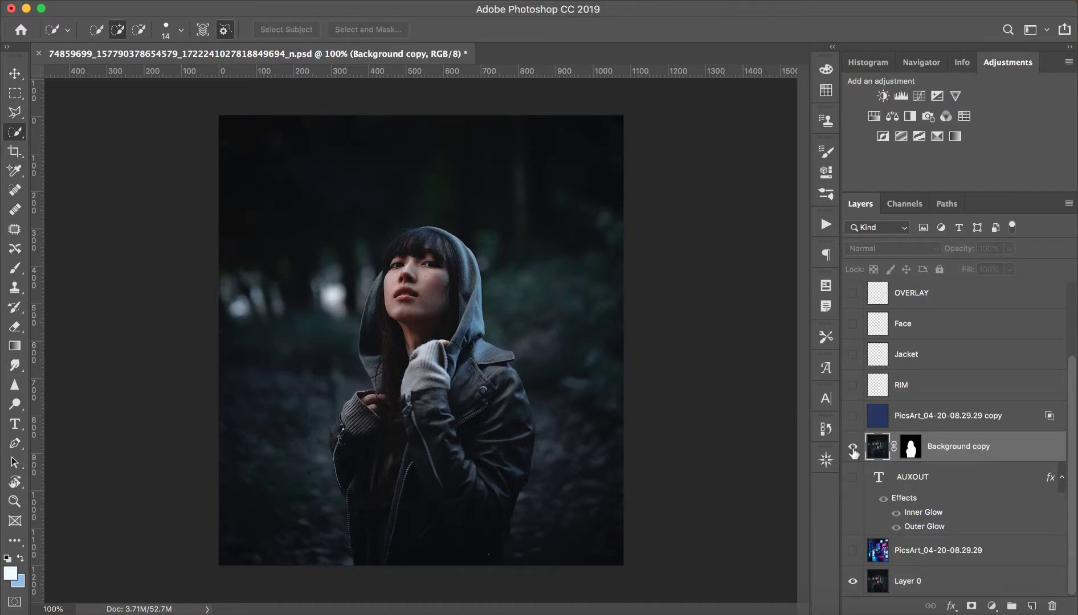
click(853, 581)
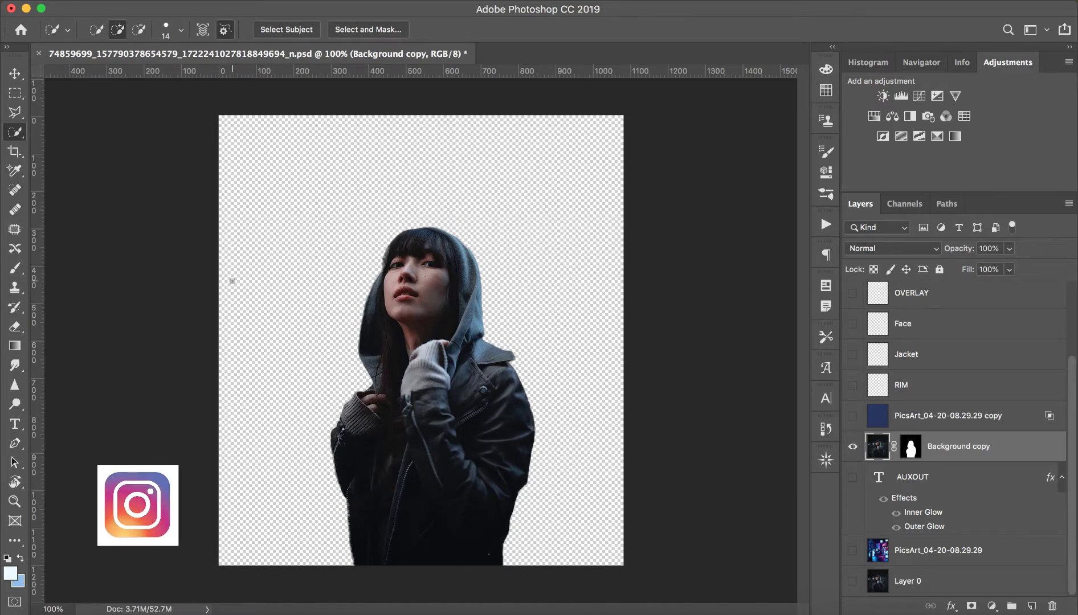
Step: Zoom in on the cut-out's hair edge, zoom back out, then hide Background copy
scroll(350, 248, up, 5)
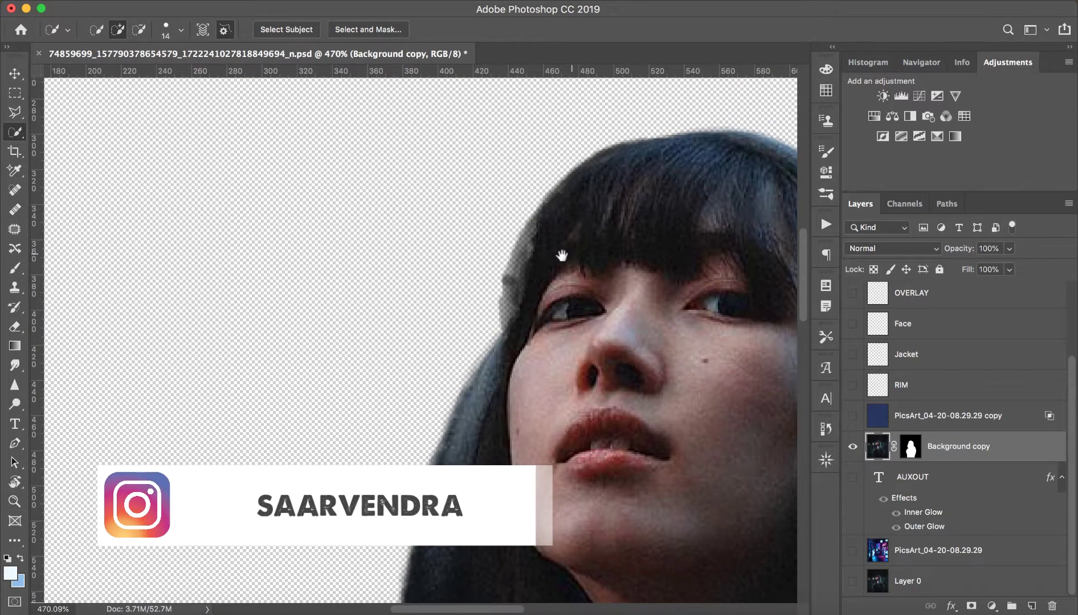
drag(562, 256, 441, 277)
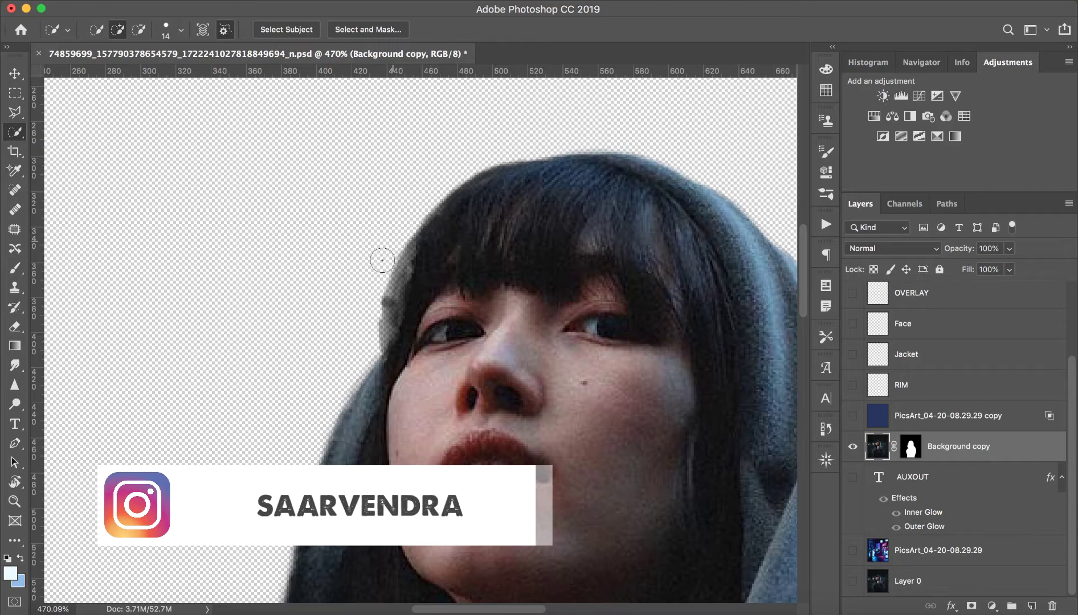
key(z)
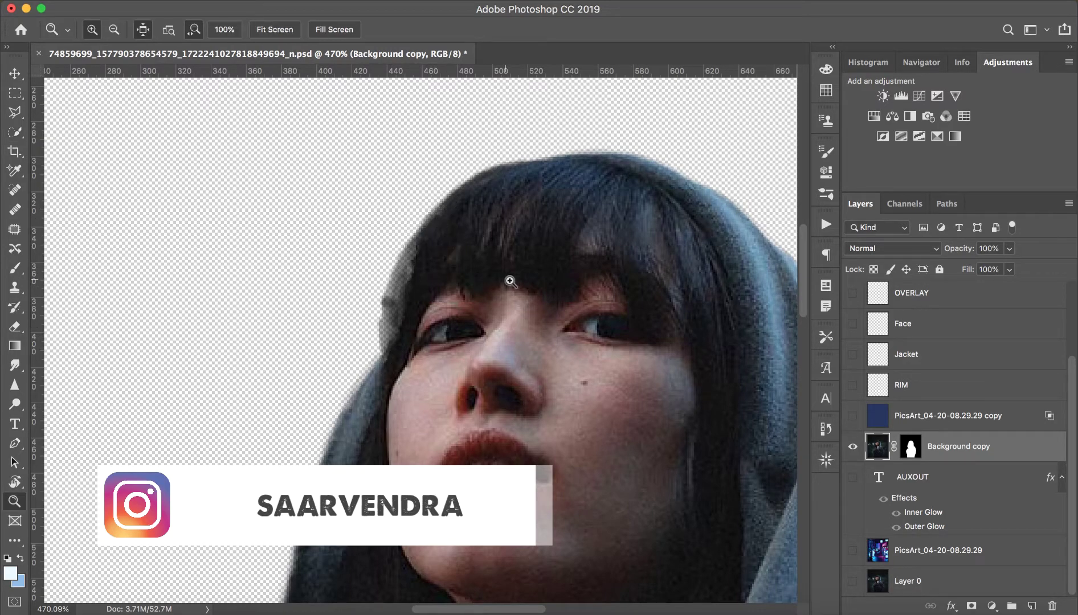
drag(508, 281, 413, 271)
key(w)
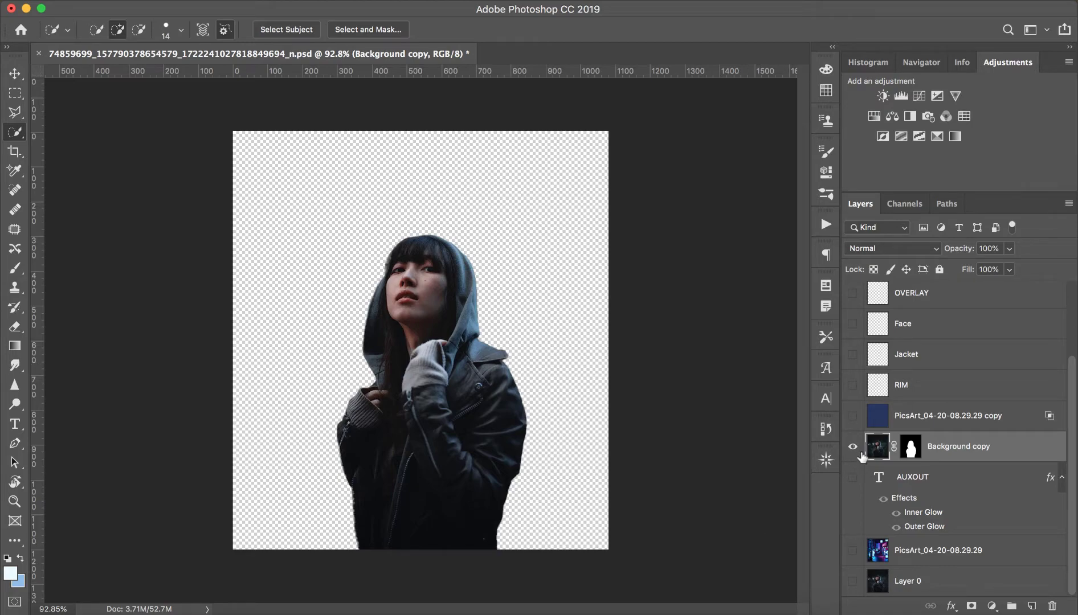
click(852, 447)
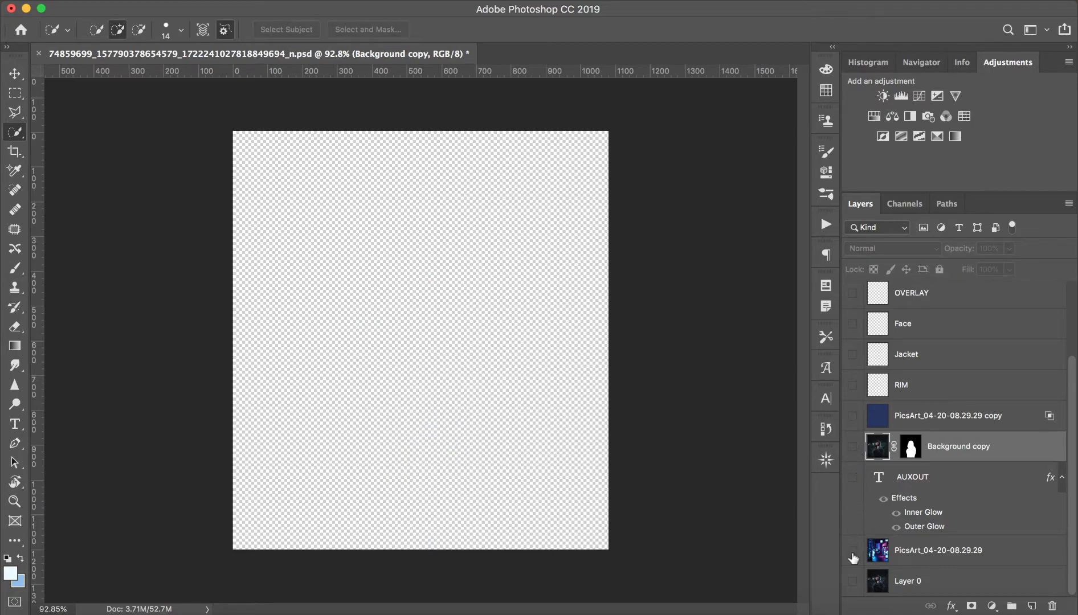
Step: Show and select the neon street layer, show the girl cut-out above it, and duplicate the street layer
click(853, 550)
click(992, 558)
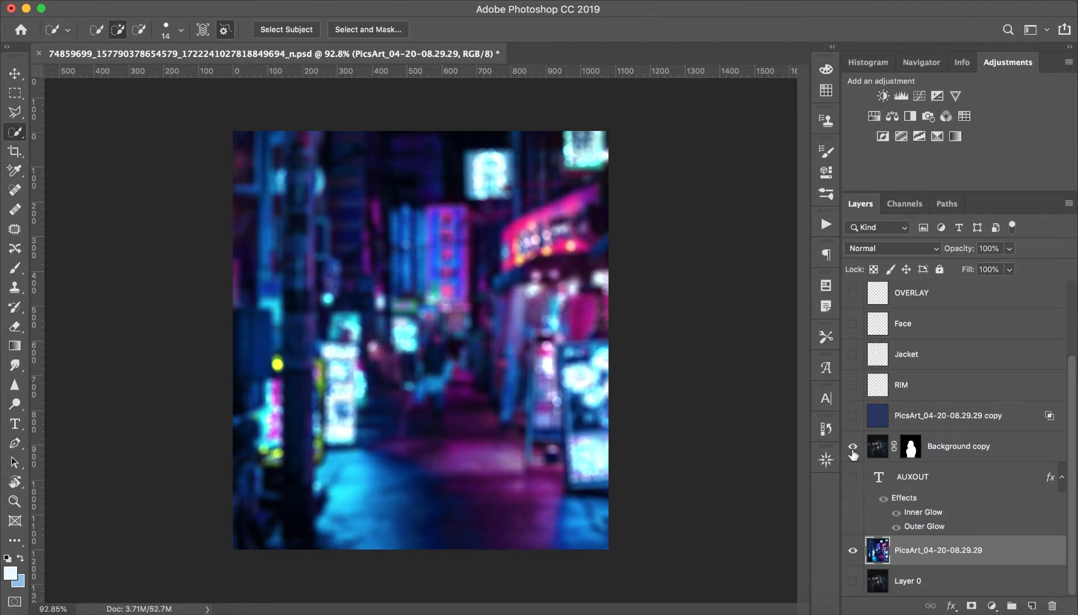
click(852, 447)
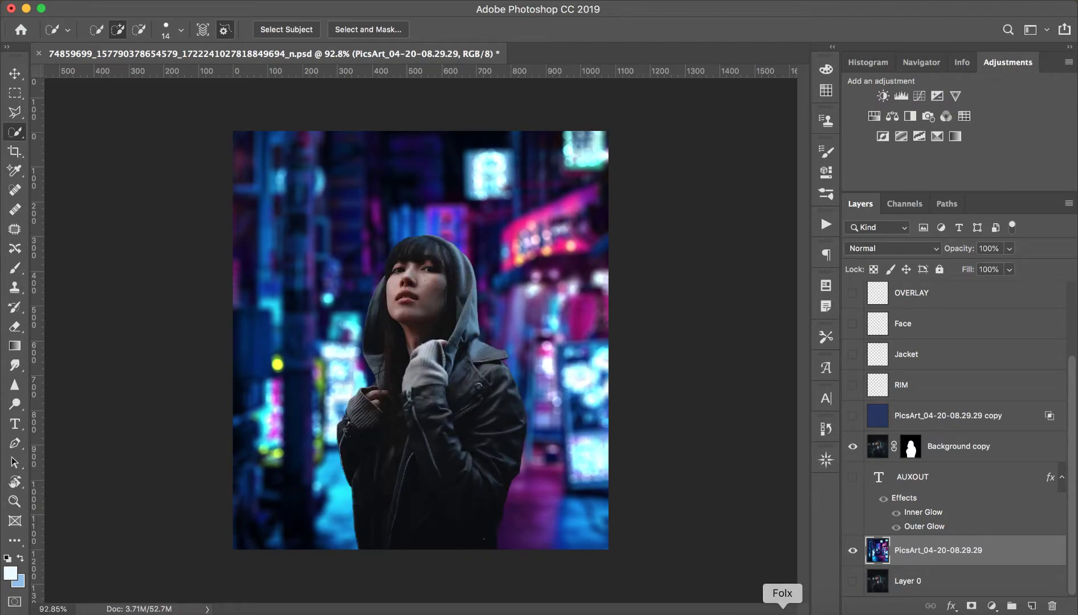
key(F2)
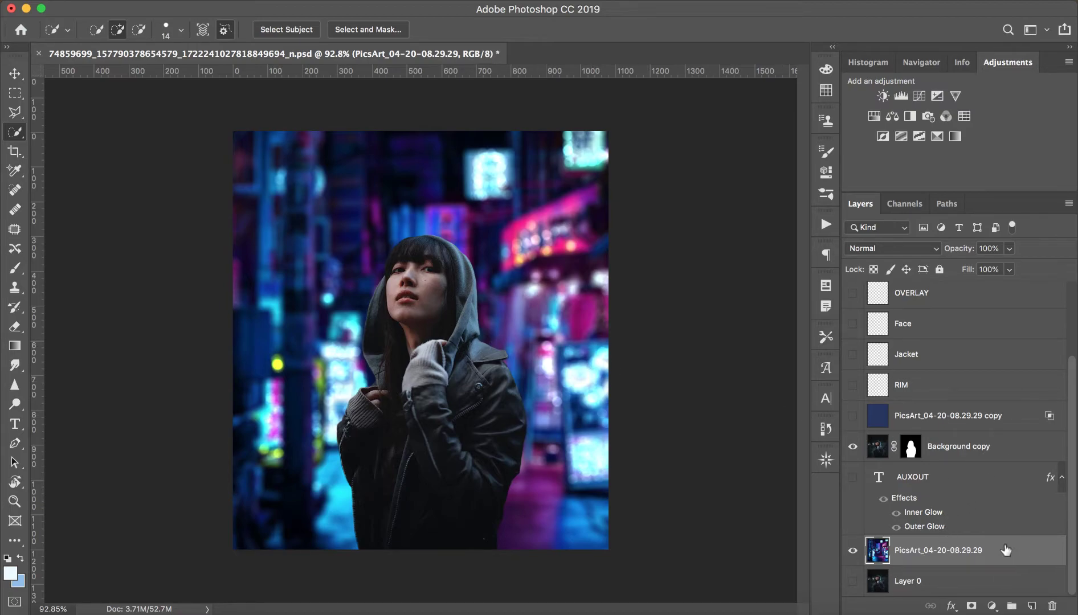
key(ctrl+j)
drag(1001, 550, 997, 478)
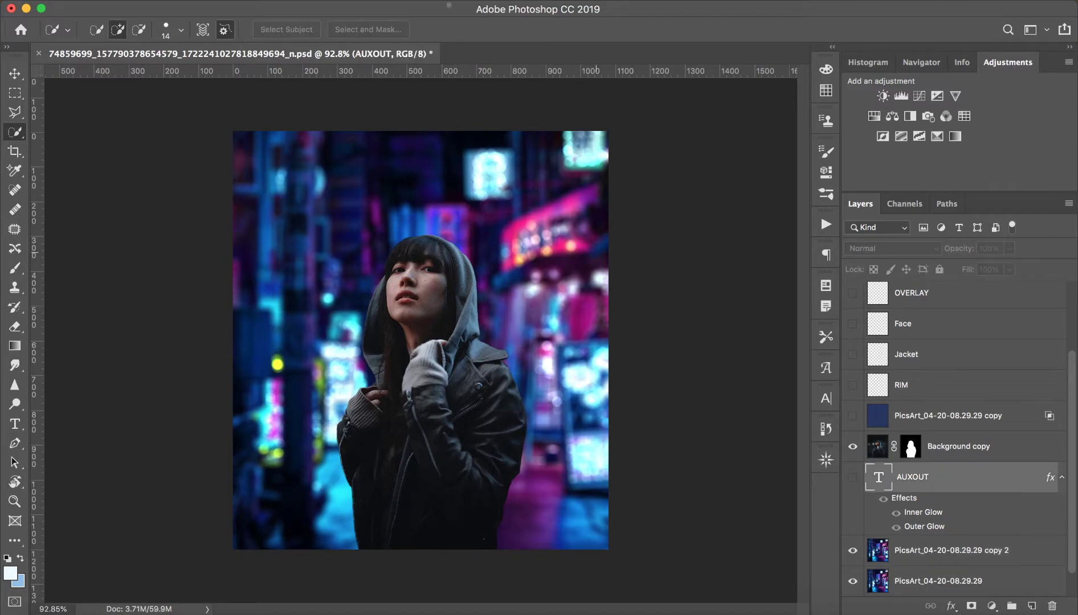
drag(997, 477, 1038, 556)
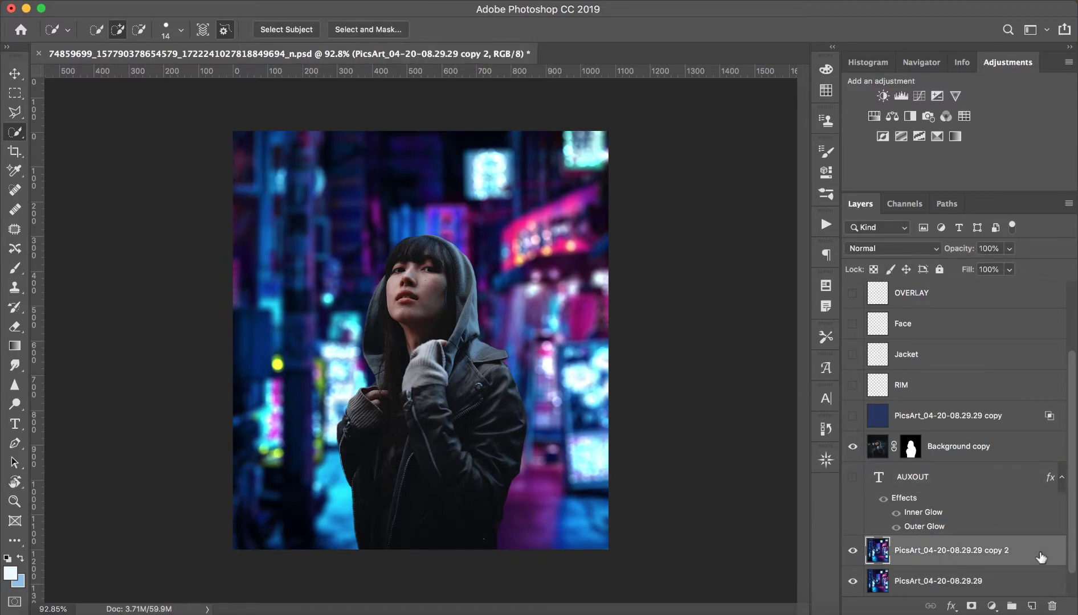
click(365, 6)
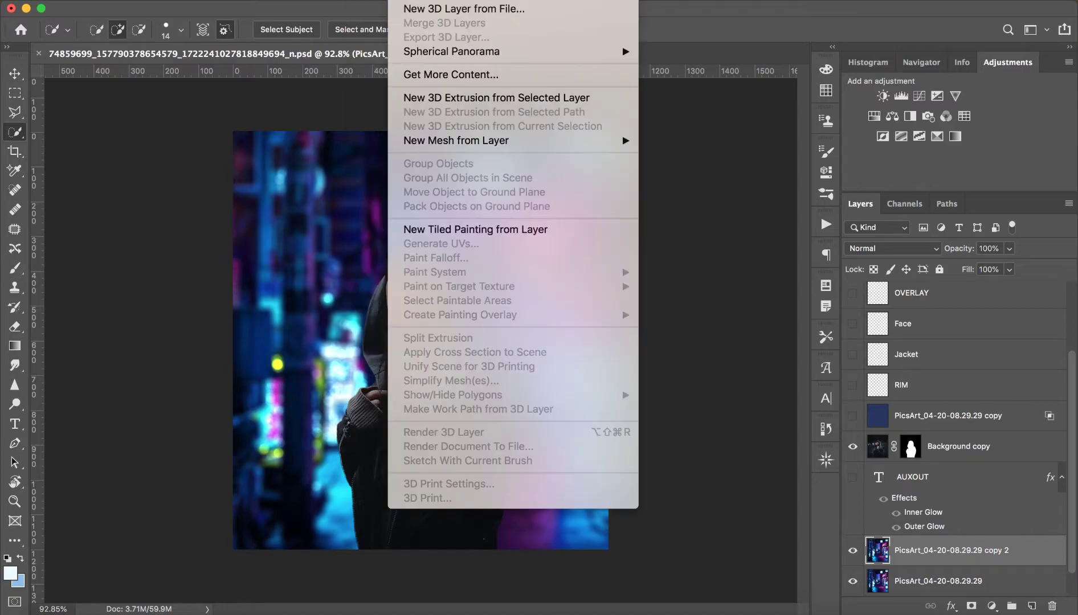
mouse_move(375, 168)
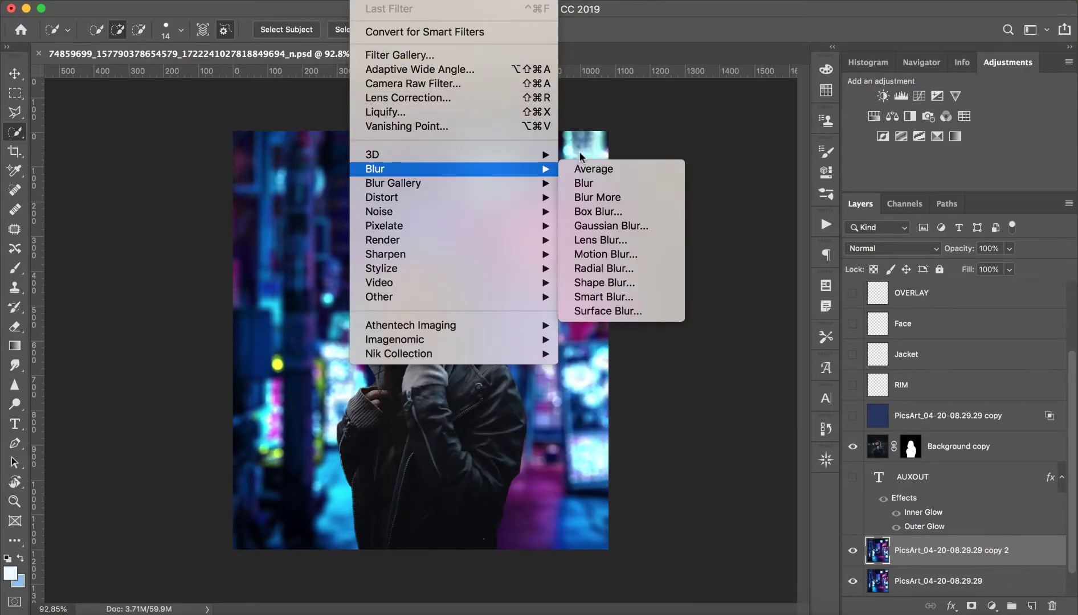
click(598, 170)
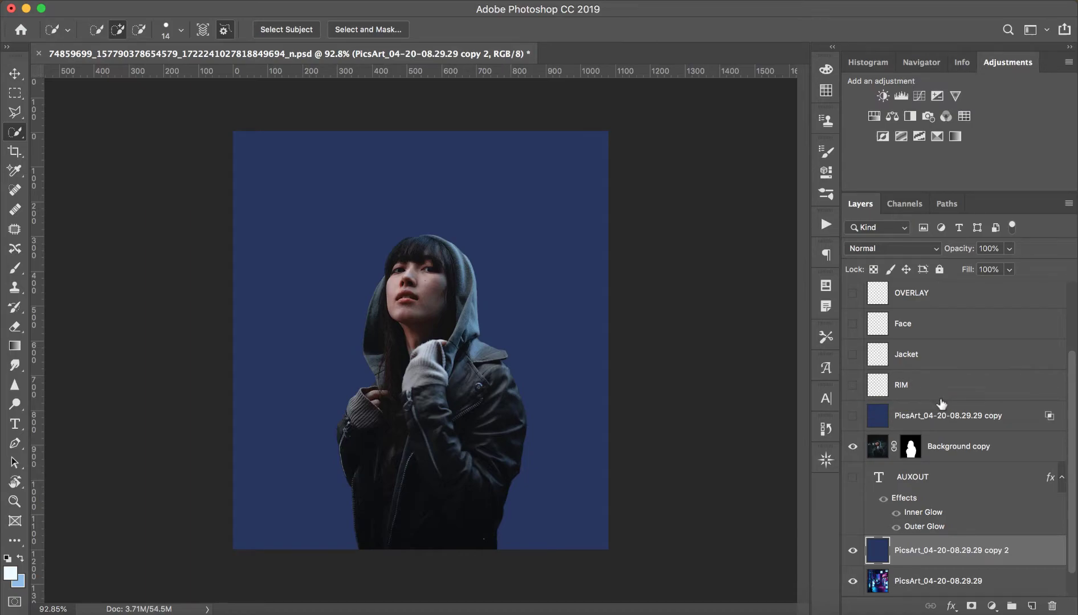
click(916, 421)
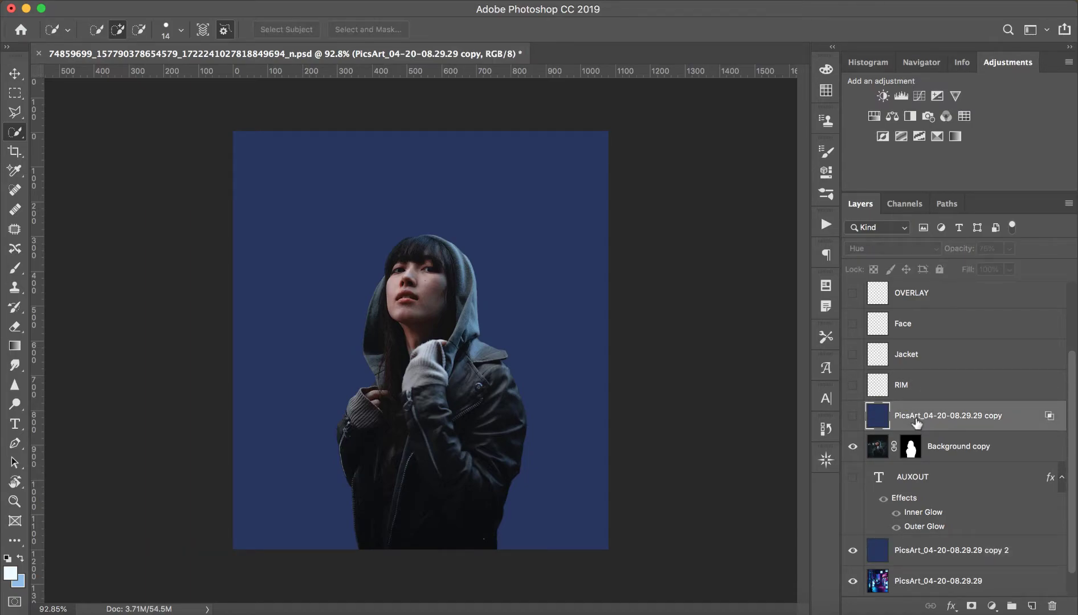
click(961, 550)
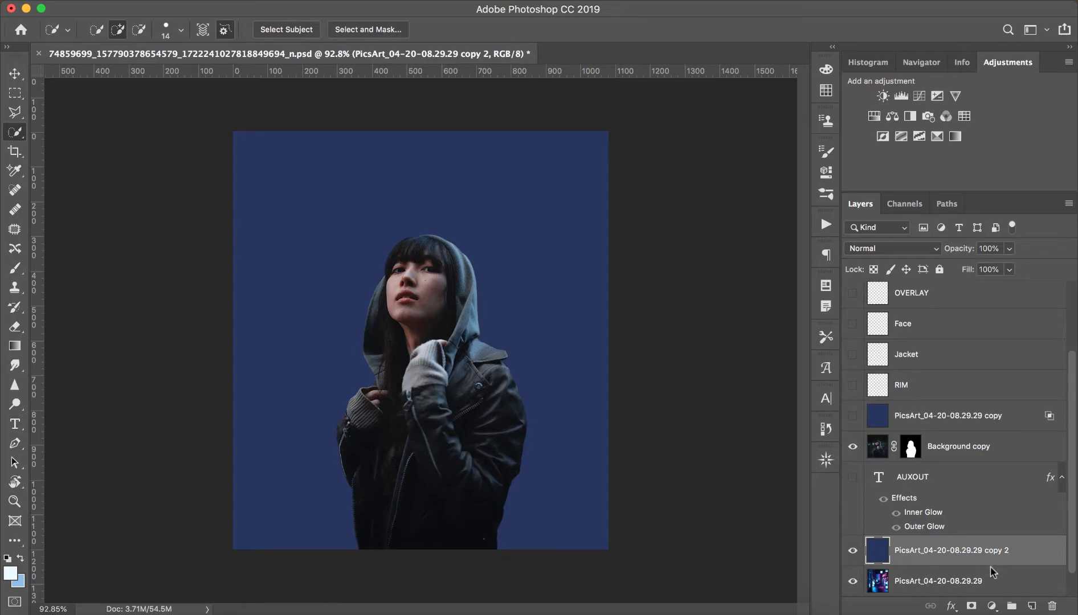
click(1052, 606)
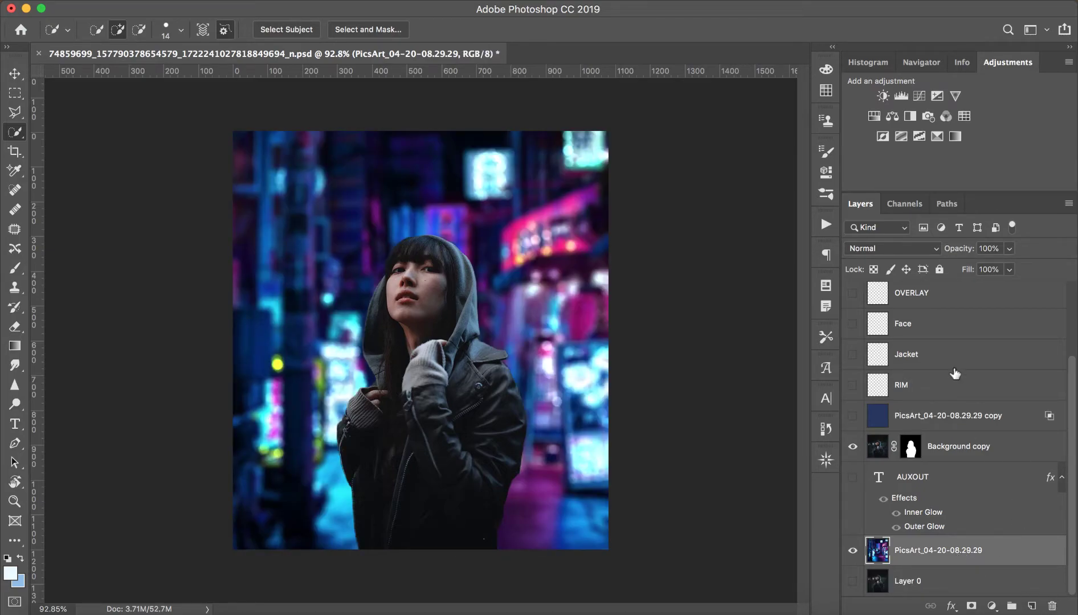
click(947, 416)
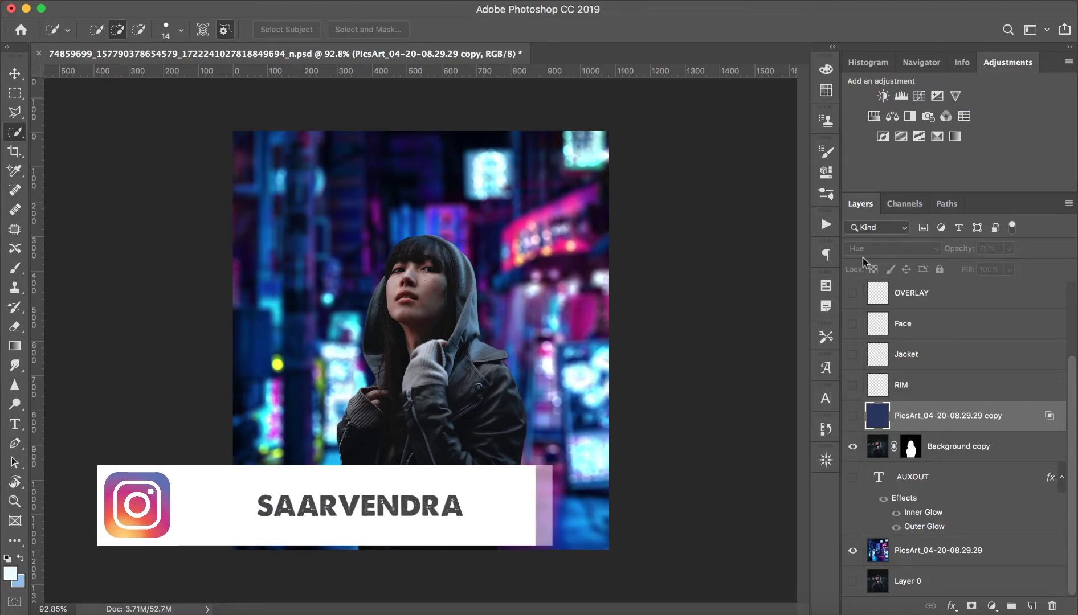
Step: Show the blue copy layer, change its blend mode from Saturation to Hue, and toggle it to compare
click(853, 416)
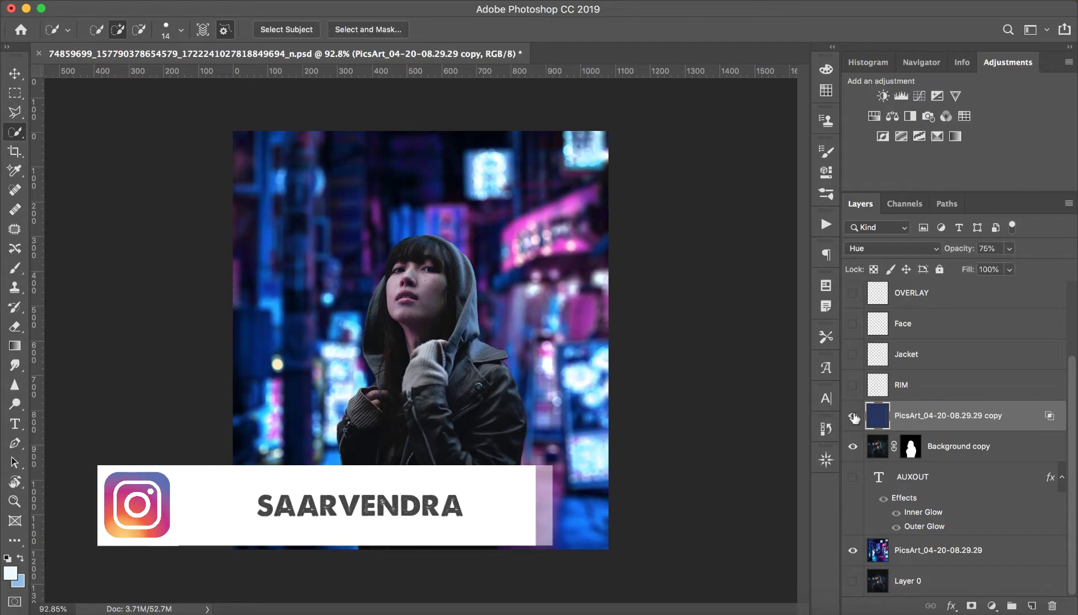
click(867, 251)
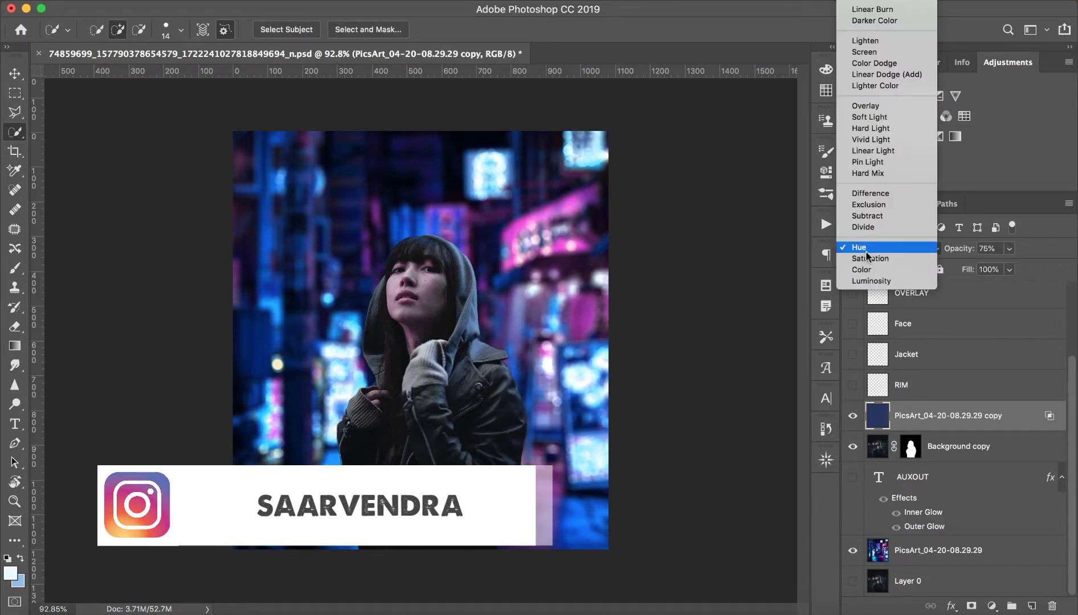
click(869, 258)
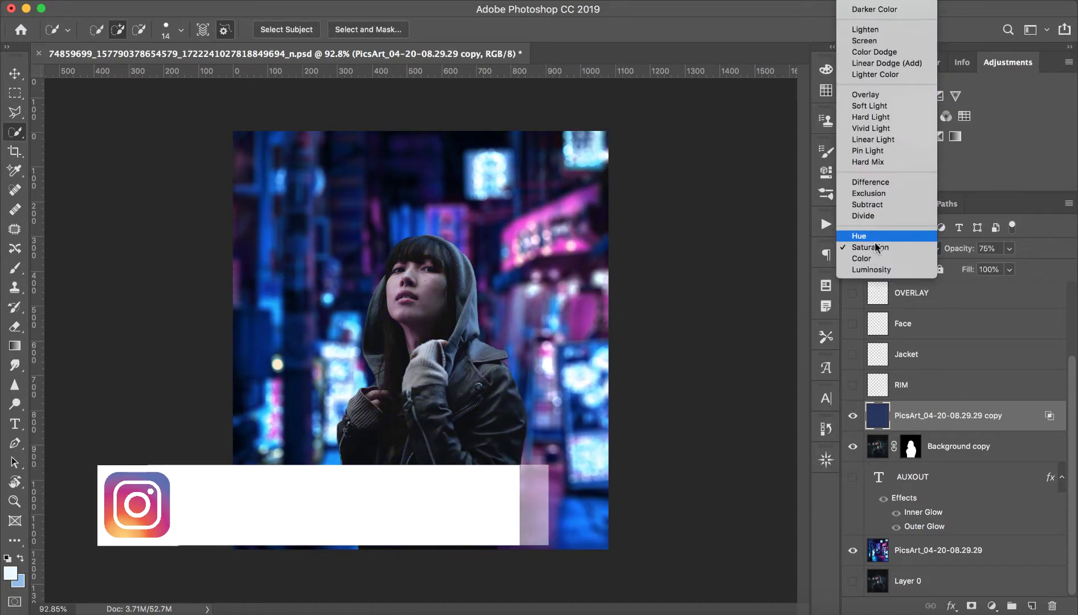
click(874, 237)
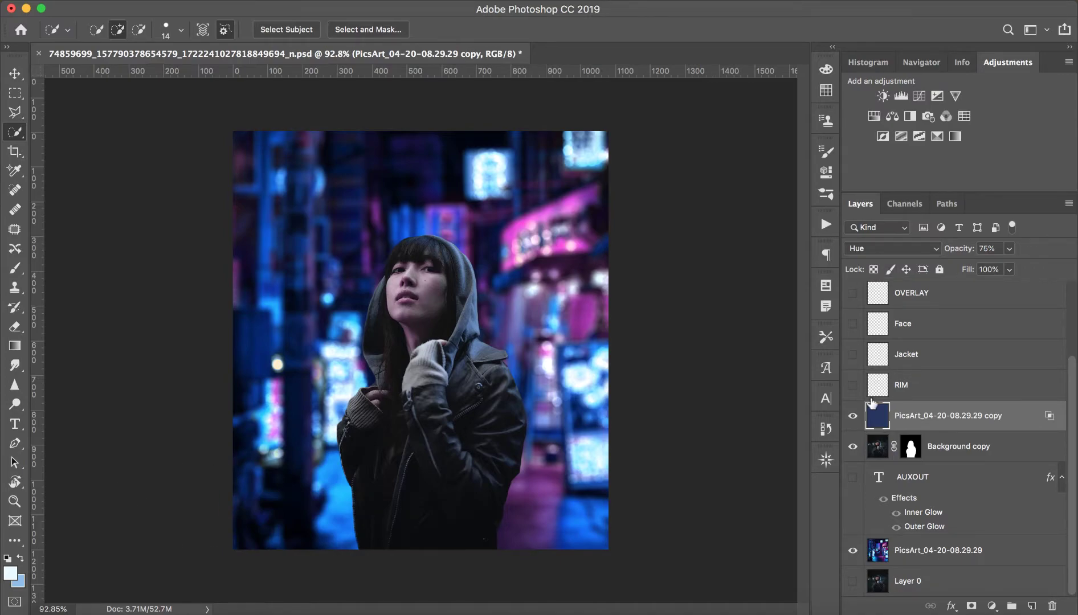
click(853, 419)
click(851, 423)
click(847, 426)
Step: Open the blue copy layer's Blending Options, test the red channel, then cancel
double_click(1018, 426)
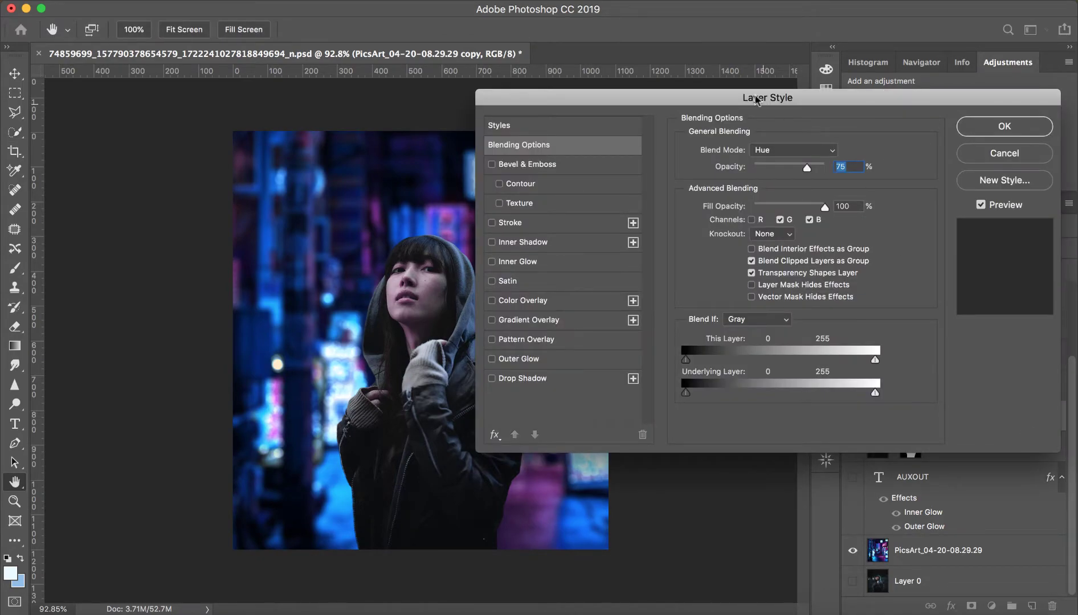
drag(756, 99, 814, 219)
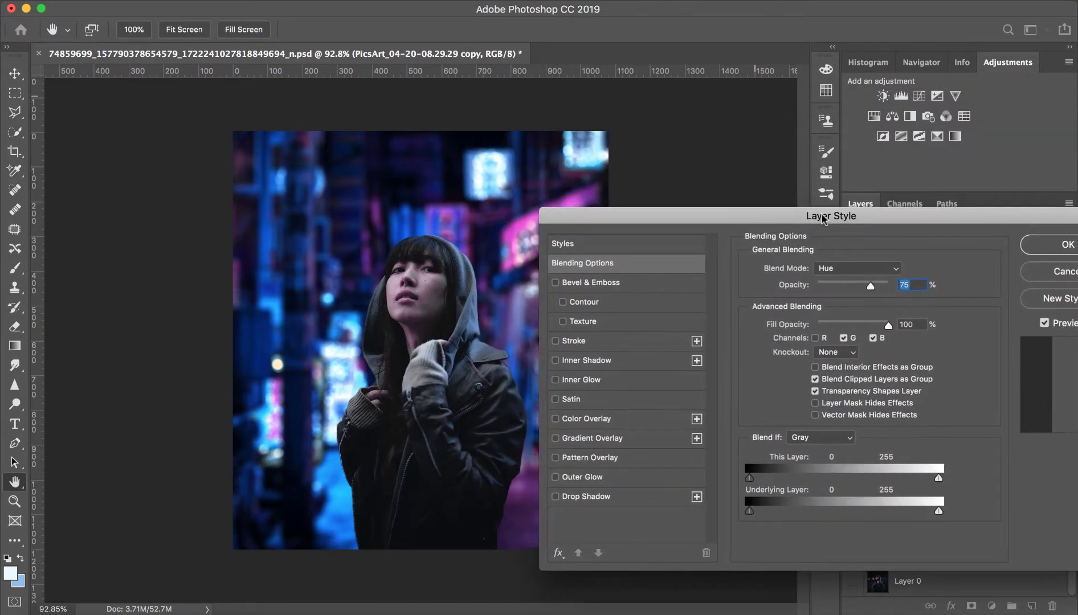
click(809, 339)
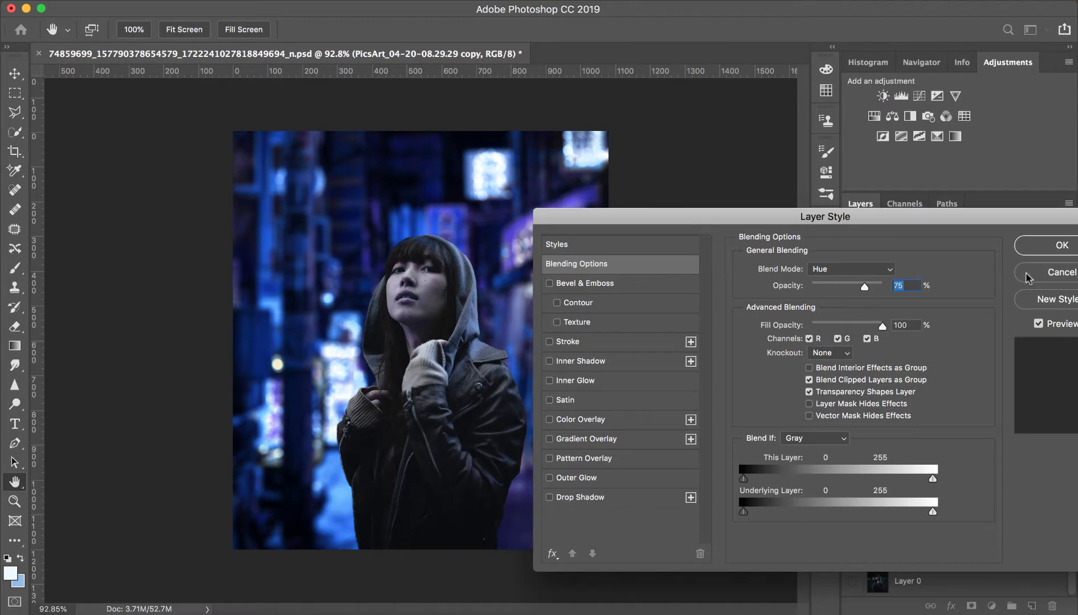
click(1059, 277)
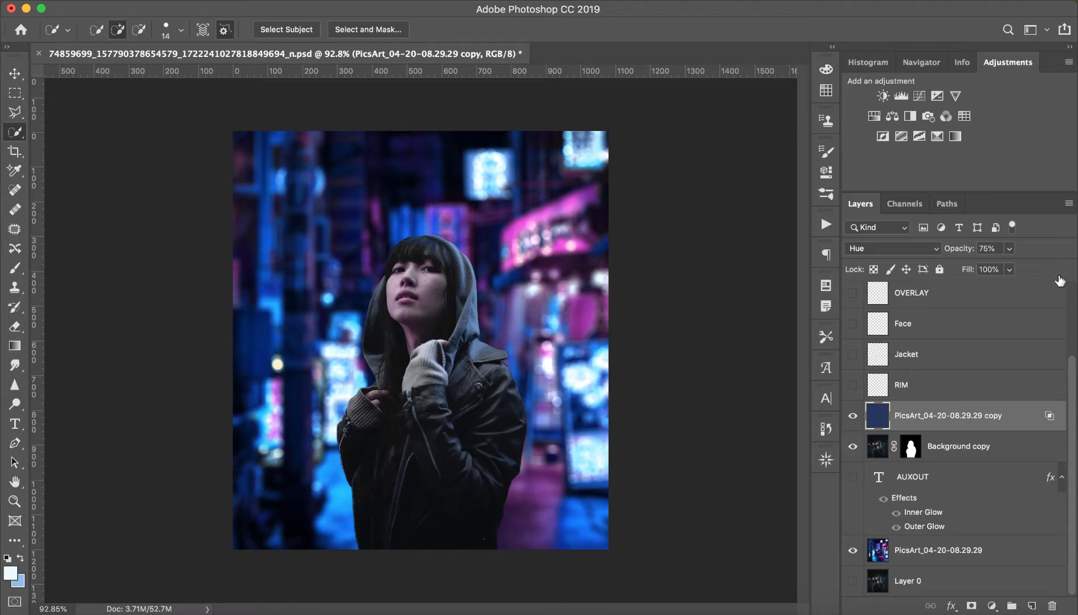
Step: Reopen Blending Options and preview toggling the R, G and B channel checkboxes
double_click(1018, 421)
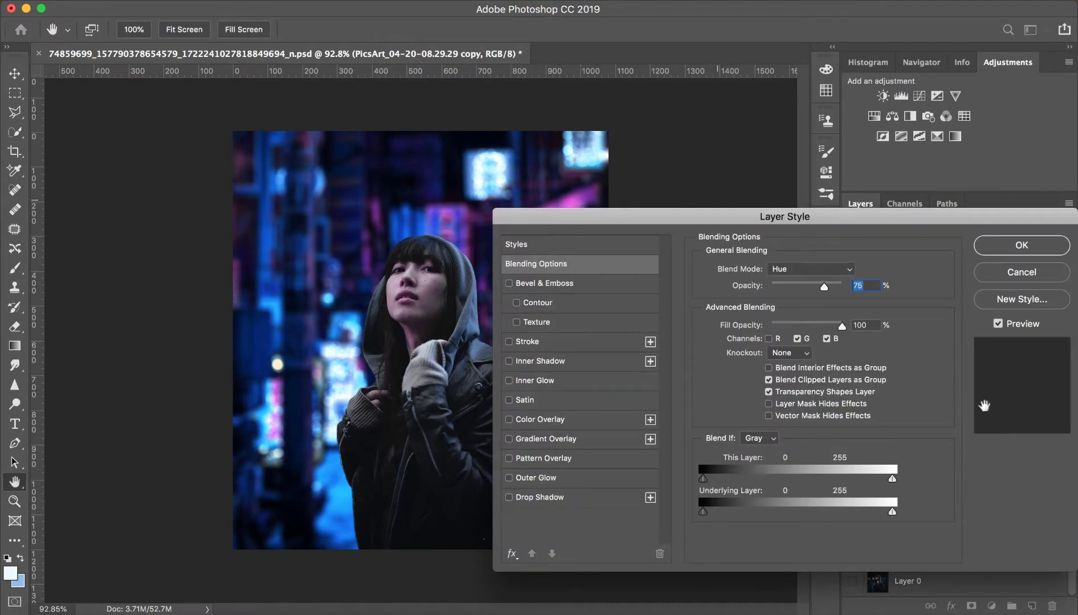
click(769, 340)
drag(620, 223, 743, 206)
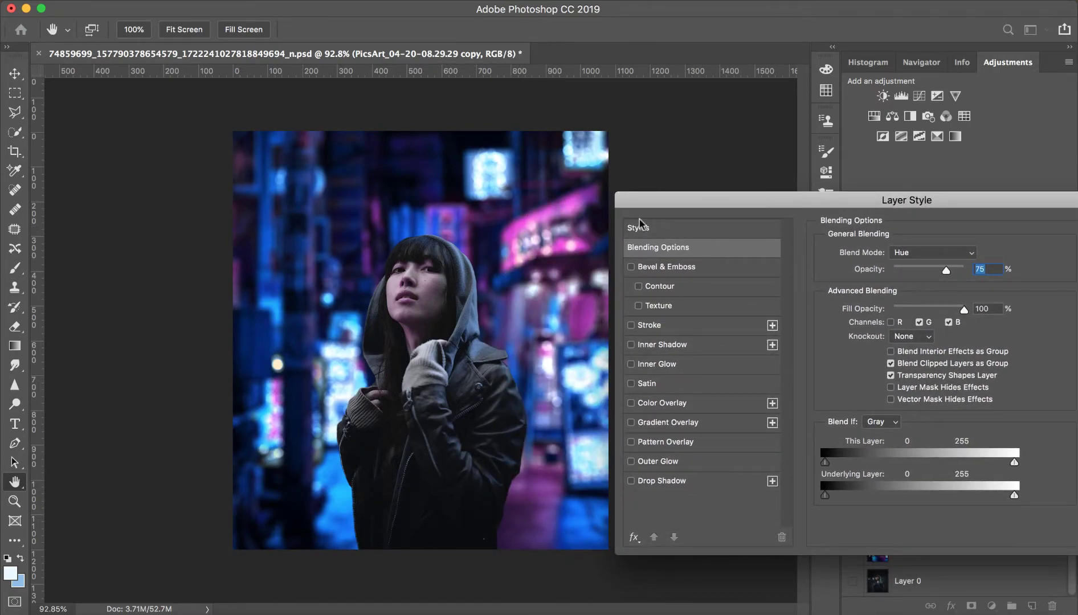
drag(895, 204, 827, 188)
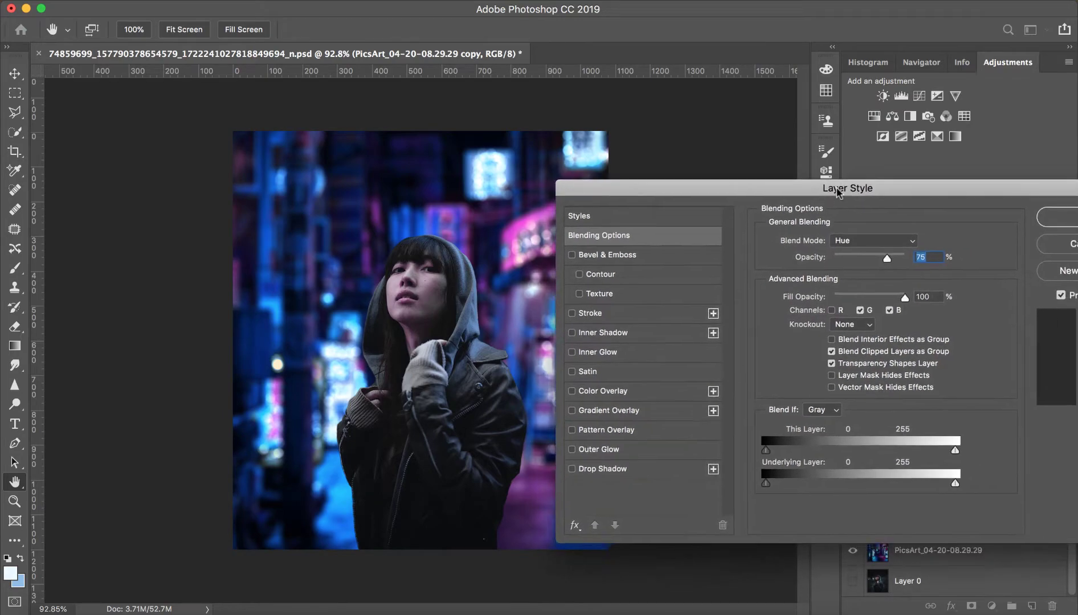
click(824, 306)
click(853, 306)
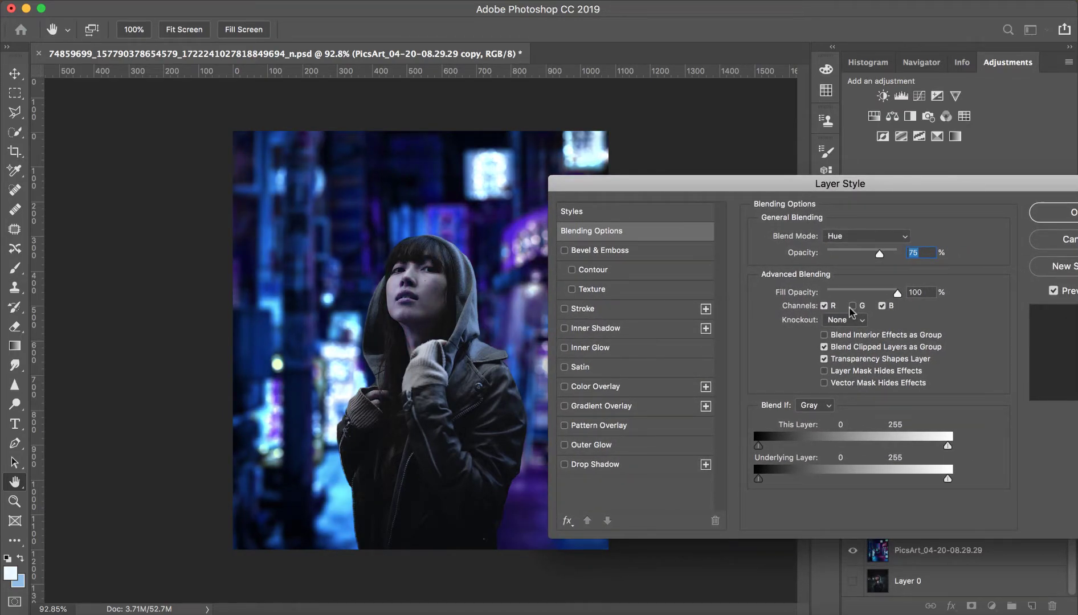
click(881, 307)
click(881, 307)
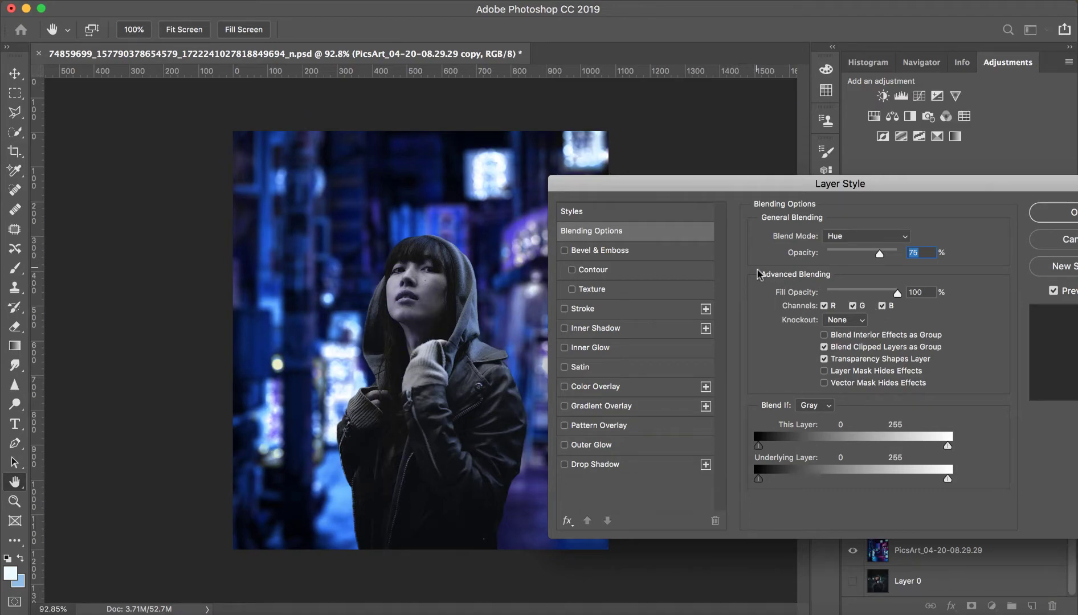
Step: Try Shallow and Deep Knockout settings on the blue copy layer
click(847, 322)
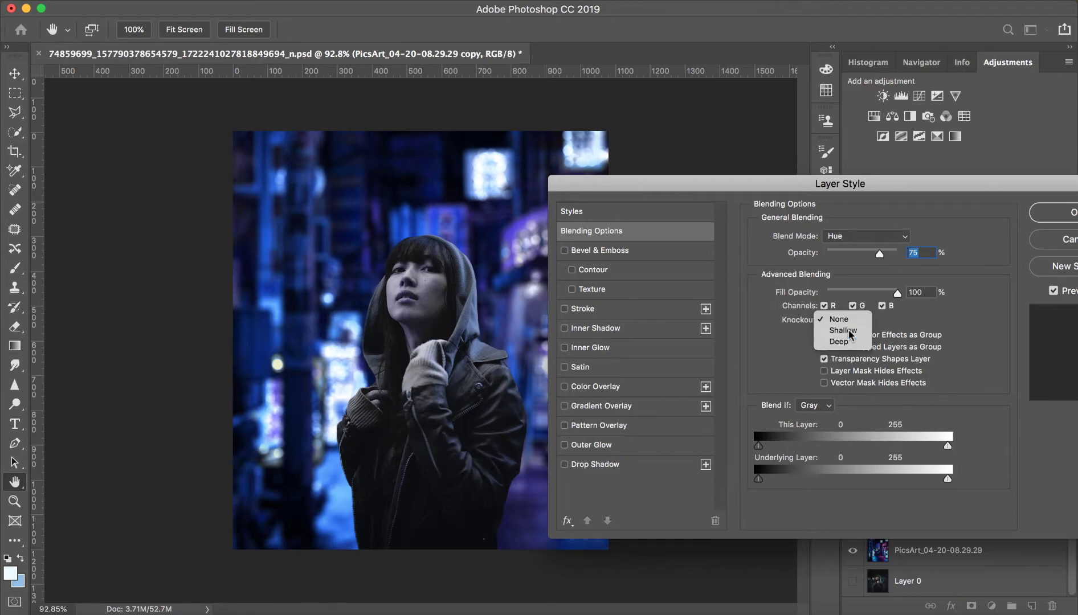
click(848, 331)
click(848, 322)
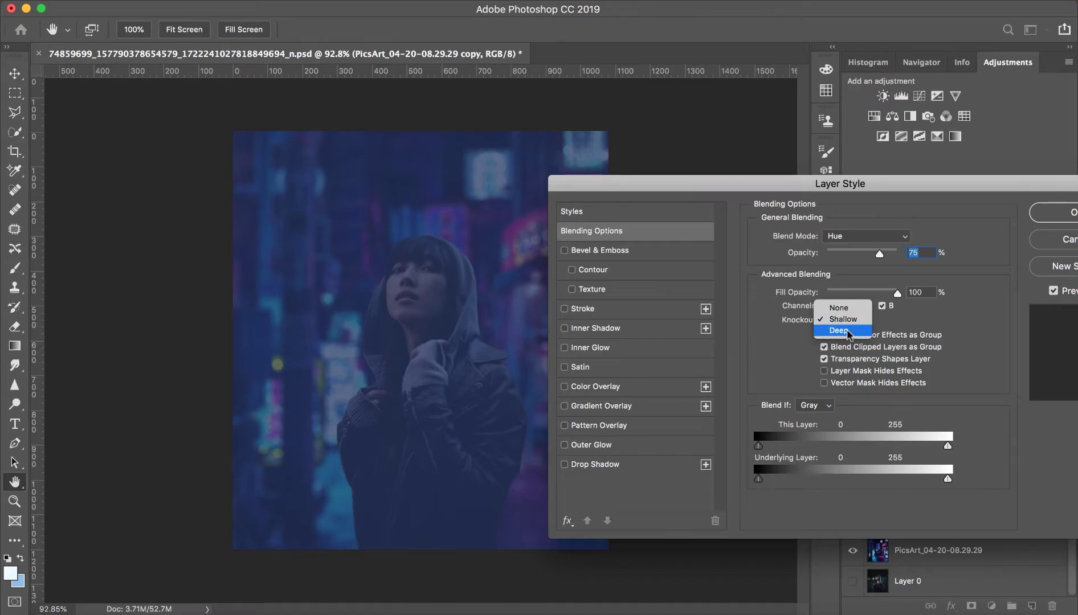
click(849, 333)
Step: Re-test the R, G and B channel toggles, then set Knockout back to None
click(824, 306)
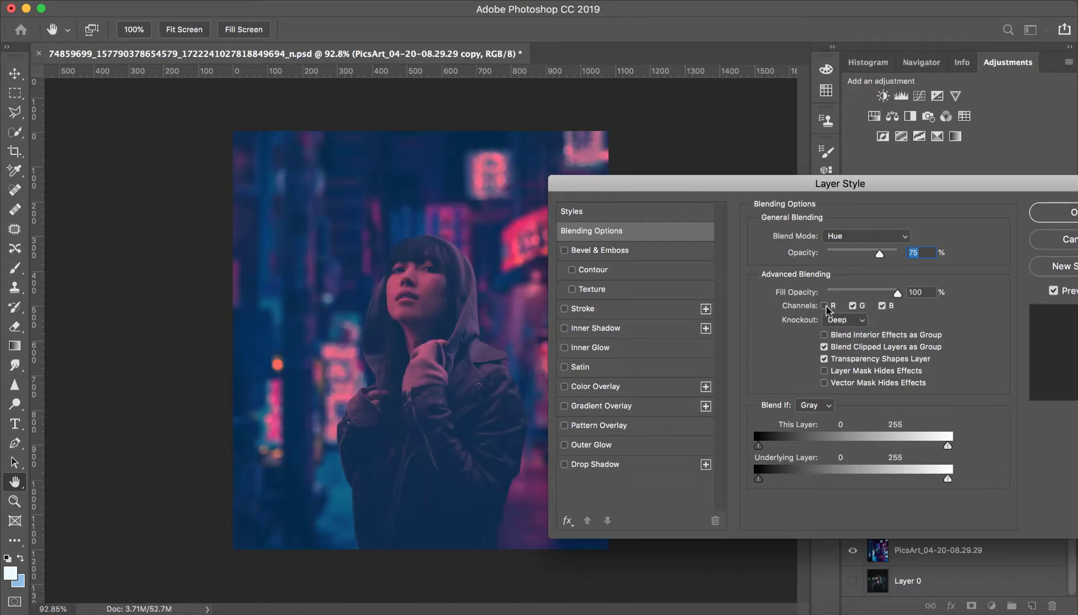
click(824, 306)
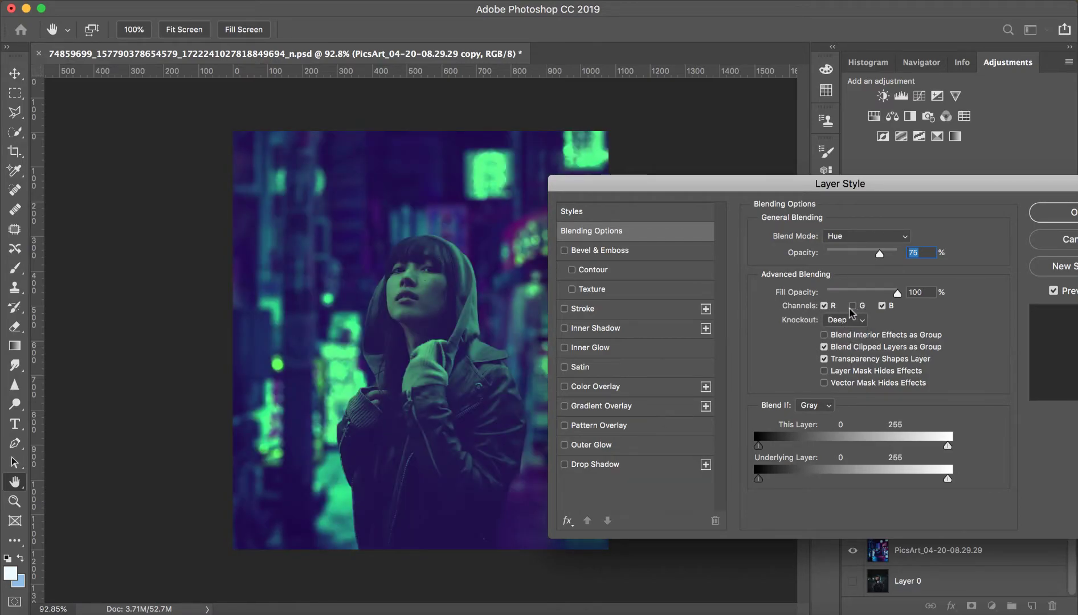
click(853, 307)
click(881, 306)
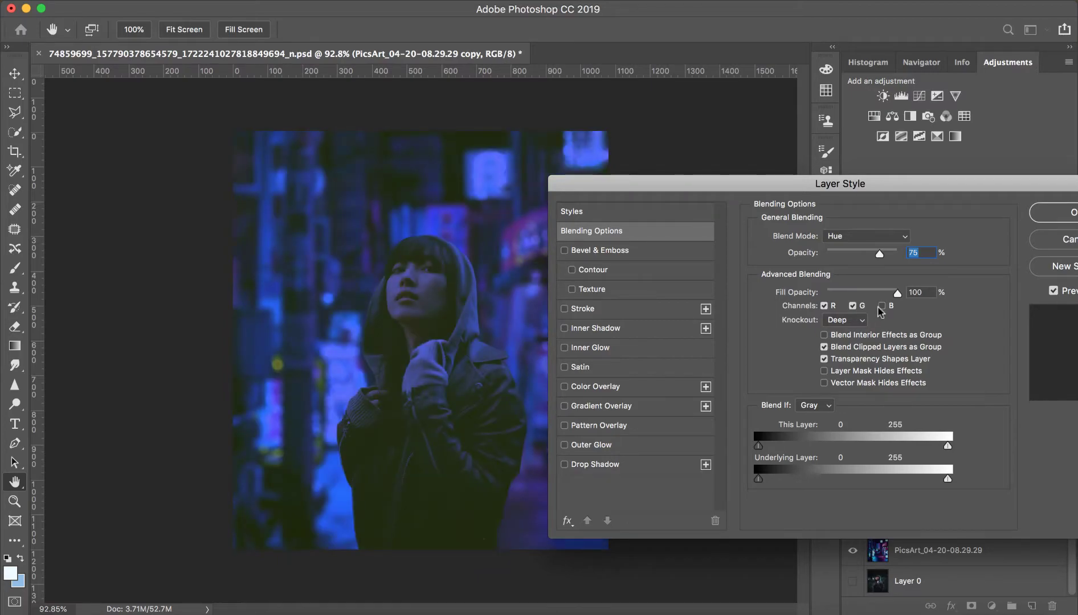
click(882, 306)
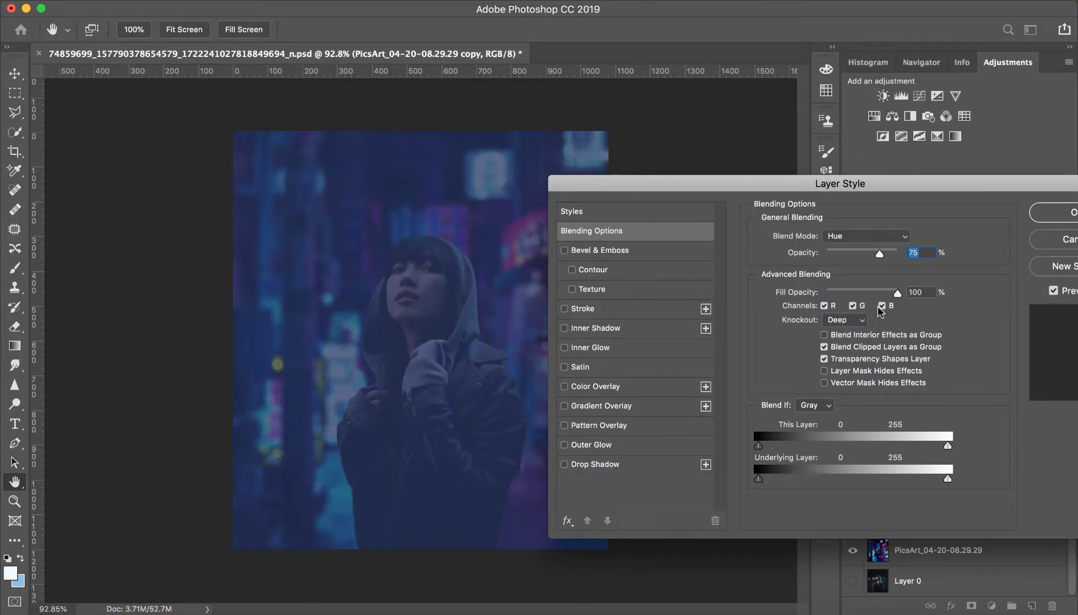
click(855, 320)
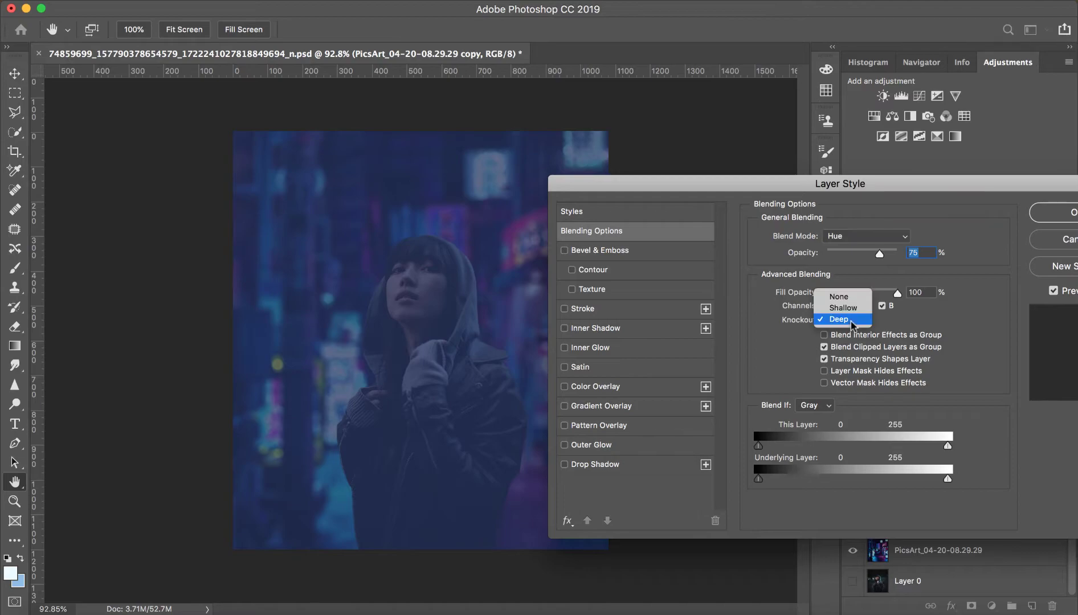
click(855, 310)
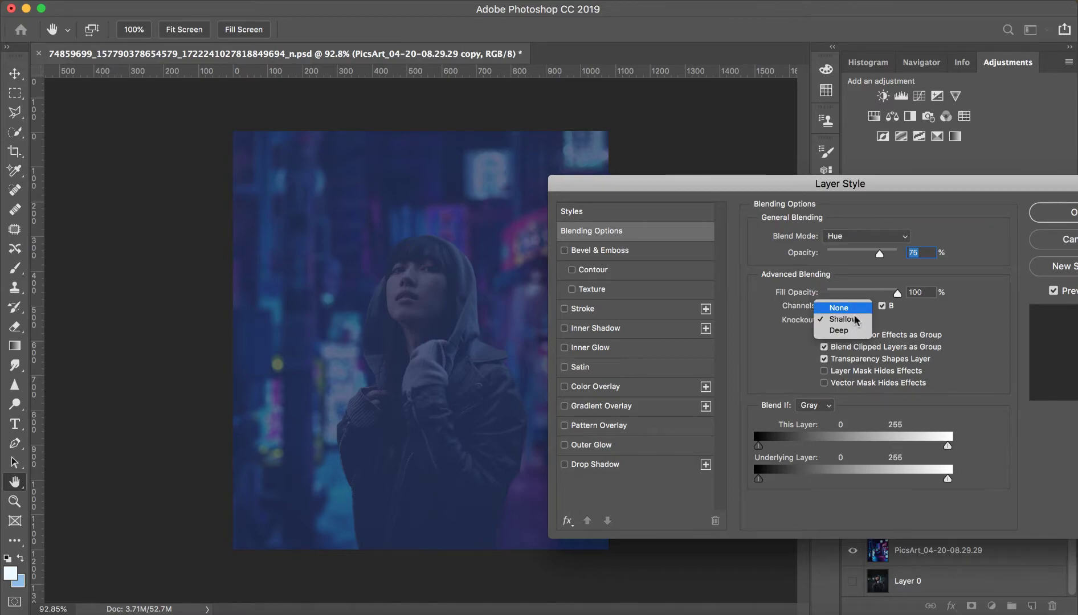
click(839, 308)
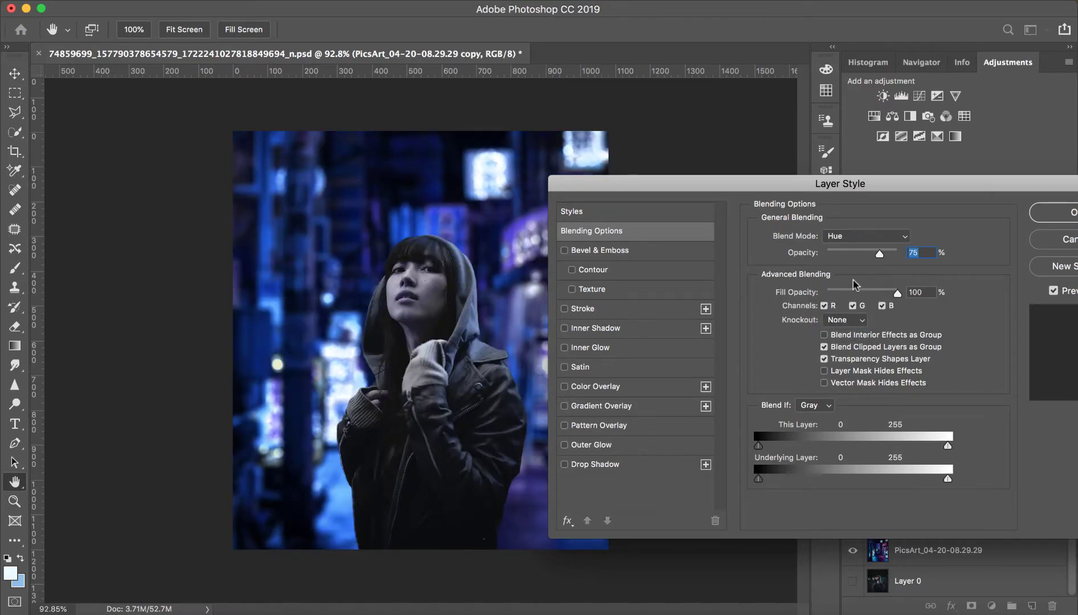
Step: Exclude the red channel and raise the layer's opacity to 100%
click(824, 307)
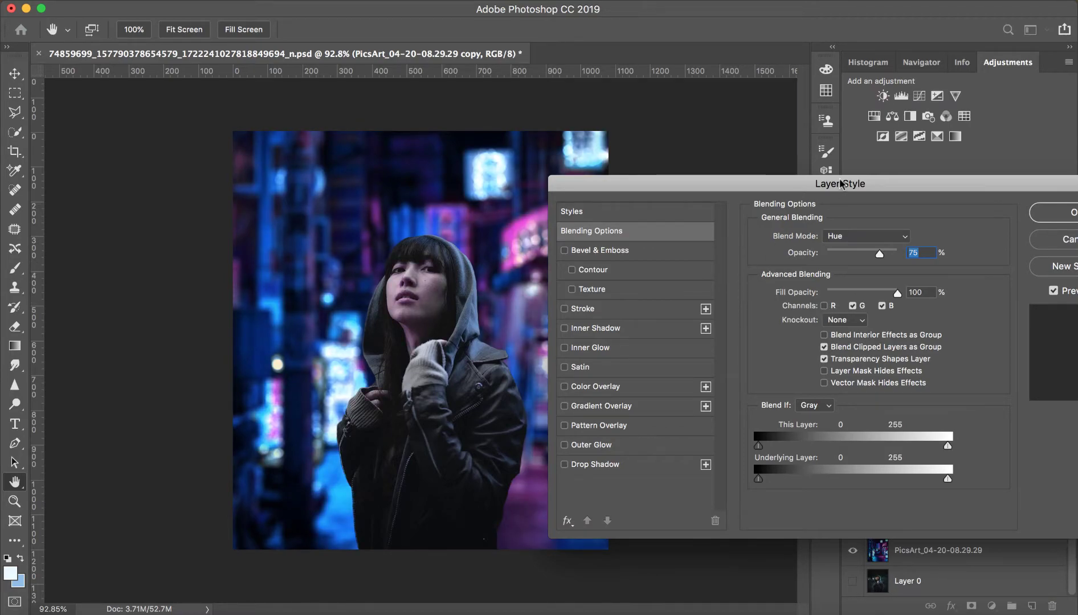
drag(852, 183, 738, 198)
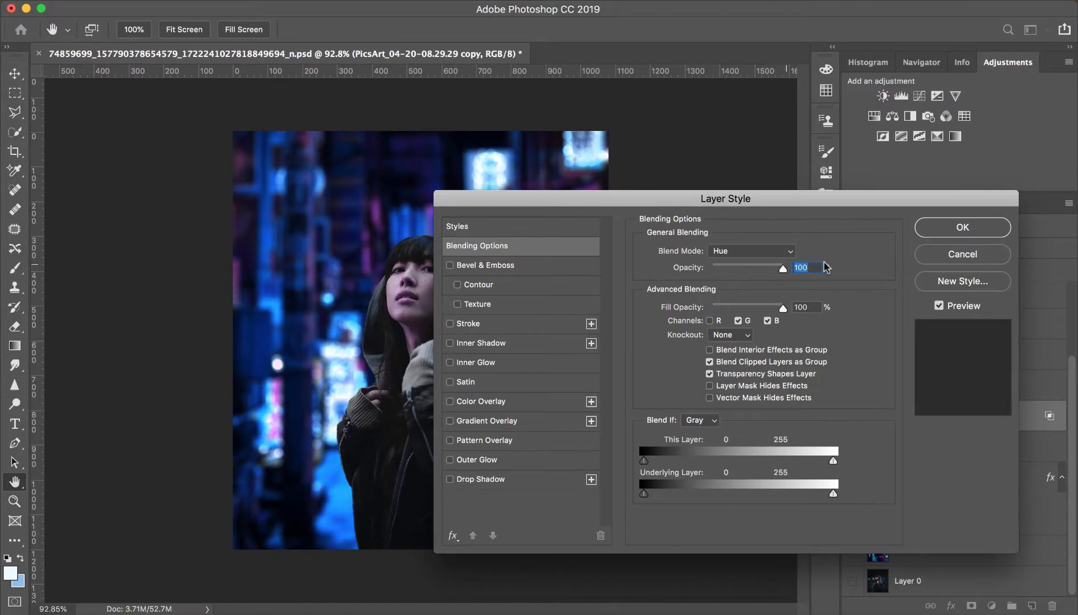
drag(768, 272, 809, 266)
drag(730, 201, 853, 205)
mouse_move(905, 270)
mouse_down()
mouse_move(834, 273)
mouse_move(906, 274)
mouse_up()
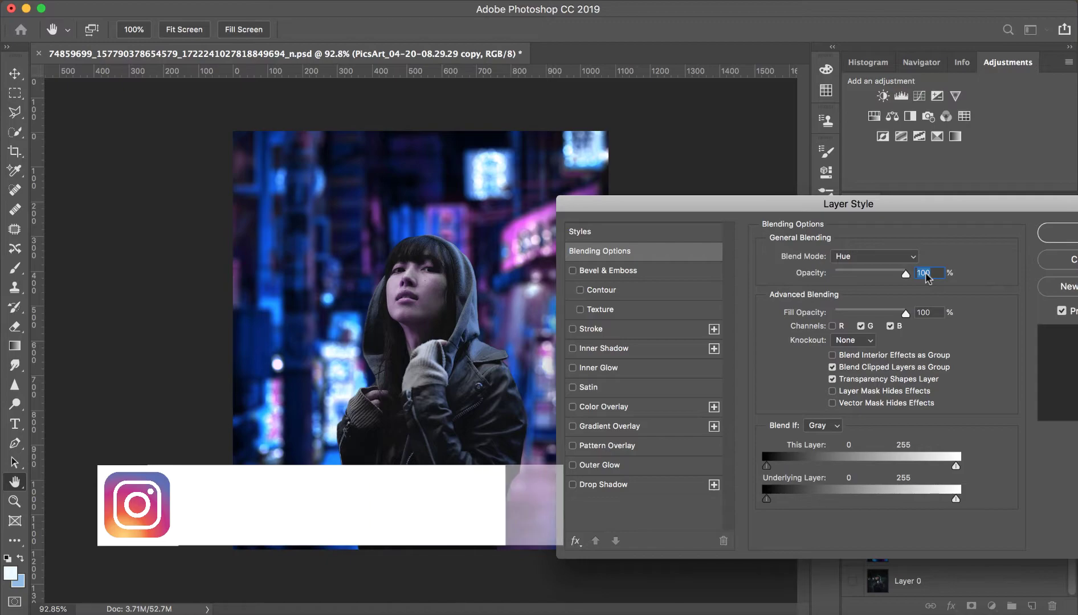
Step: Cancel the Layer Style dialog and zoom the image to about 100%
key(Escape)
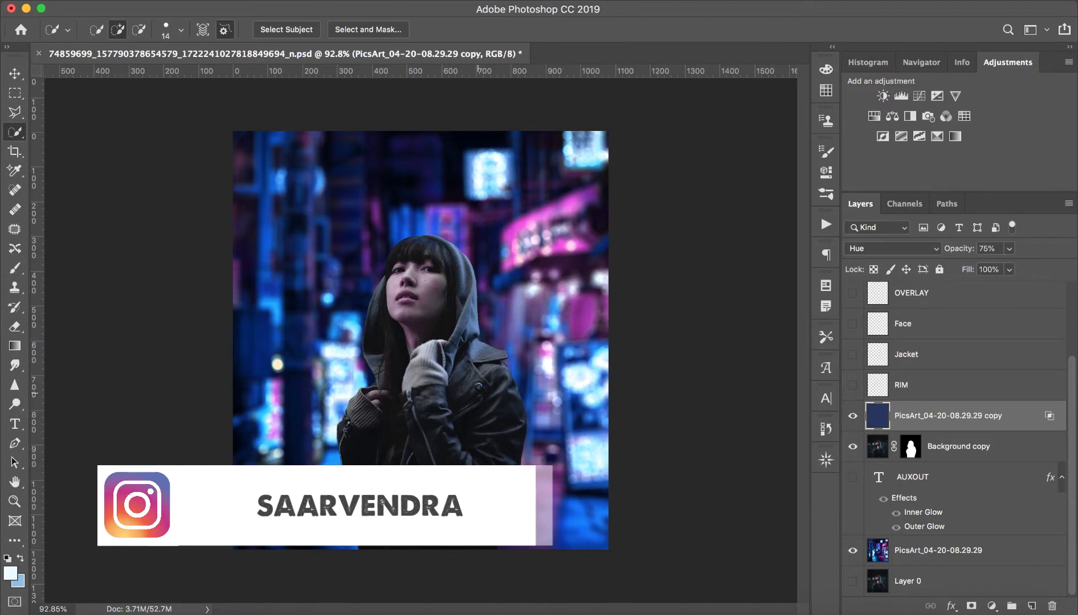
key(z)
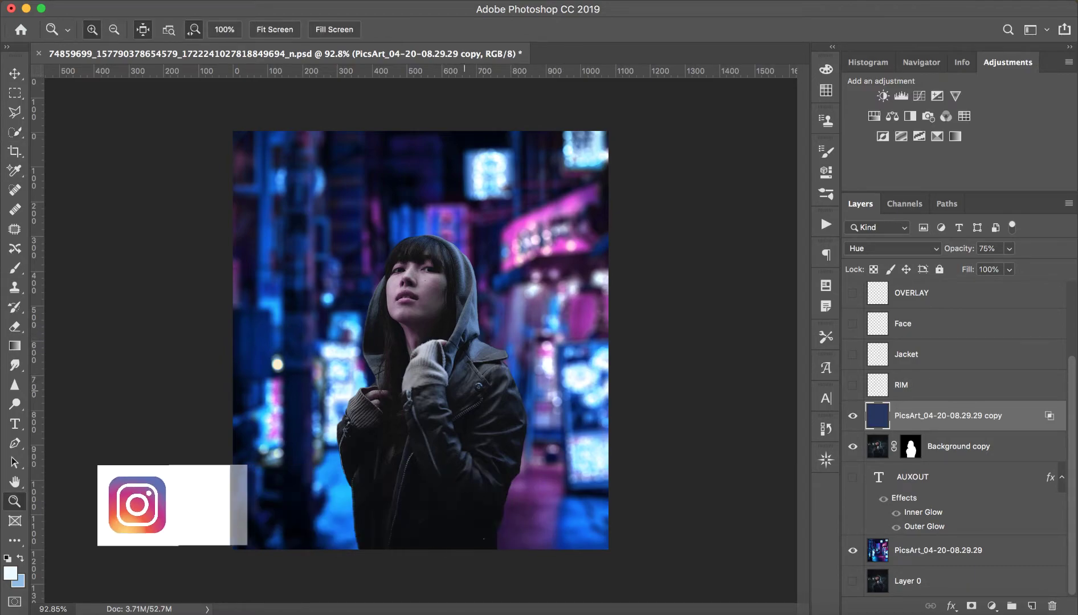
key(ctrl+r)
key(ctrl+plus)
key(ctrl+r)
key(w)
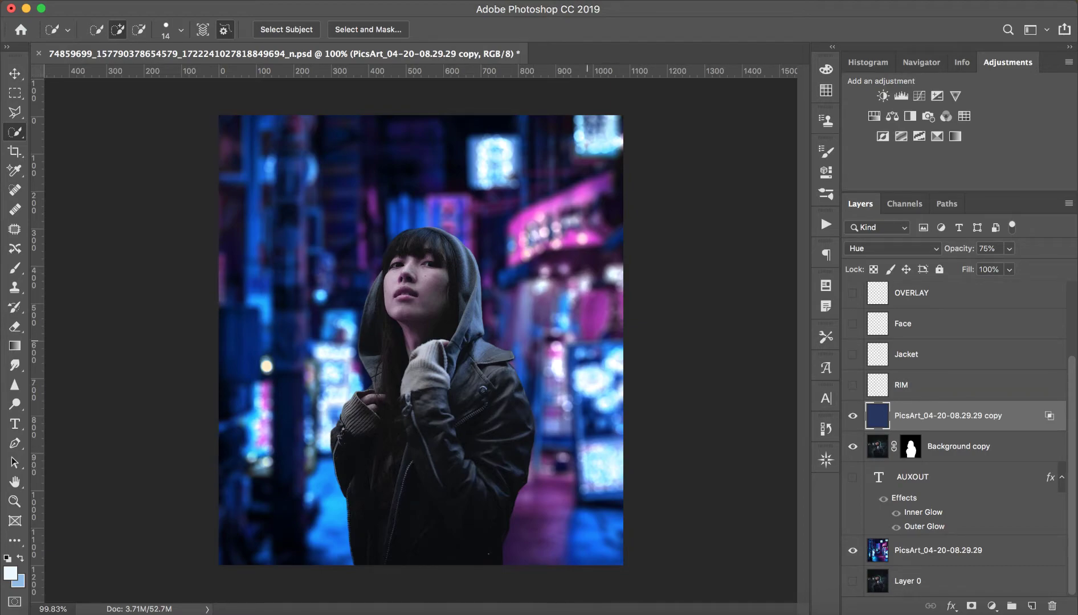
Step: Select and show the RIM layer, then swap foreground and background colours
key(alt+bracketright)
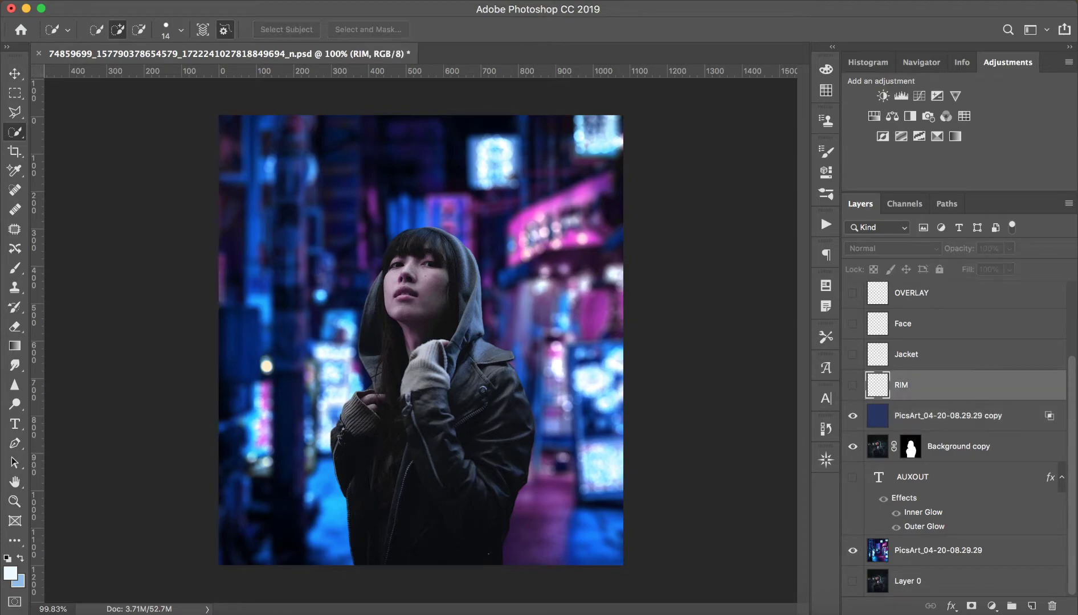
key(ctrl+comma)
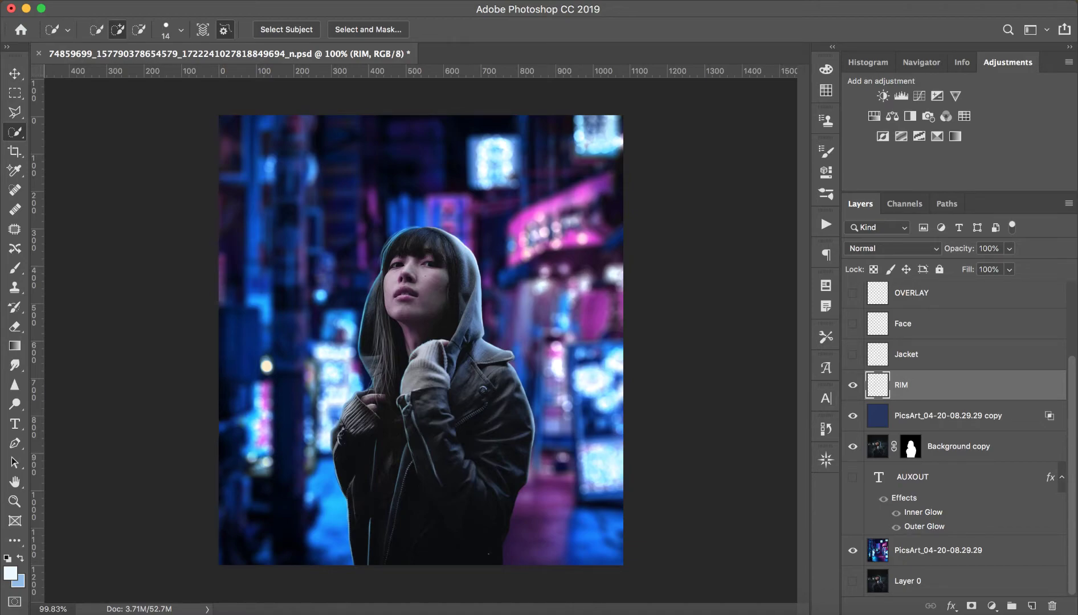
key(x)
Step: Sample a pale blue from the neon sign, paint a trial jacket stroke, and undo it
key(b)
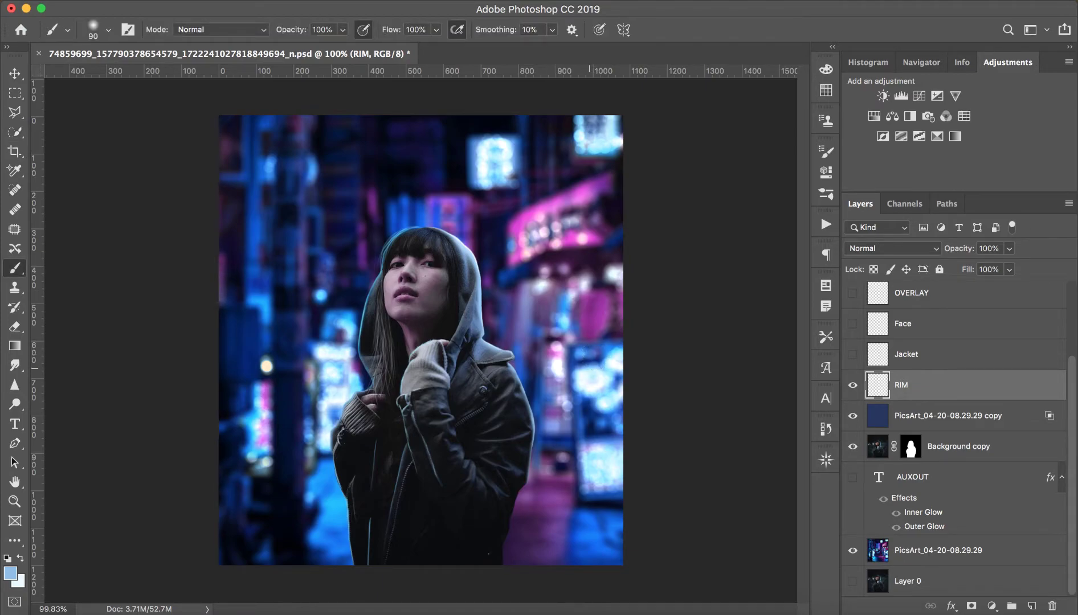
alt+click(586, 370)
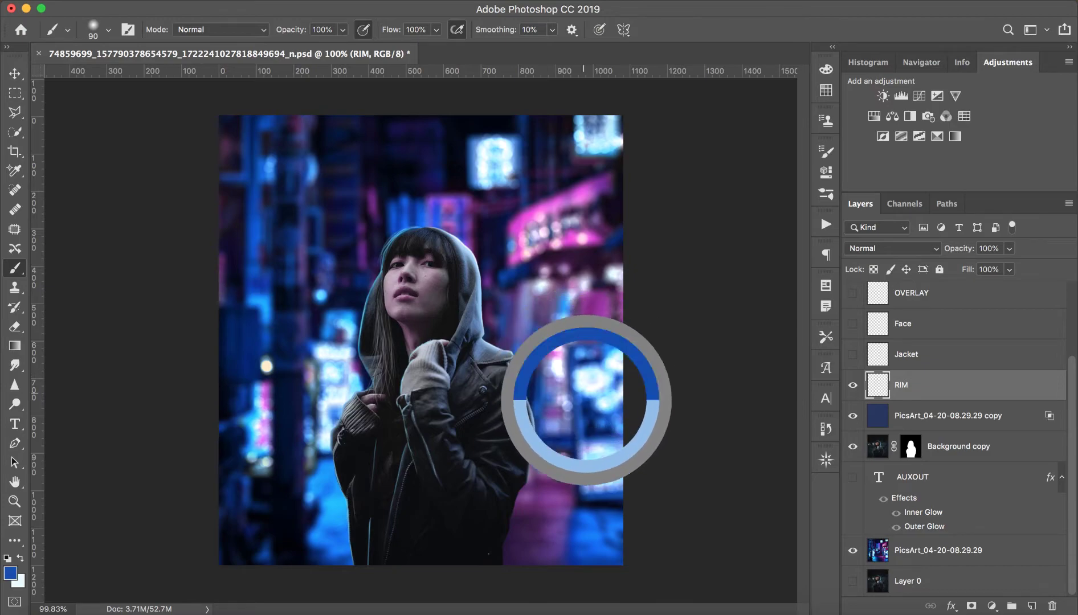
mouse_move(585, 369)
mouse_down()
mouse_move(590, 386)
mouse_move(579, 380)
mouse_move(587, 371)
mouse_up()
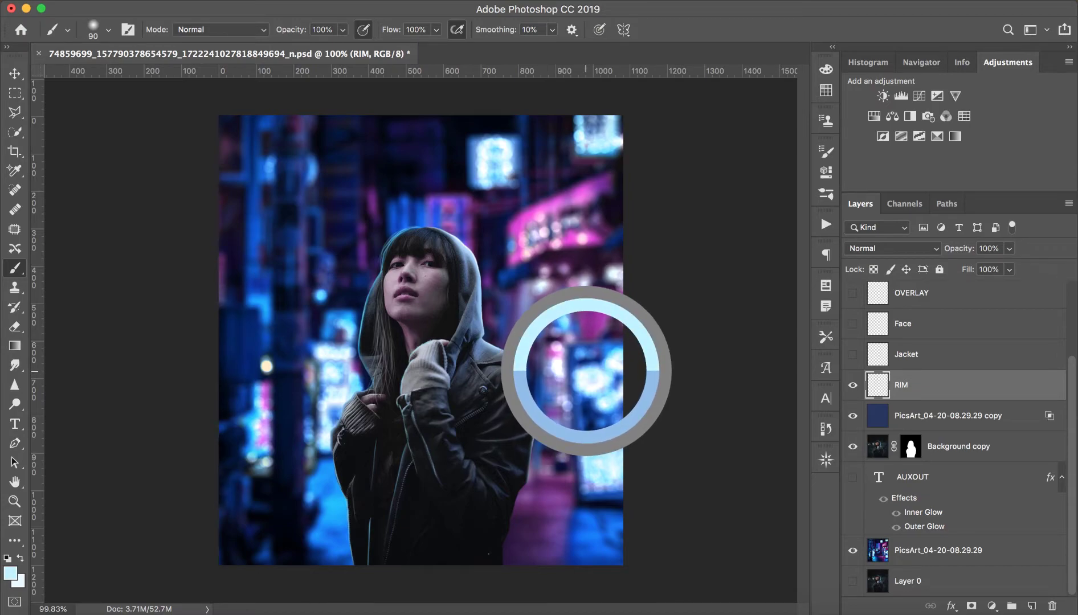
alt+drag(587, 371, 587, 371)
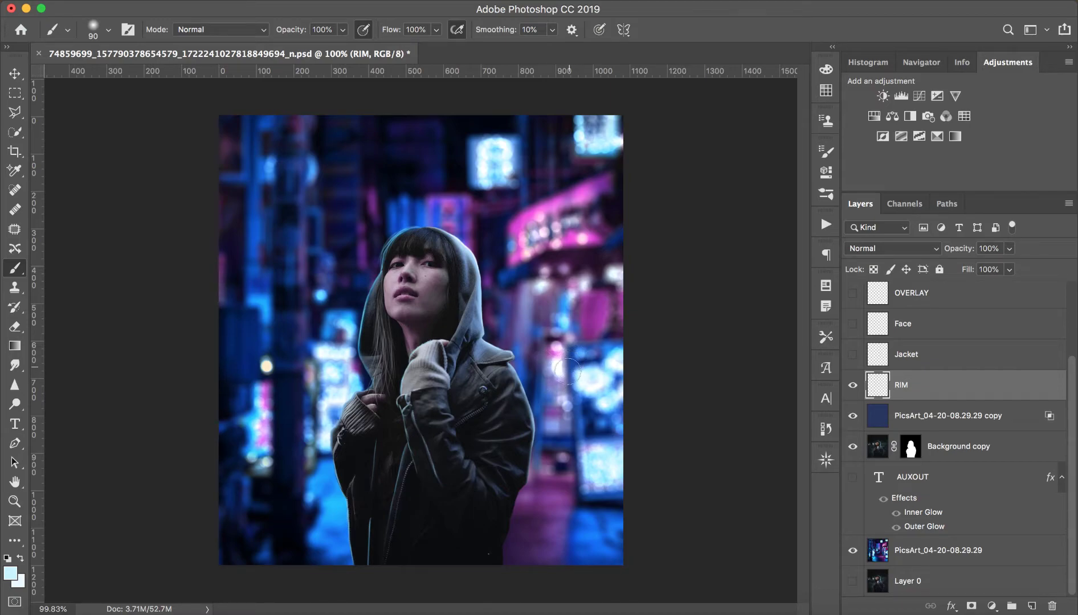
drag(521, 407, 473, 518)
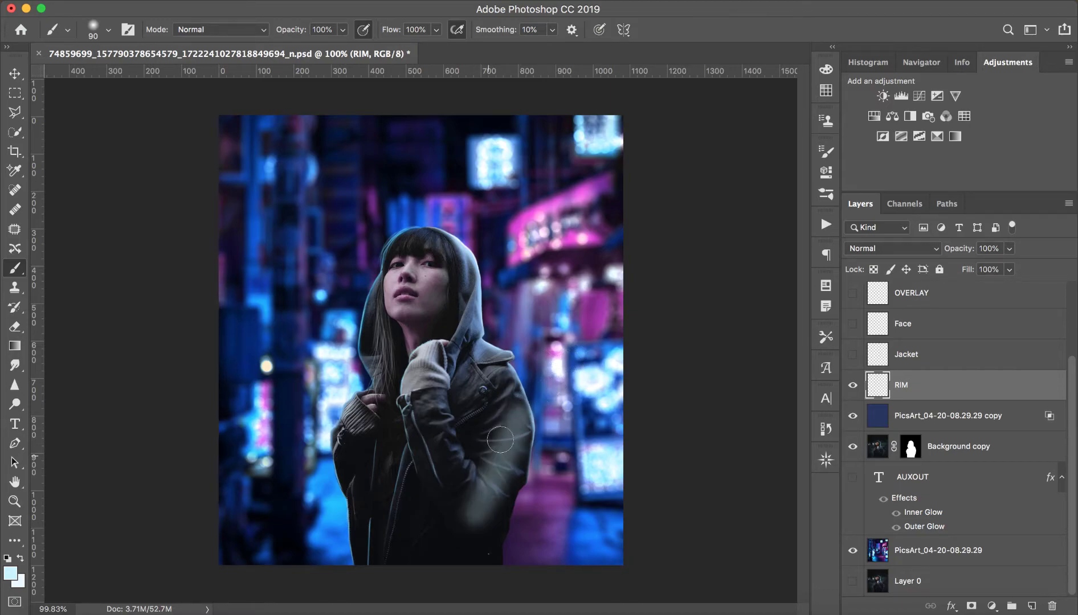
key(ctrl+z)
key(ctrl+z)
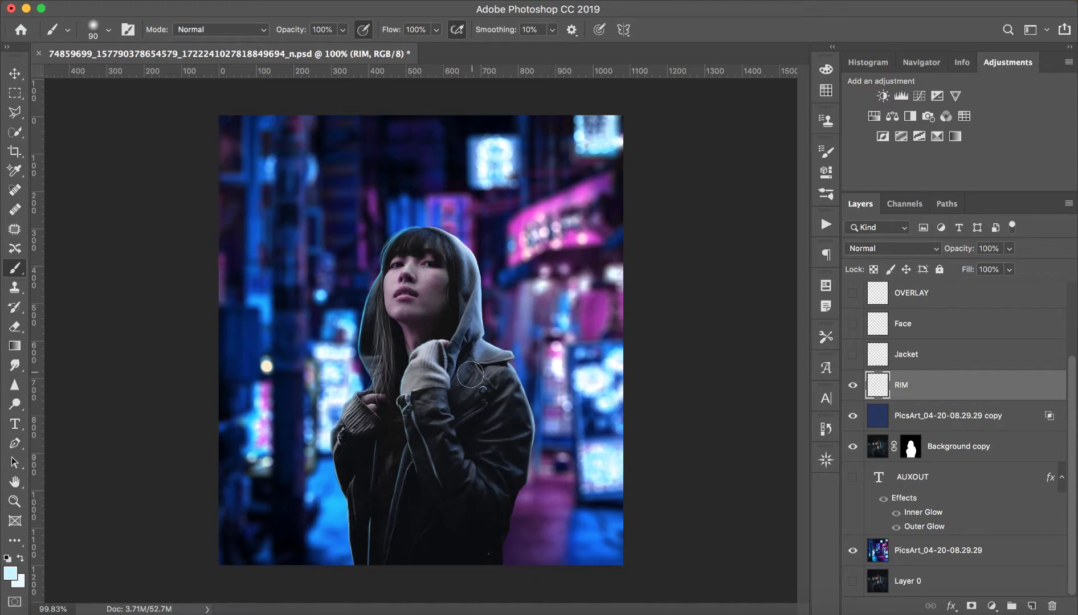
Step: Choose the Soft Round Pressure brush preset, shrink it to 20 px, and zoom on the jacket
click(109, 30)
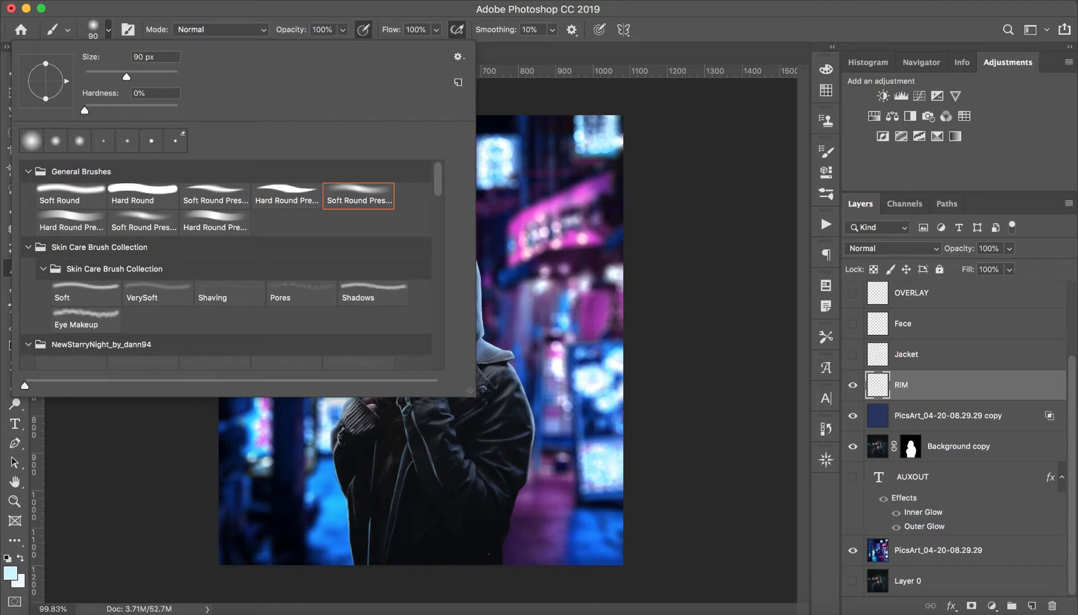
key(comma)
key(comma)
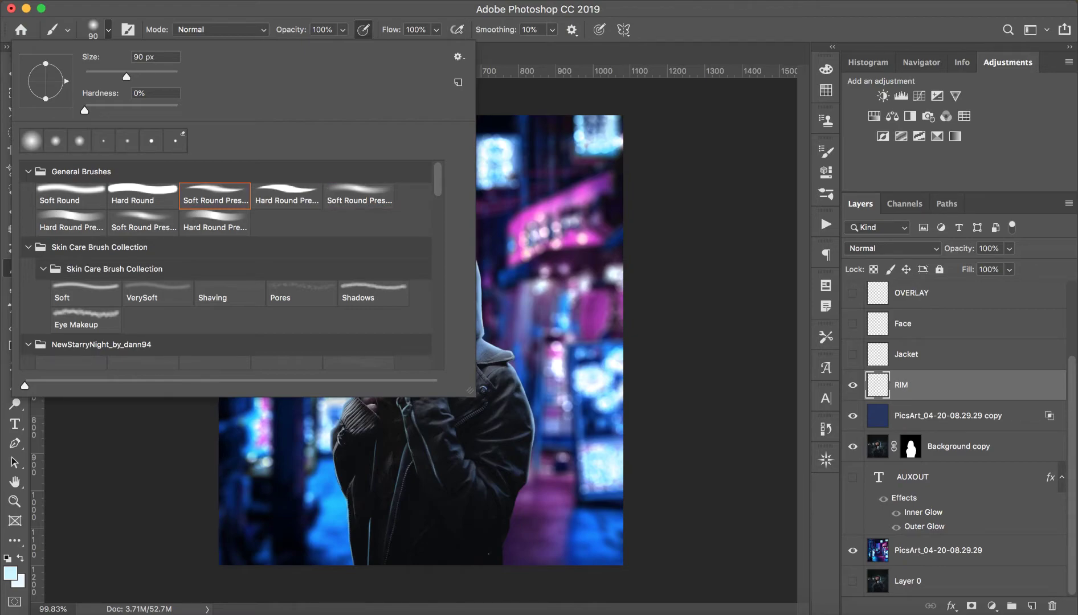
key(Return)
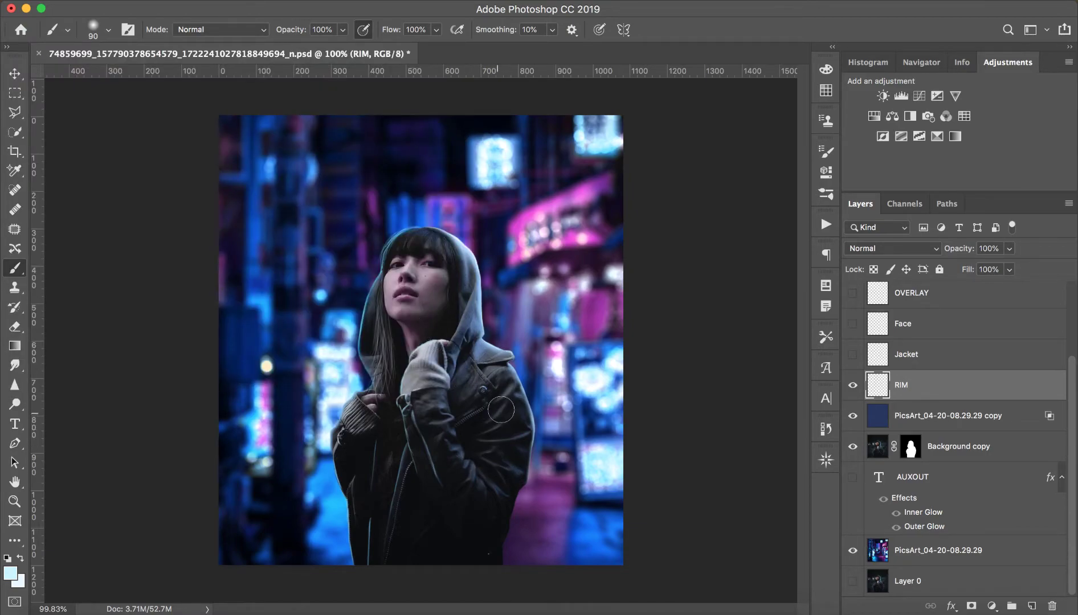
drag(518, 414, 494, 415)
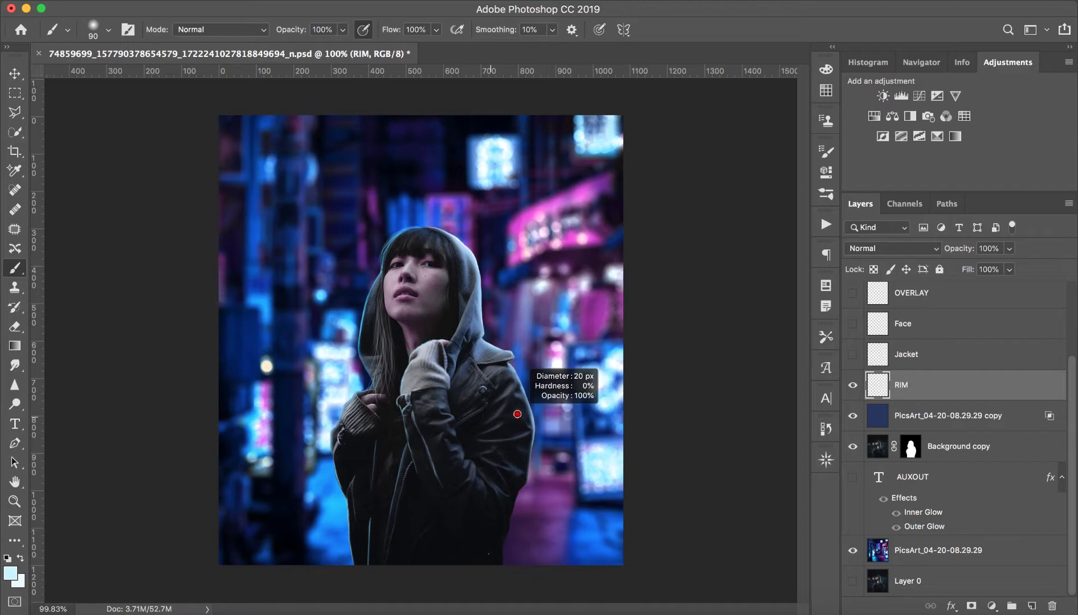
key(z)
click(422, 427)
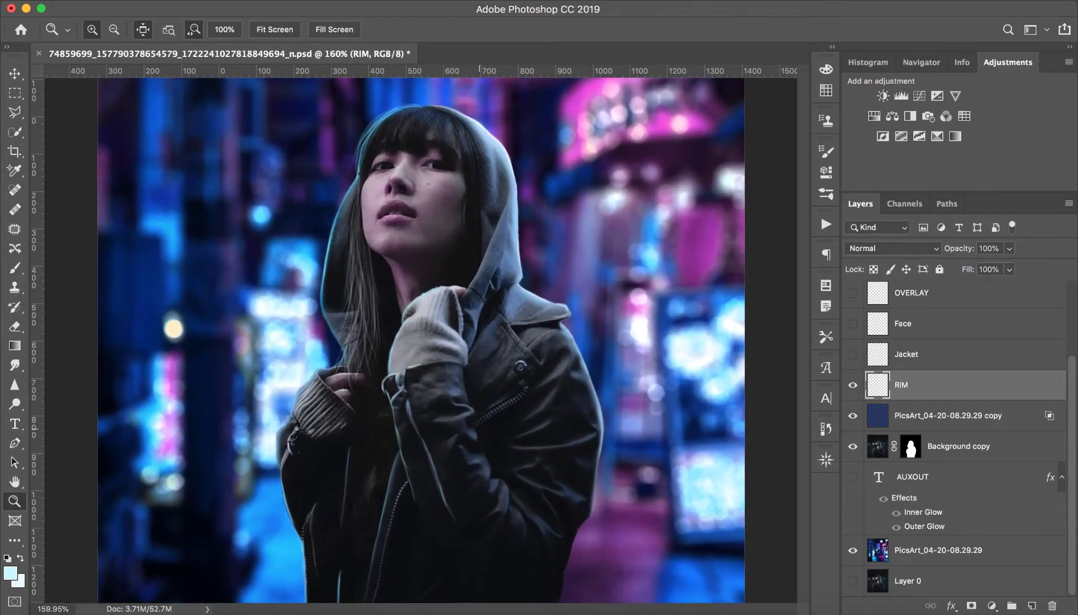
Step: Paint a thin rim highlight on the jacket, undoing the two collar strokes
key(b)
scroll(414, 333, down, 2)
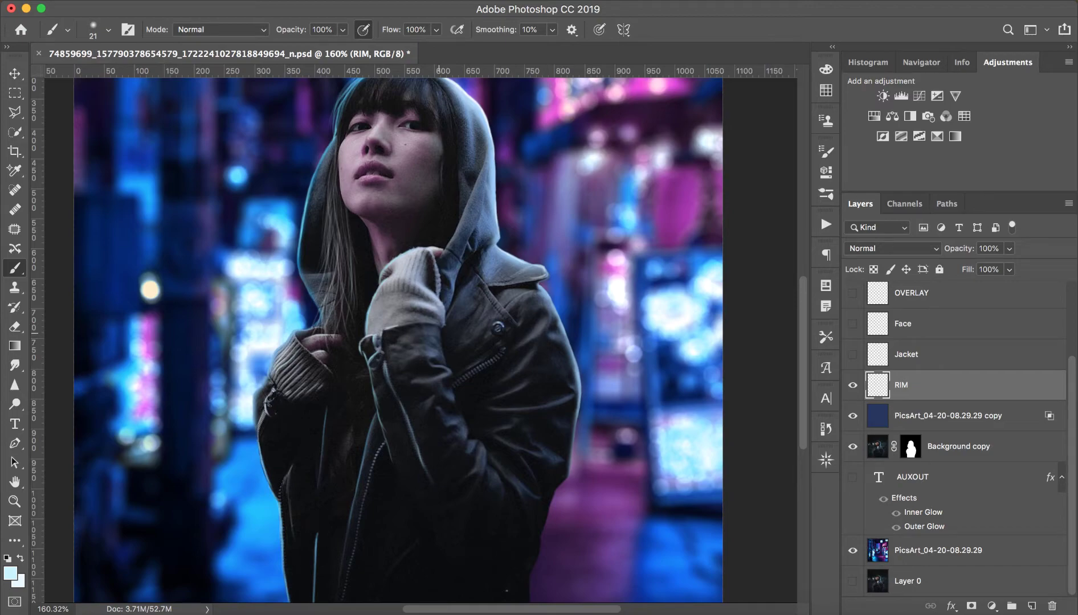
mouse_move(442, 329)
mouse_down()
mouse_move(442, 369)
mouse_move(460, 392)
mouse_up()
drag(451, 293, 468, 334)
mouse_move(481, 284)
mouse_down()
mouse_move(522, 343)
mouse_move(516, 312)
mouse_move(481, 279)
mouse_up()
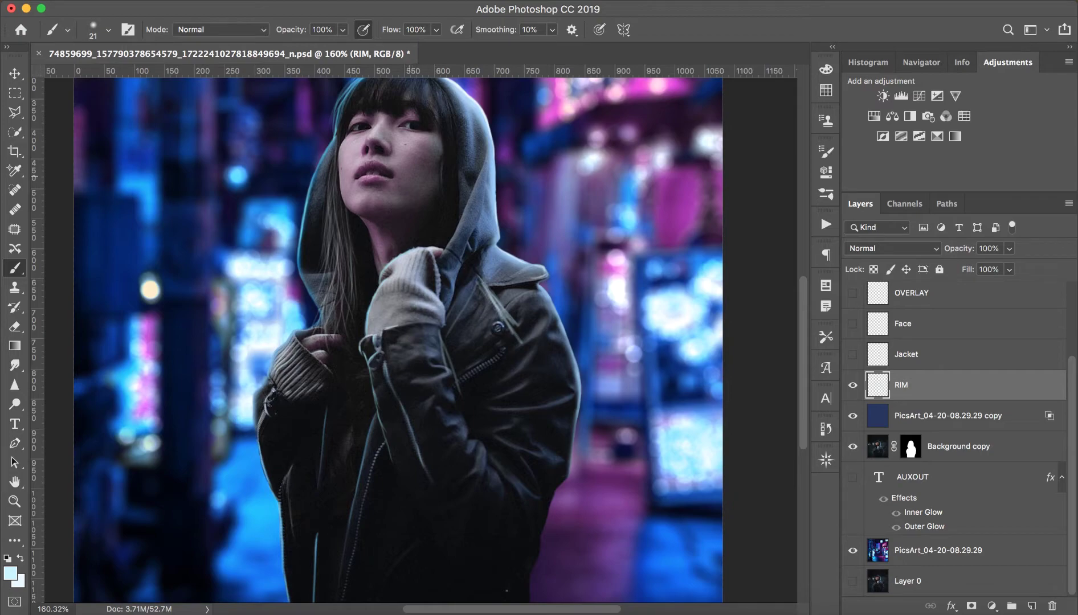
key(ctrl+z)
key(ctrl+z)
key(ctrl+z)
key(ctrl+z)
key(ctrl+z)
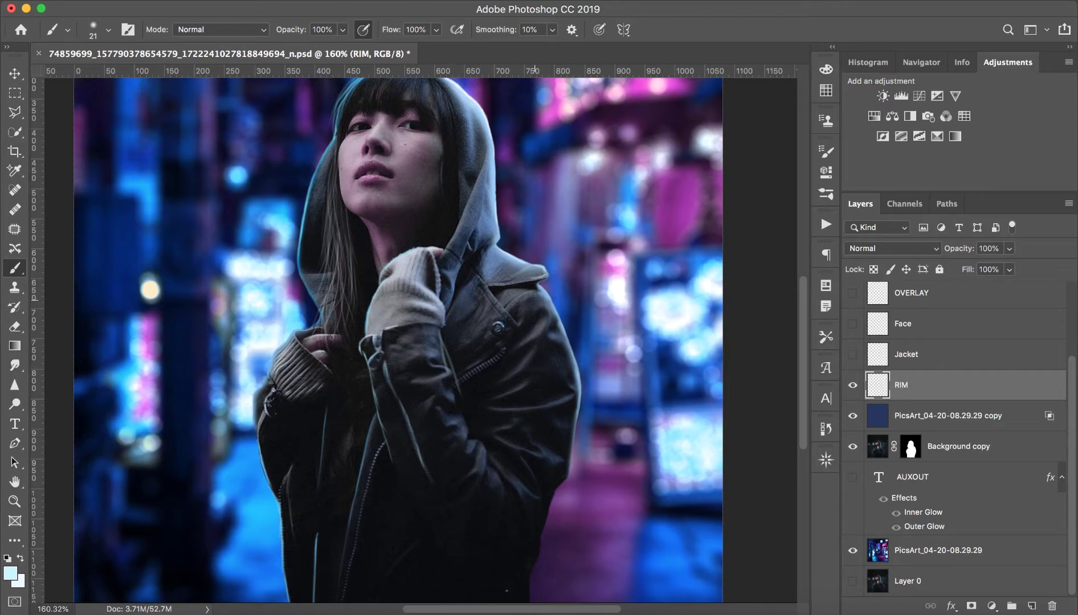
key(ctrl+z)
key(ctrl+z)
Step: Toggle the RIM layer's visibility to compare the effect, leaving it visible
scroll(403, 340, down, 3)
click(853, 385)
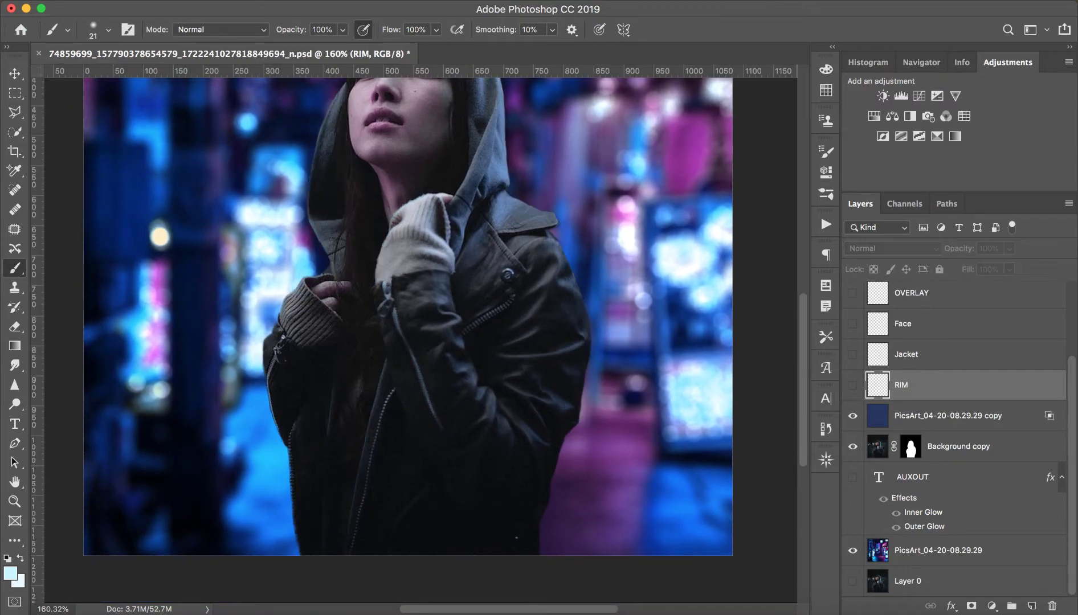
click(852, 386)
double_click(853, 385)
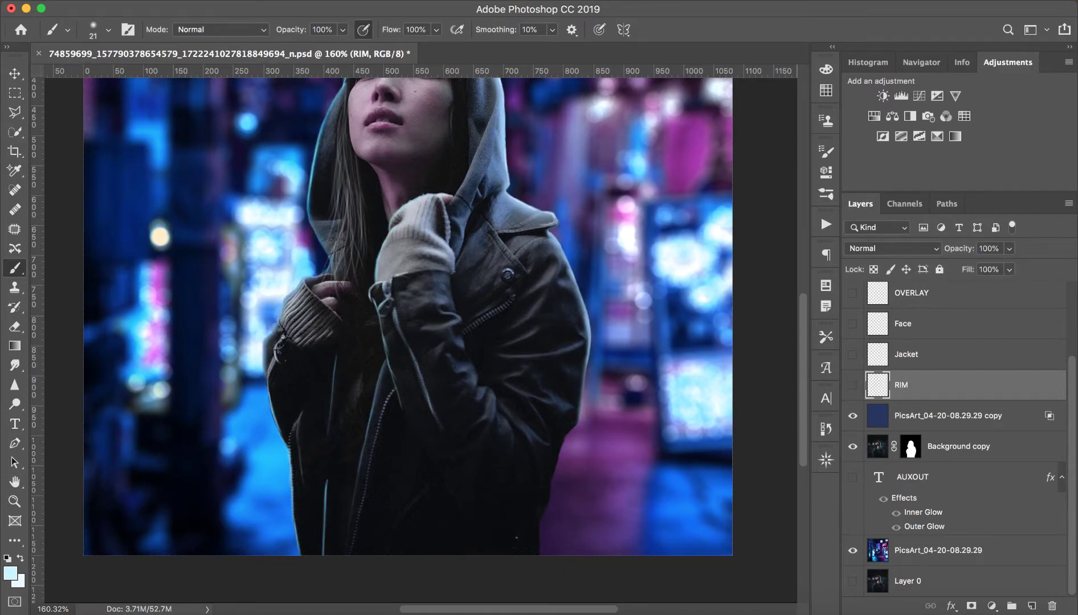
double_click(852, 385)
click(852, 385)
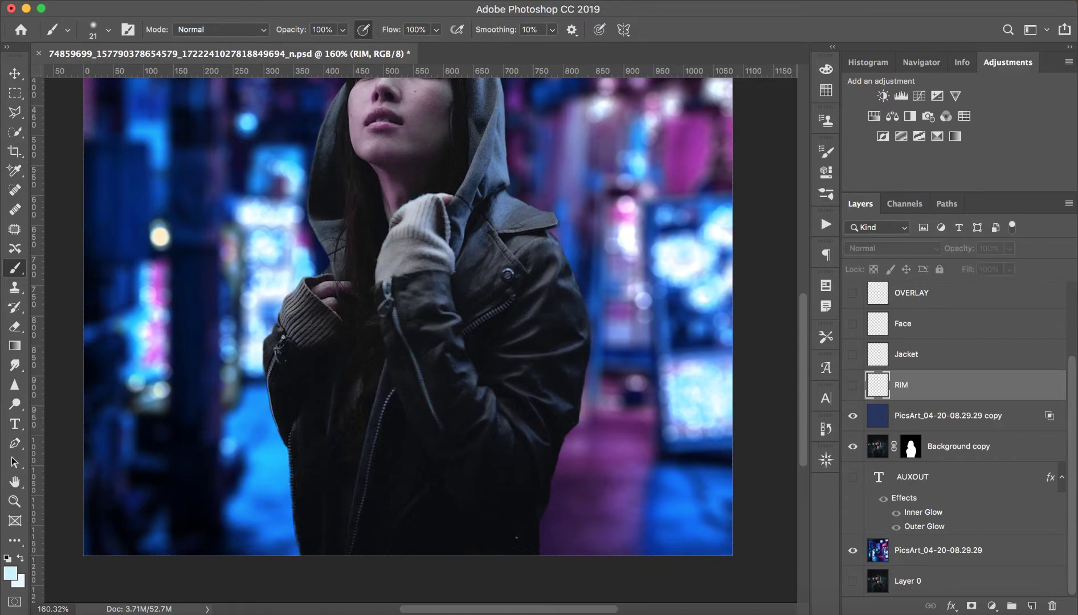
click(853, 385)
click(852, 385)
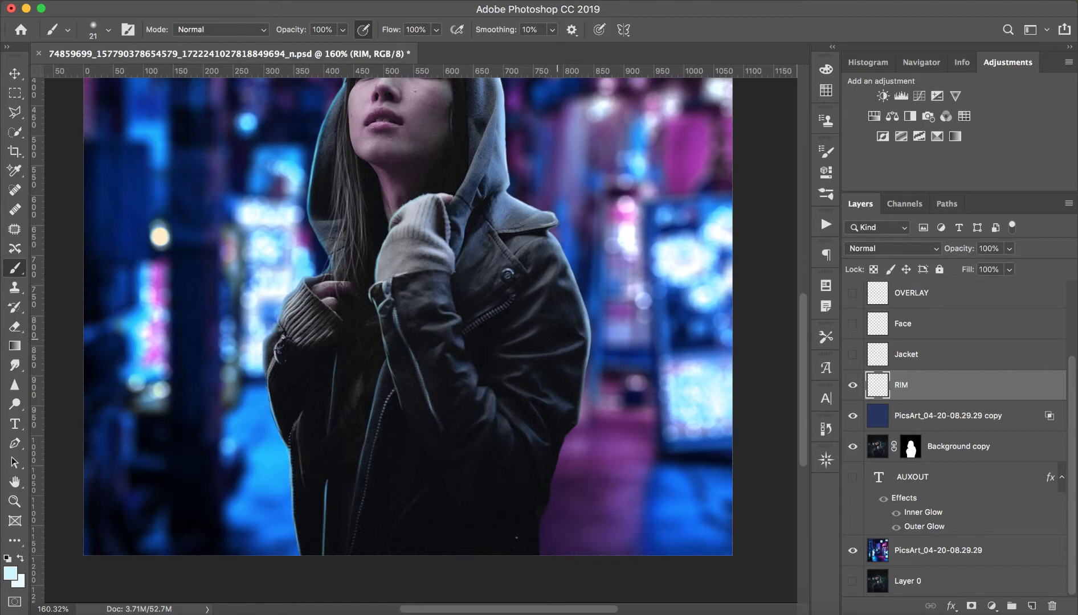
scroll(401, 313, down, 3)
Step: Paint pale blue rim light along the jacket's right and lower edges while zoomed in
key(z)
click(547, 327)
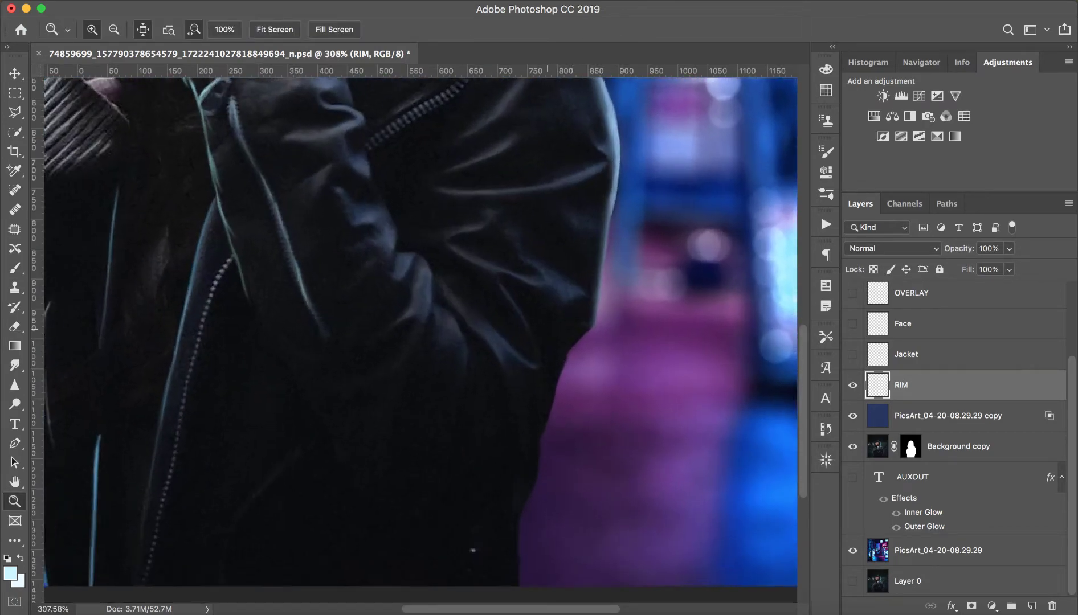
key(b)
drag(599, 312, 567, 359)
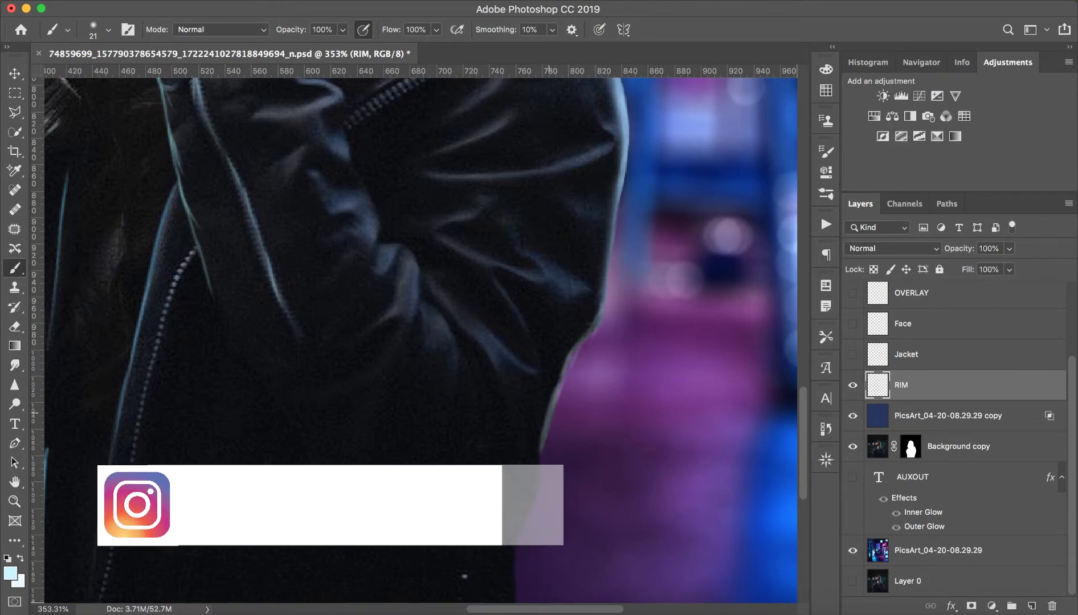
drag(538, 457, 536, 482)
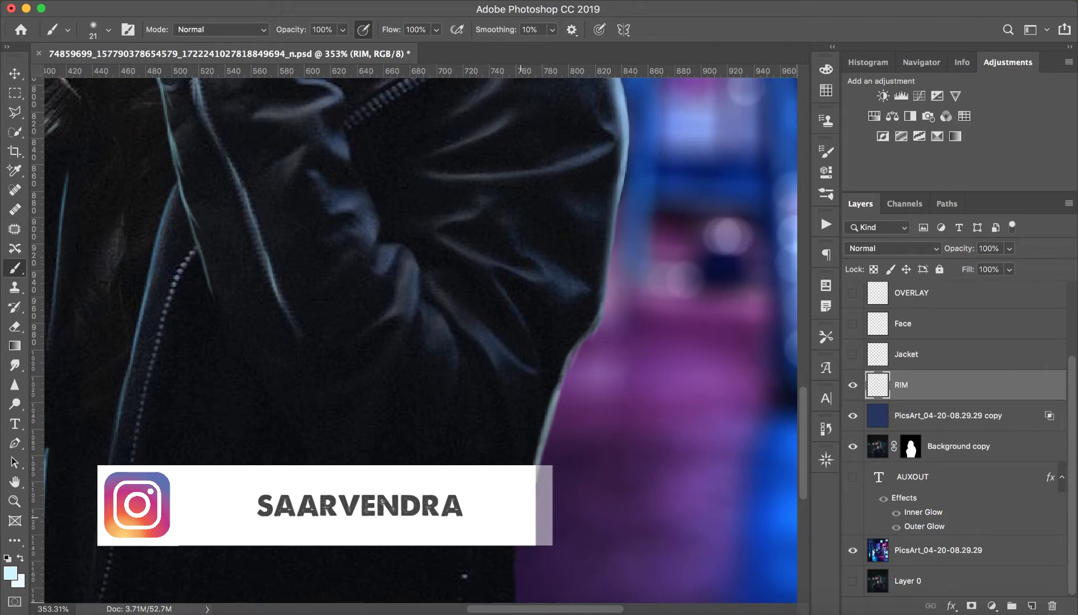
scroll(421, 340, up, 10)
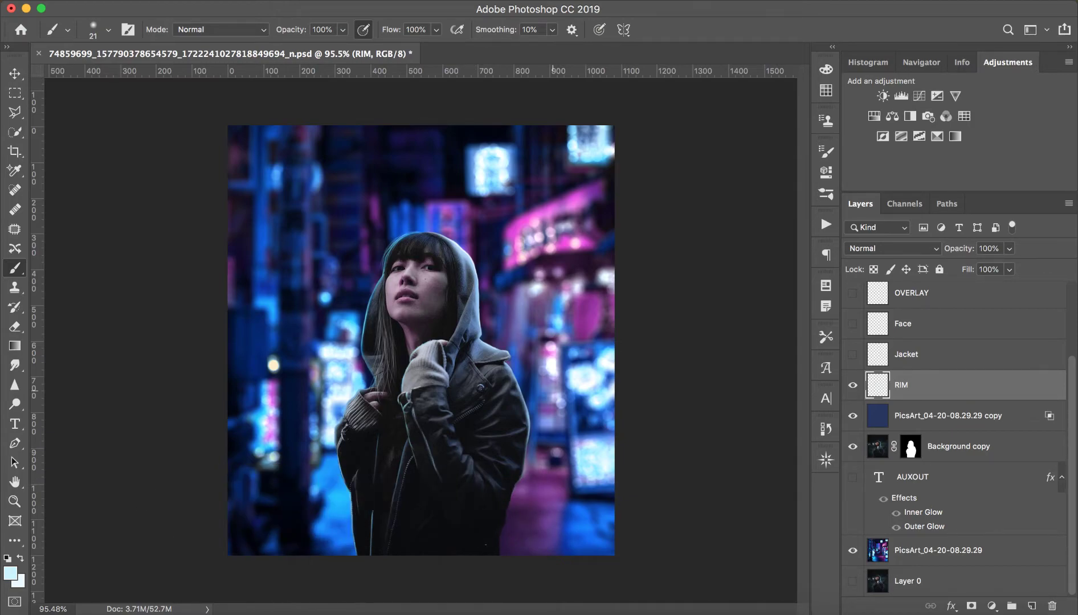
key(z)
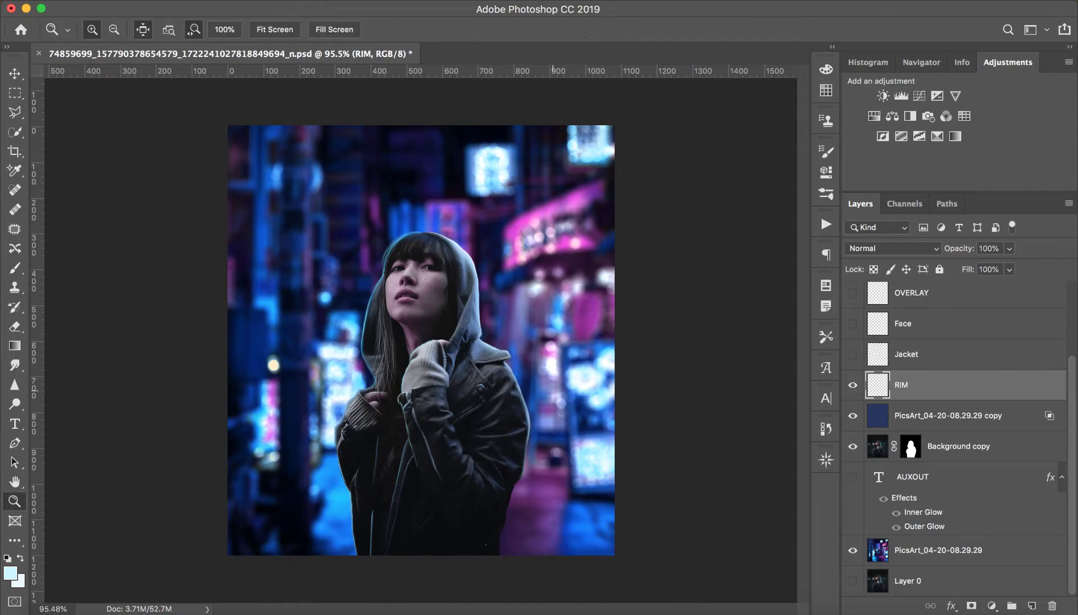
drag(406, 326, 393, 326)
key(b)
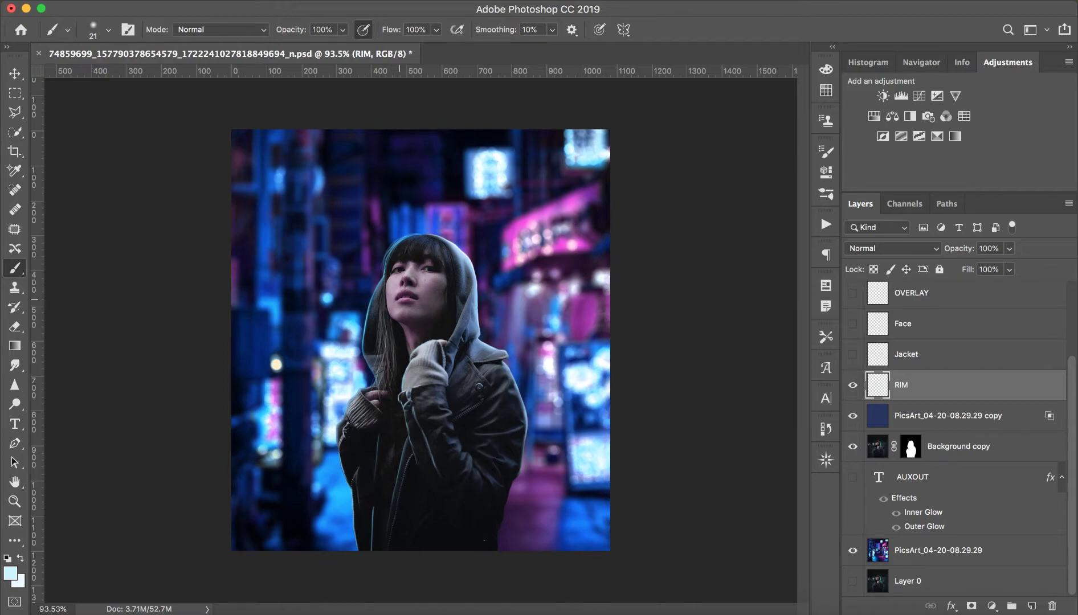
Step: Shrink the brush to 1 px and zoom in on the girl's face
drag(404, 299, 399, 299)
drag(370, 262, 410, 262)
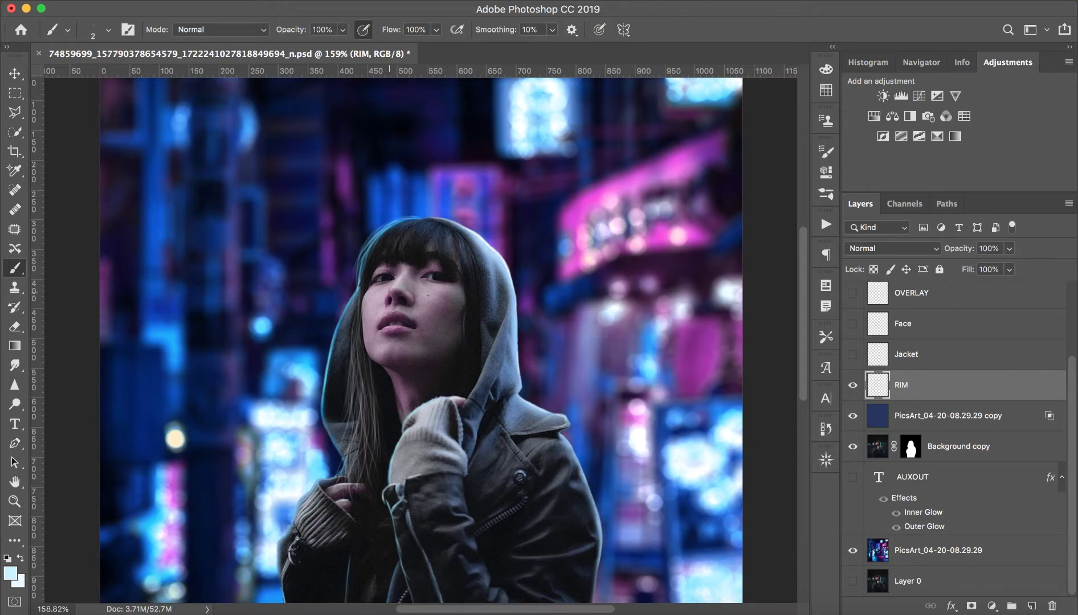
key(z)
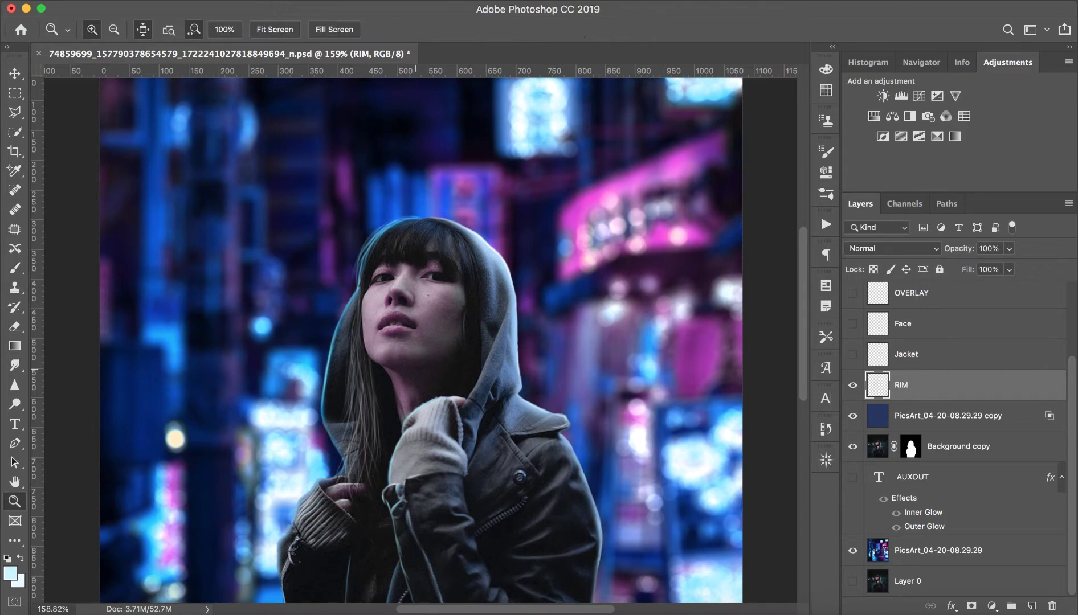
drag(446, 421, 399, 421)
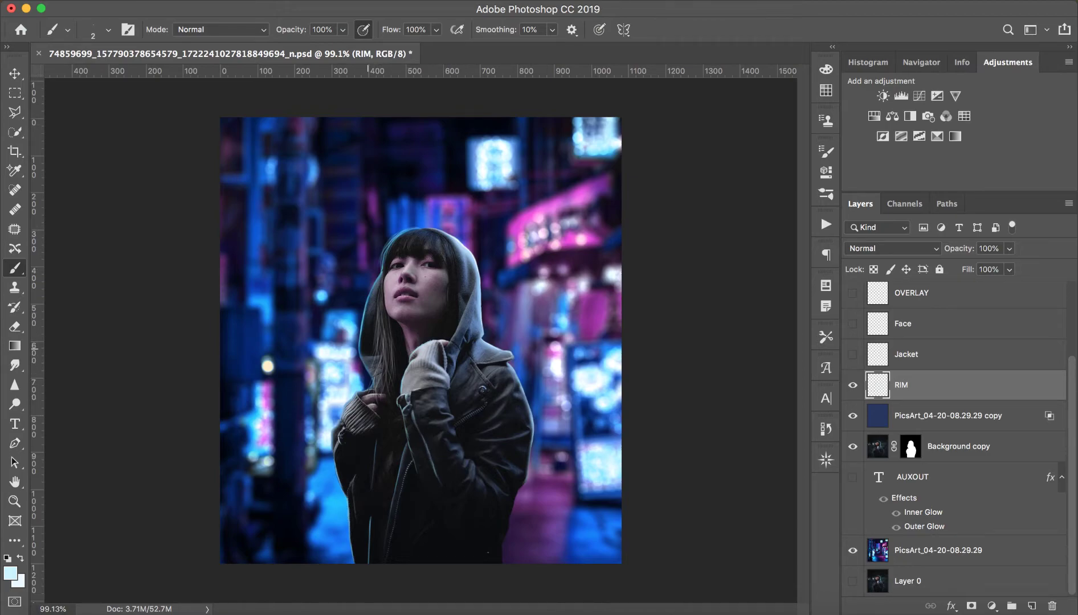
key(z)
drag(370, 359, 543, 358)
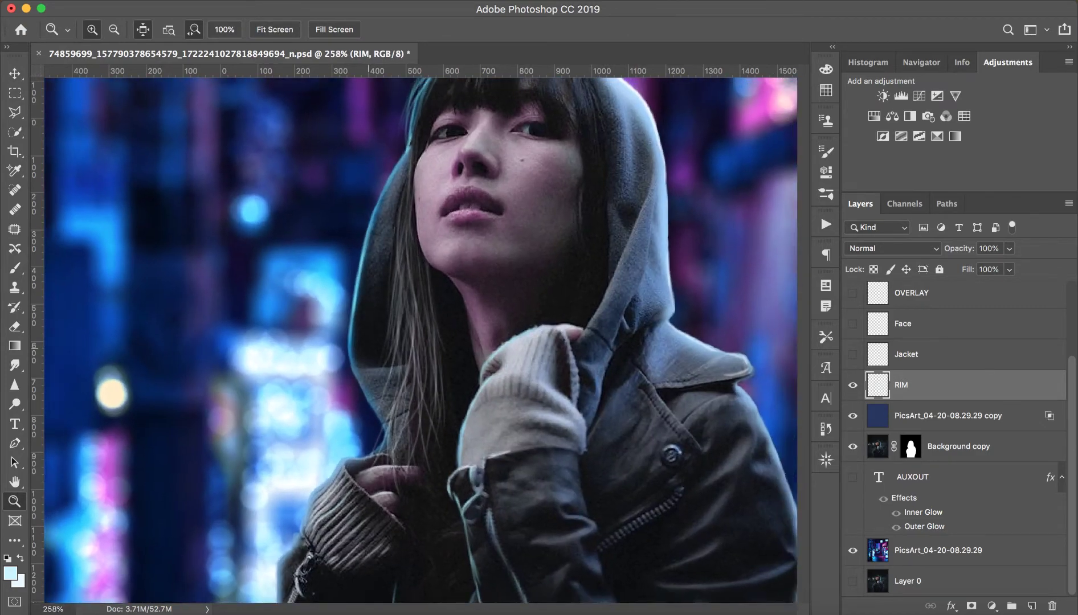
key(b)
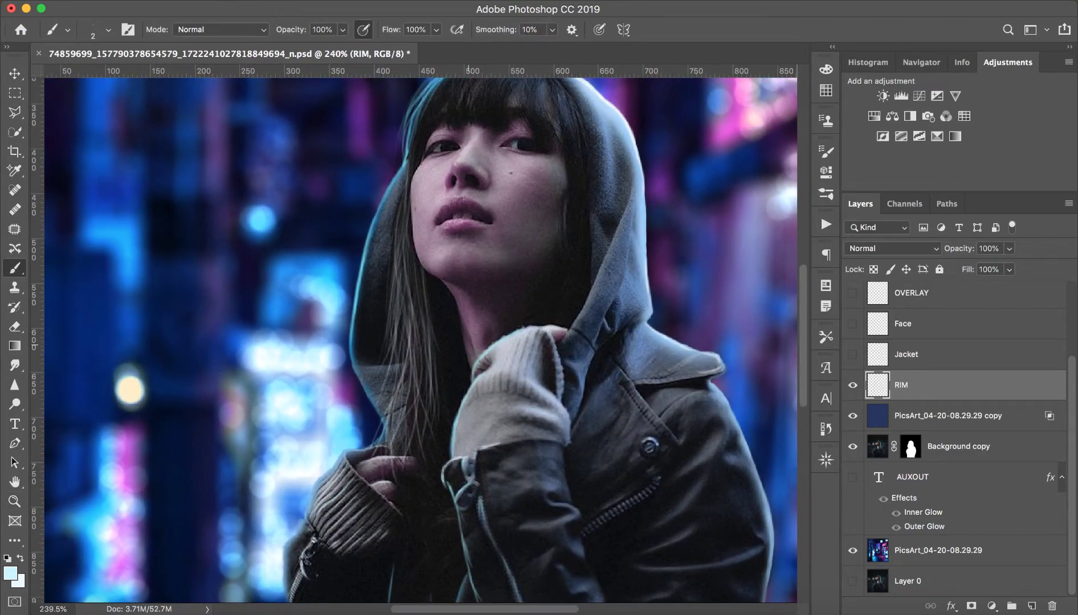
Step: Toggle the RIM layer on and off to compare, leaving it hidden
click(853, 385)
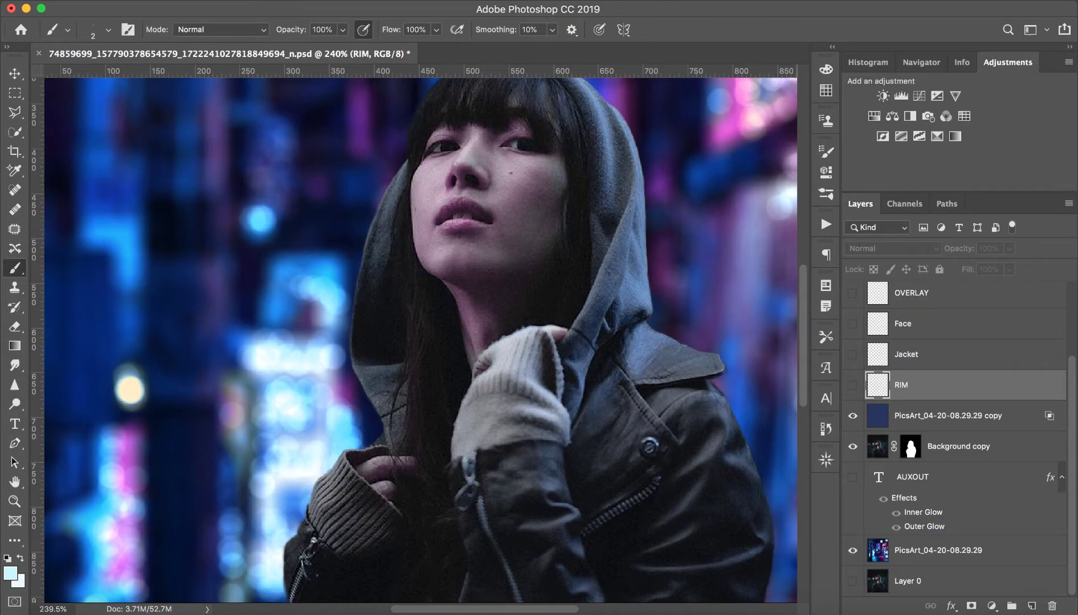
click(853, 386)
click(853, 385)
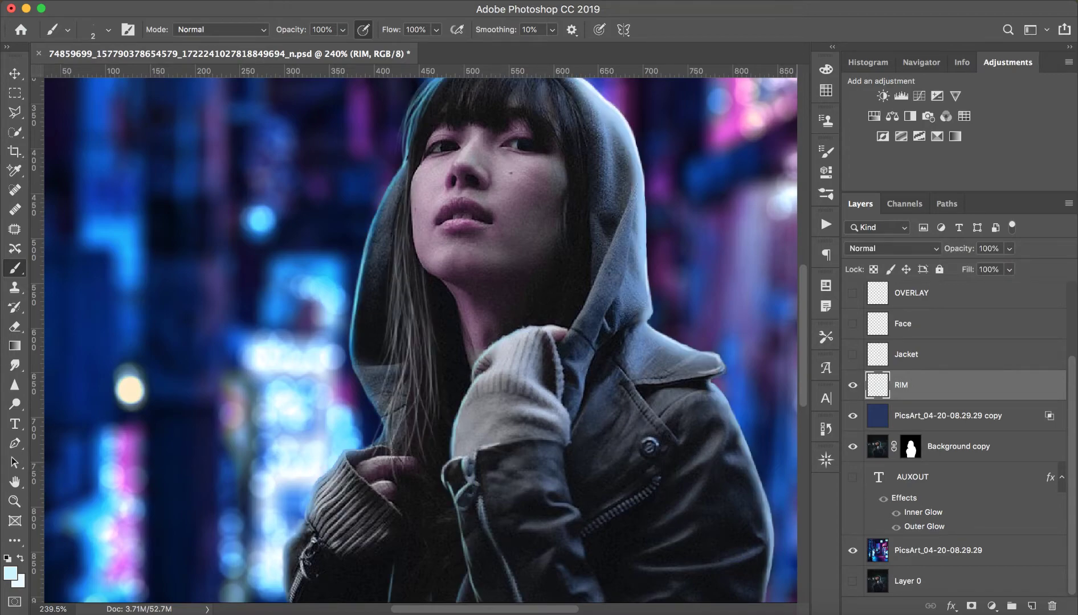
click(853, 385)
scroll(421, 340, down, 3)
scroll(420, 340, down, 3)
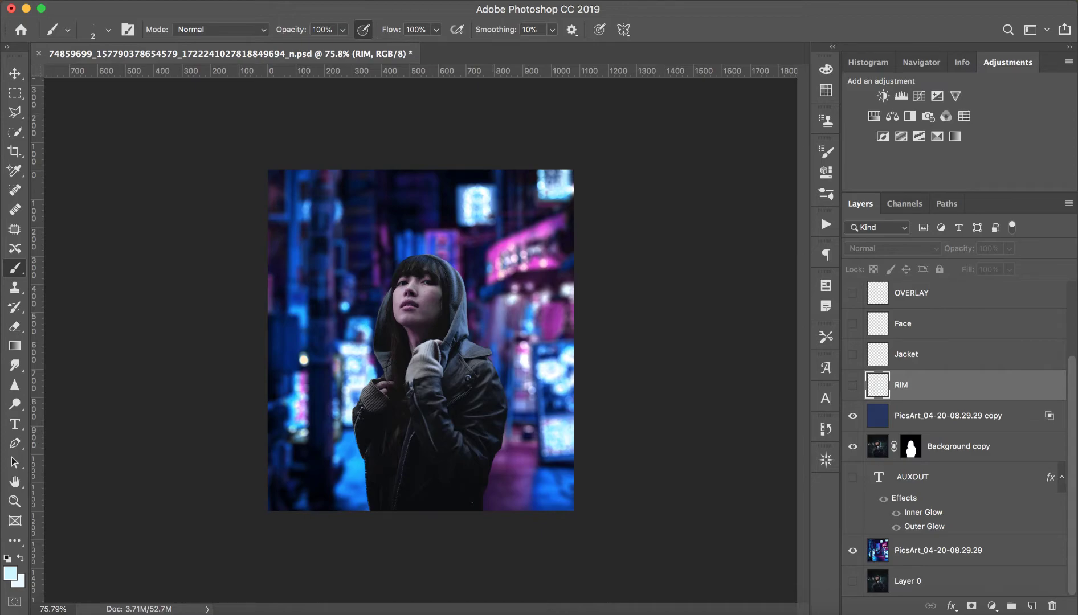
Step: Add a new layer above RIM with red #ff0000 foreground and a 15 px brush
click(1032, 605)
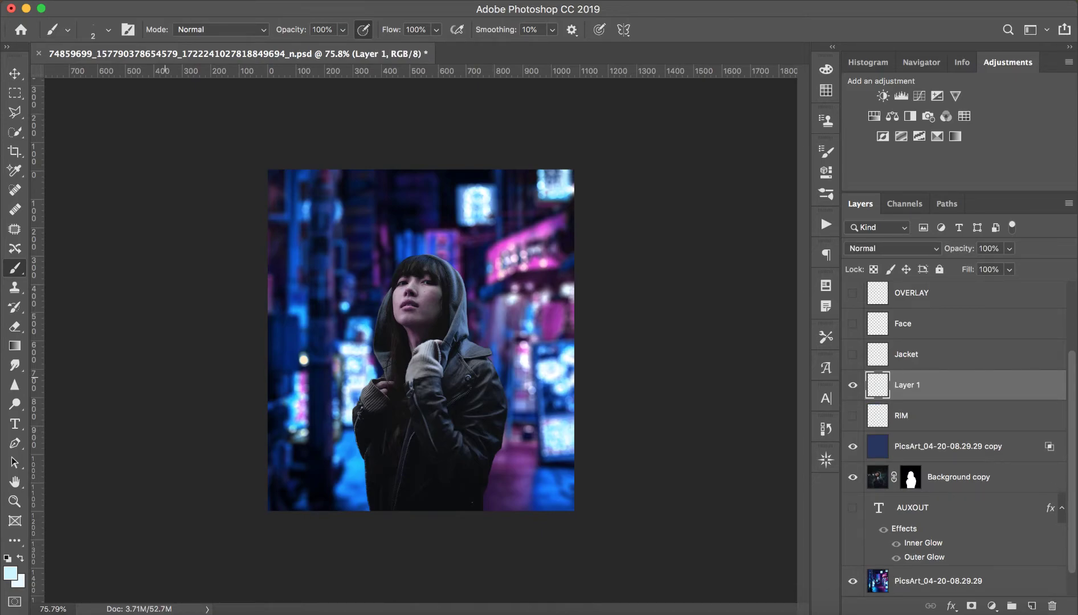
click(10, 574)
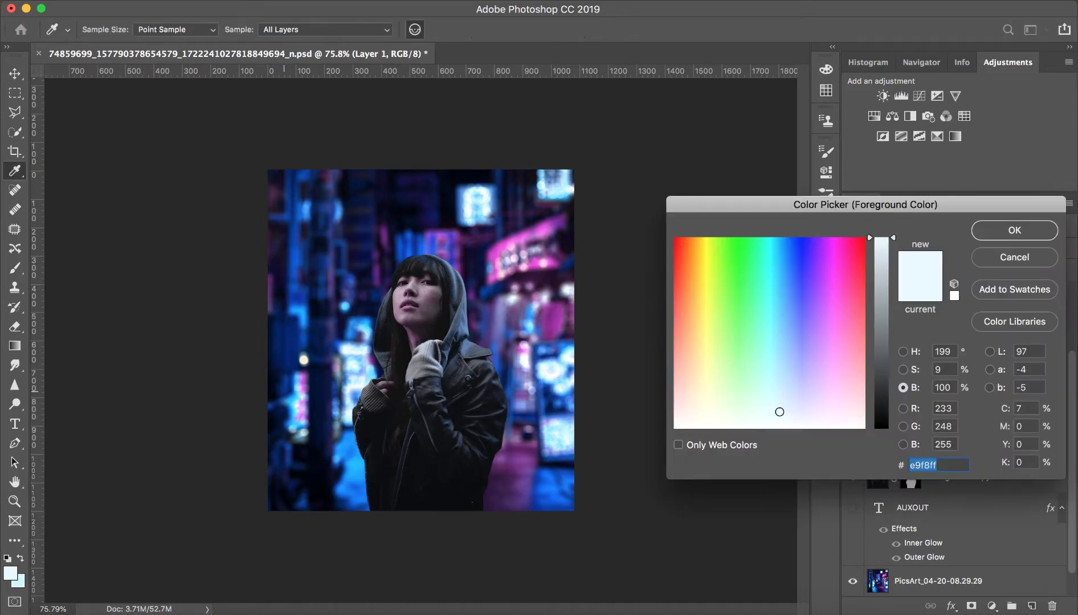
text(ff0000)
key(Return)
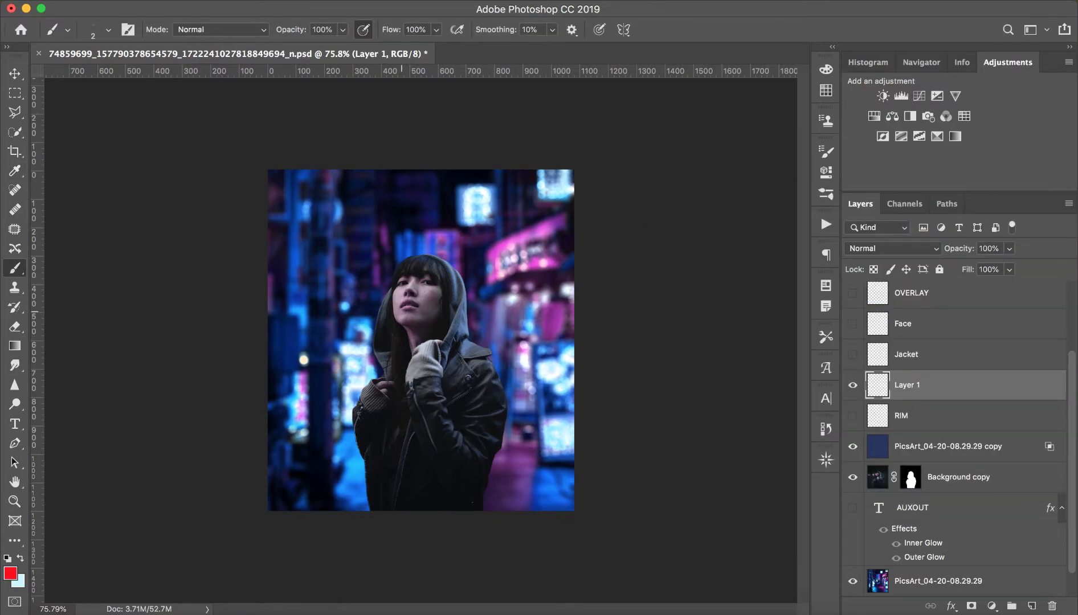
drag(397, 336, 409, 336)
Step: Sketch red guide strokes over the hood, shoulder, glove and right side of the street
drag(456, 448, 468, 246)
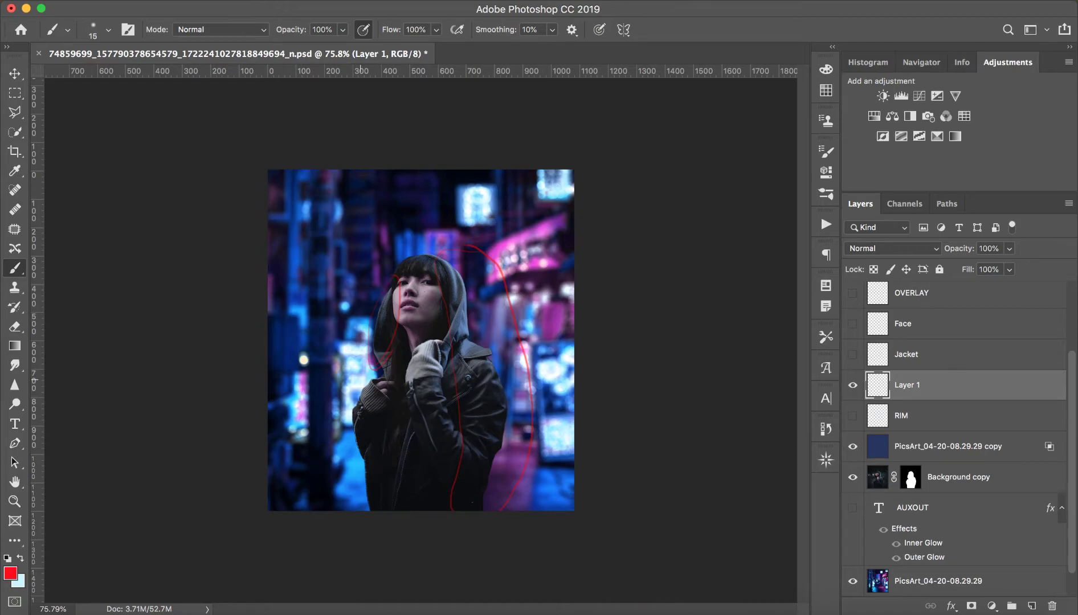
mouse_move(373, 376)
mouse_down()
mouse_move(356, 442)
mouse_move(376, 511)
mouse_up()
drag(360, 259, 355, 269)
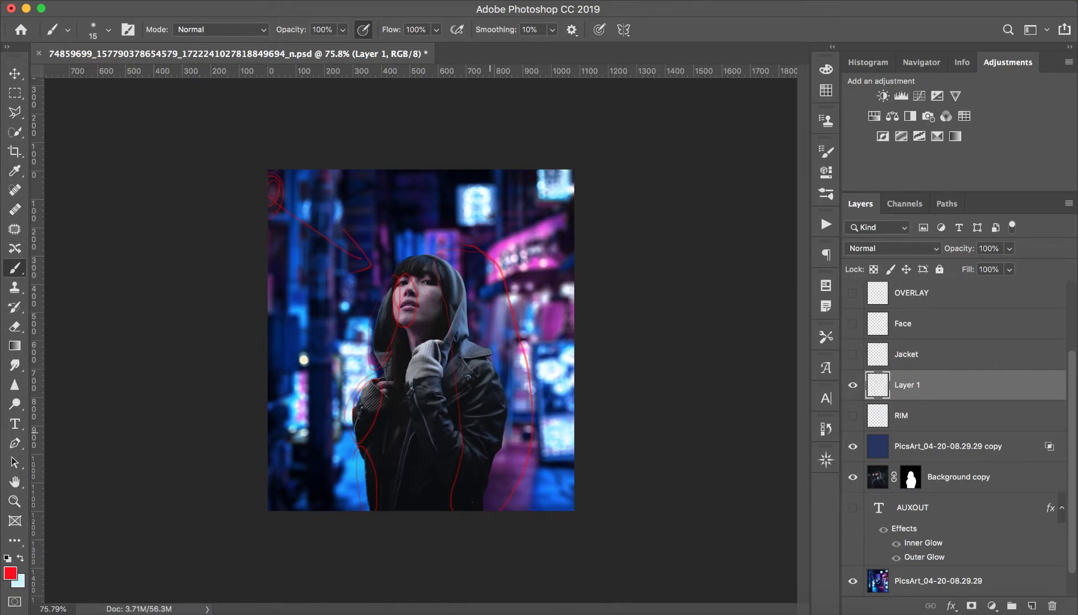
drag(410, 355, 438, 405)
drag(347, 383, 369, 393)
drag(467, 359, 549, 298)
mouse_move(530, 359)
mouse_down()
mouse_move(493, 393)
mouse_move(483, 439)
mouse_up()
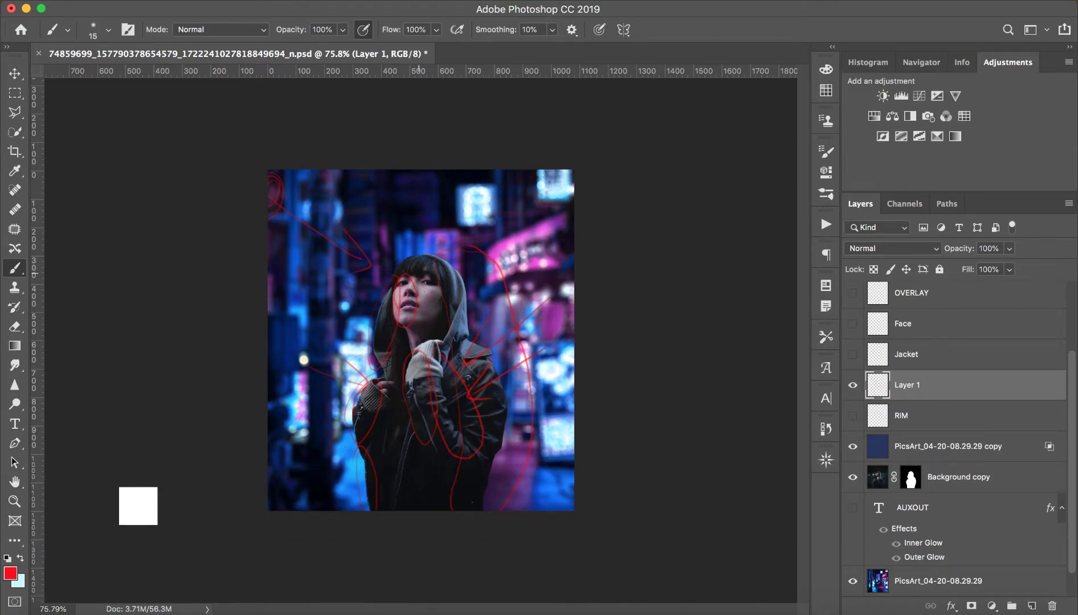
drag(488, 193, 464, 222)
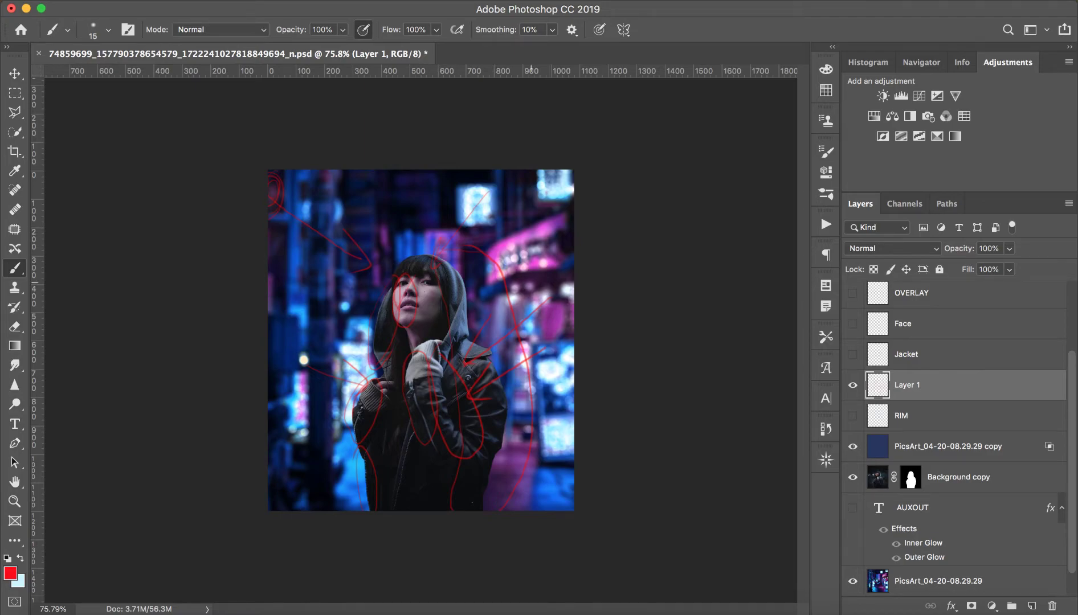
Step: Delete the red sketch layer and make the RIM layer visible
click(853, 385)
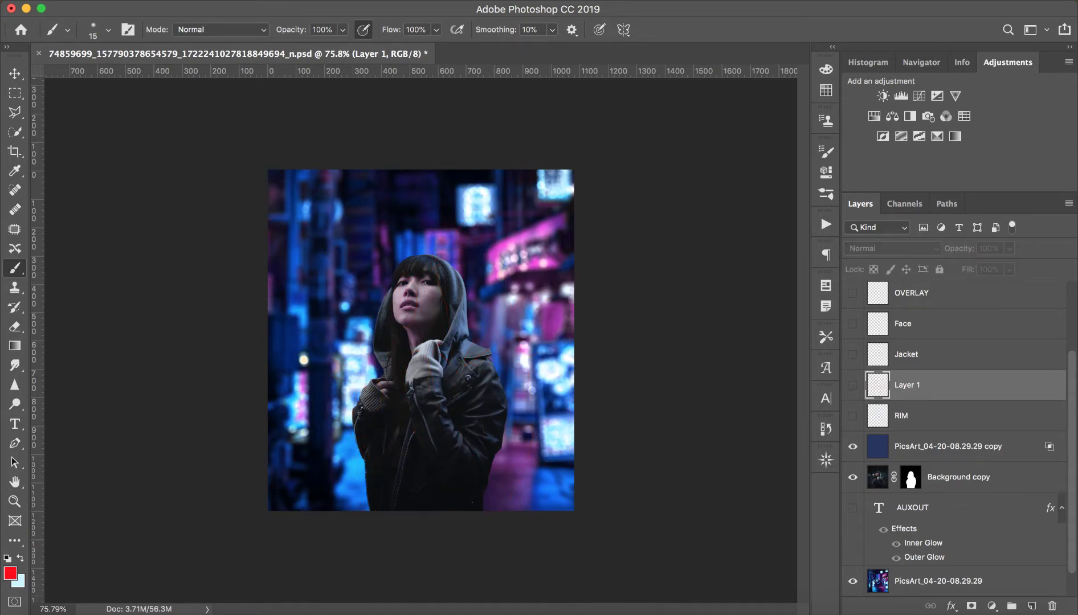
click(853, 386)
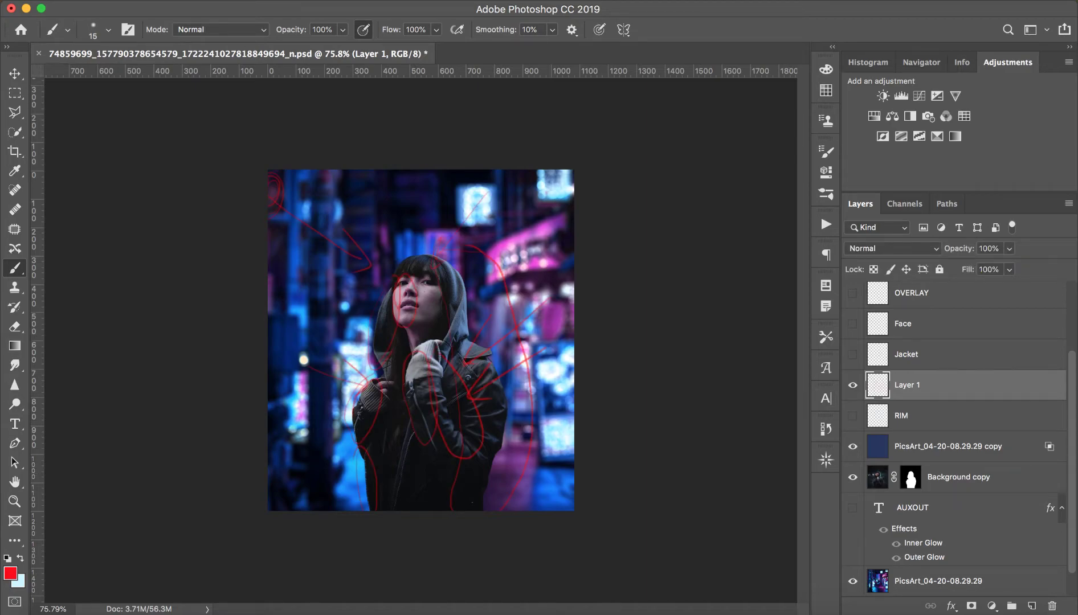
click(1052, 606)
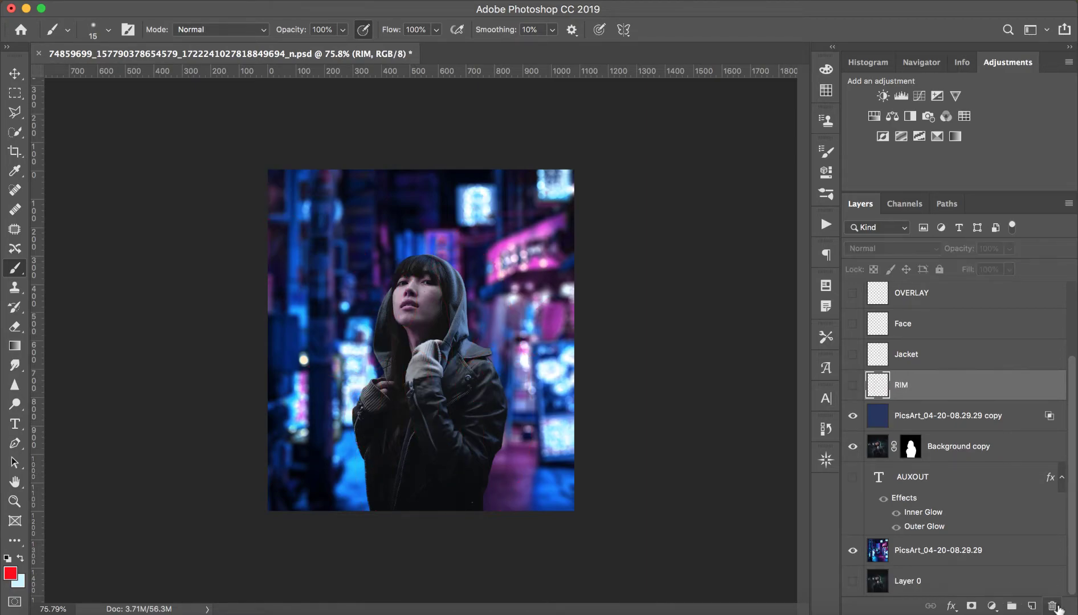
click(853, 385)
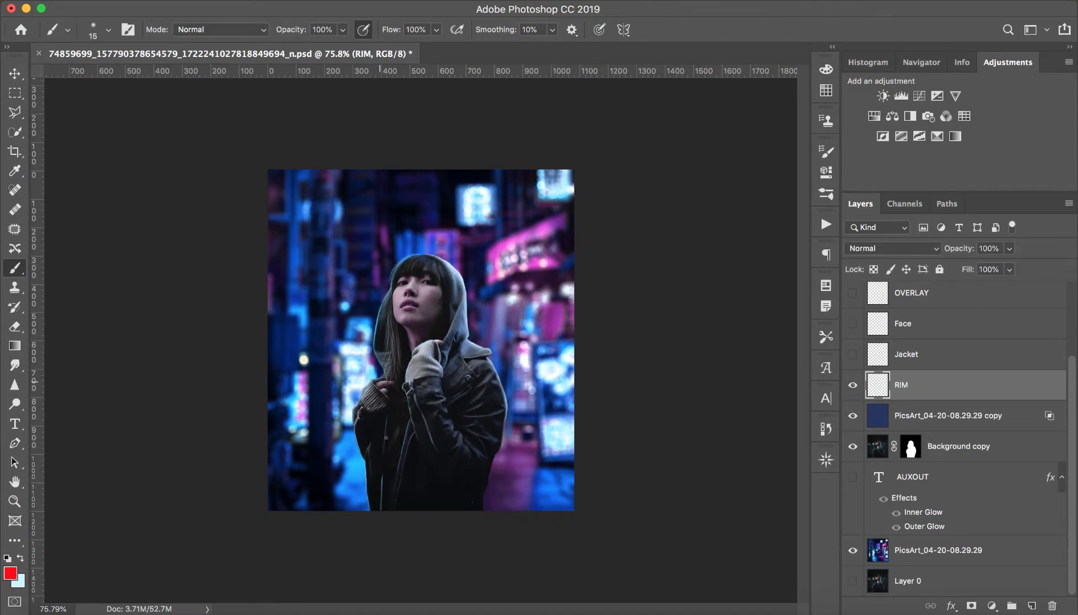
Step: At about 136% zoom, compare the rim light on and off, leaving it on
drag(376, 411, 421, 411)
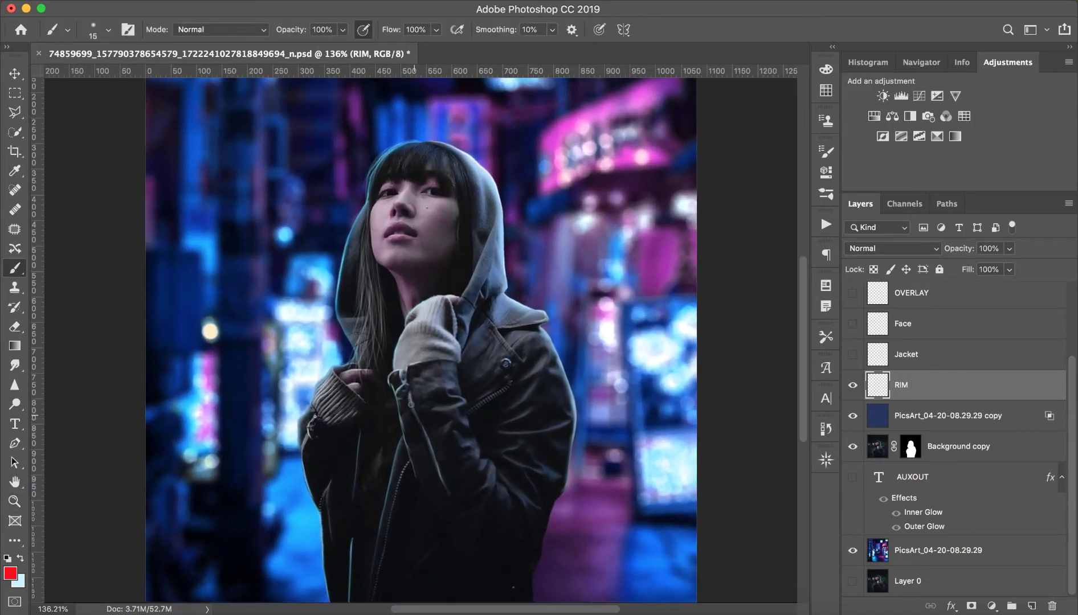
click(853, 387)
double_click(853, 387)
click(853, 387)
double_click(853, 387)
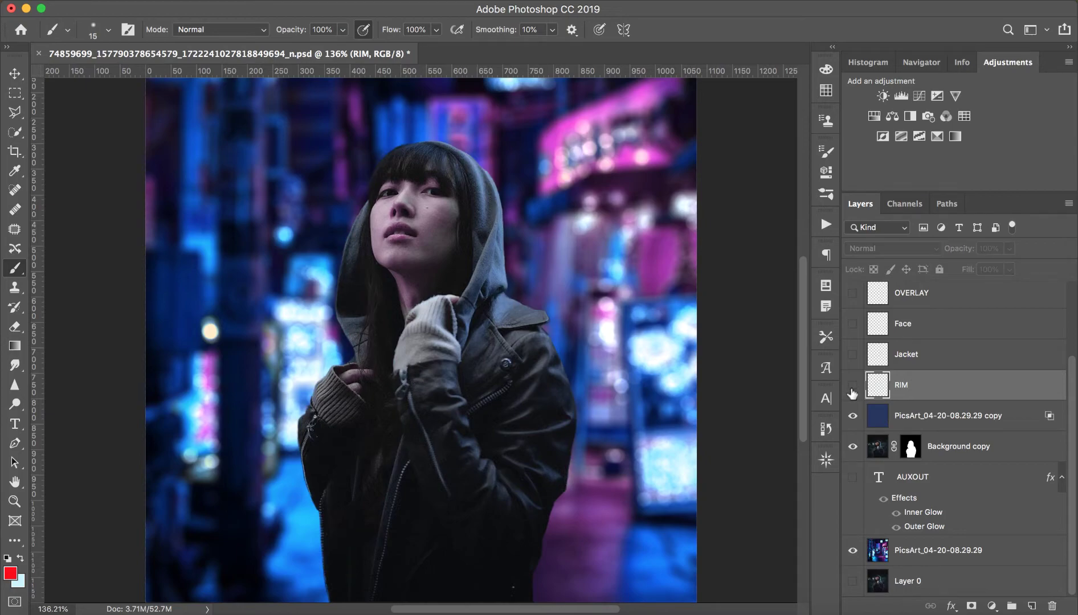
click(853, 387)
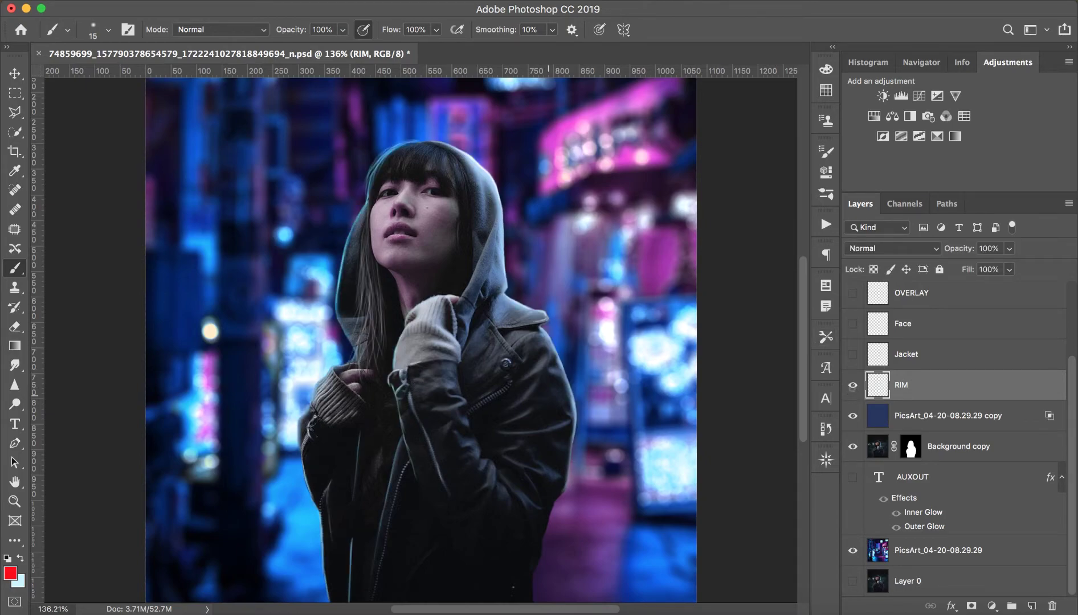
key(z)
scroll(422, 528, down, 2)
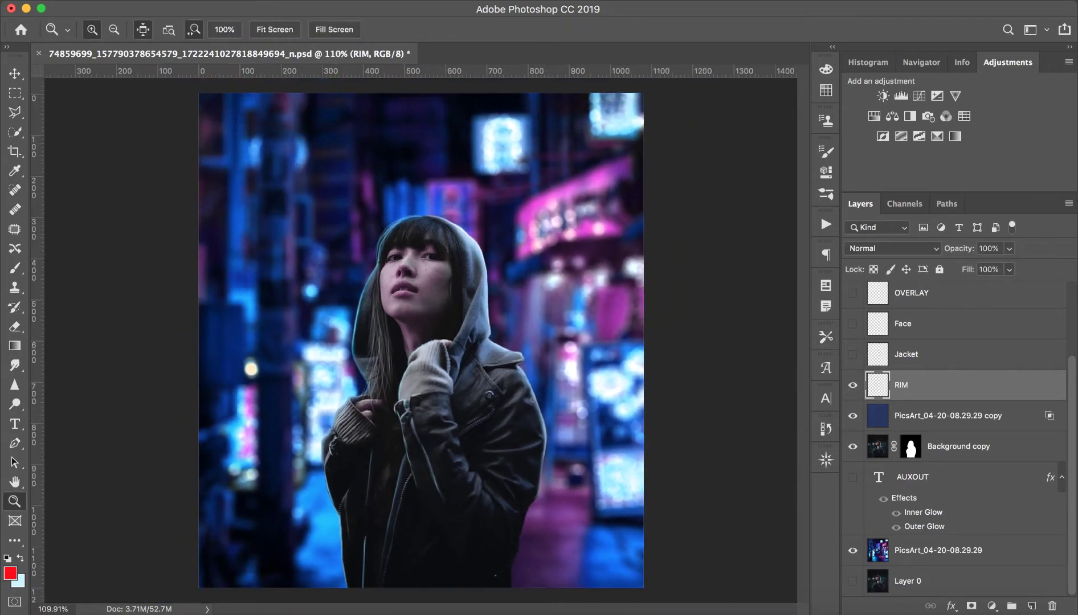
key(b)
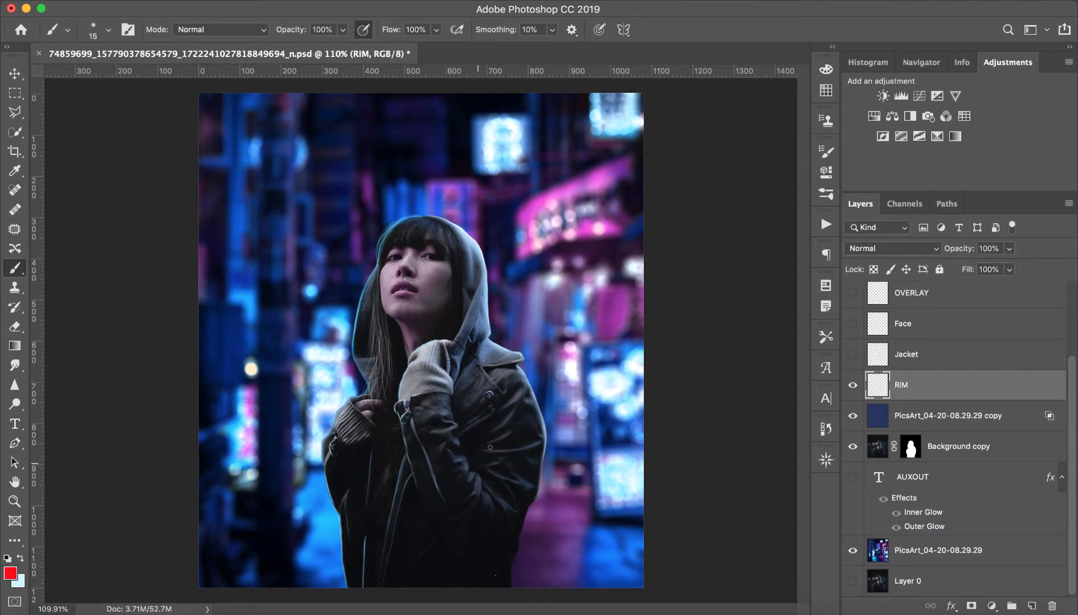
Step: Add a new layer above Jacket with a soft 16 px brush, zoomed to about 158%
click(967, 363)
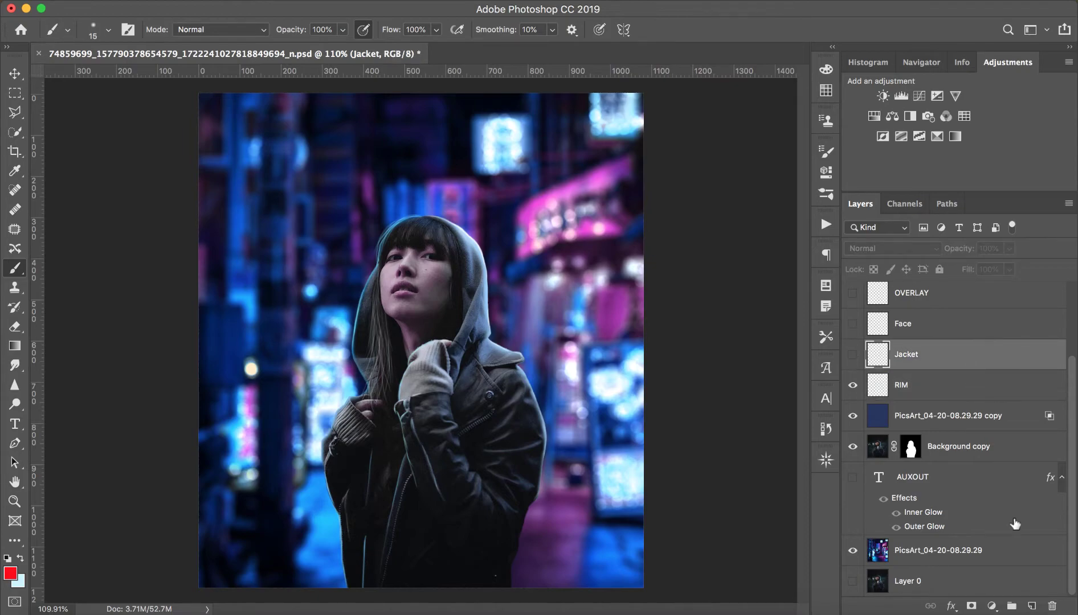
click(1035, 595)
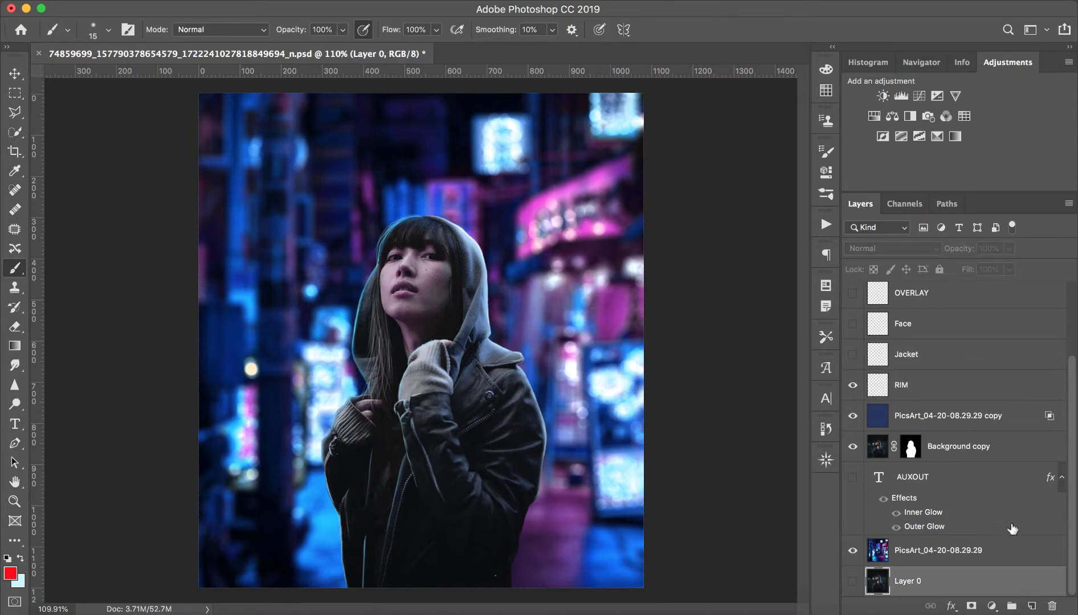
click(963, 372)
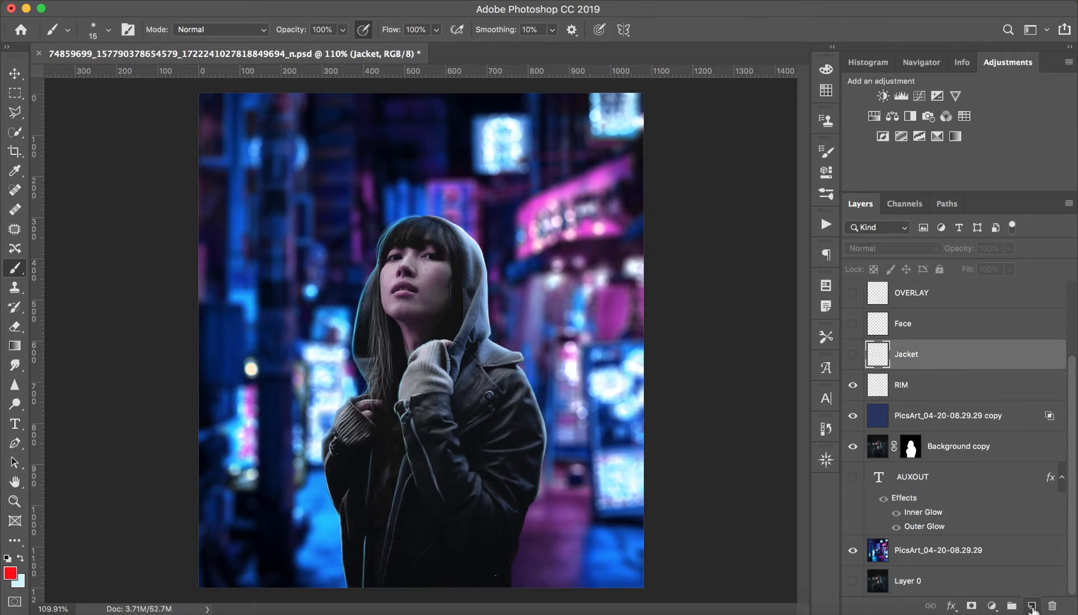
click(1031, 606)
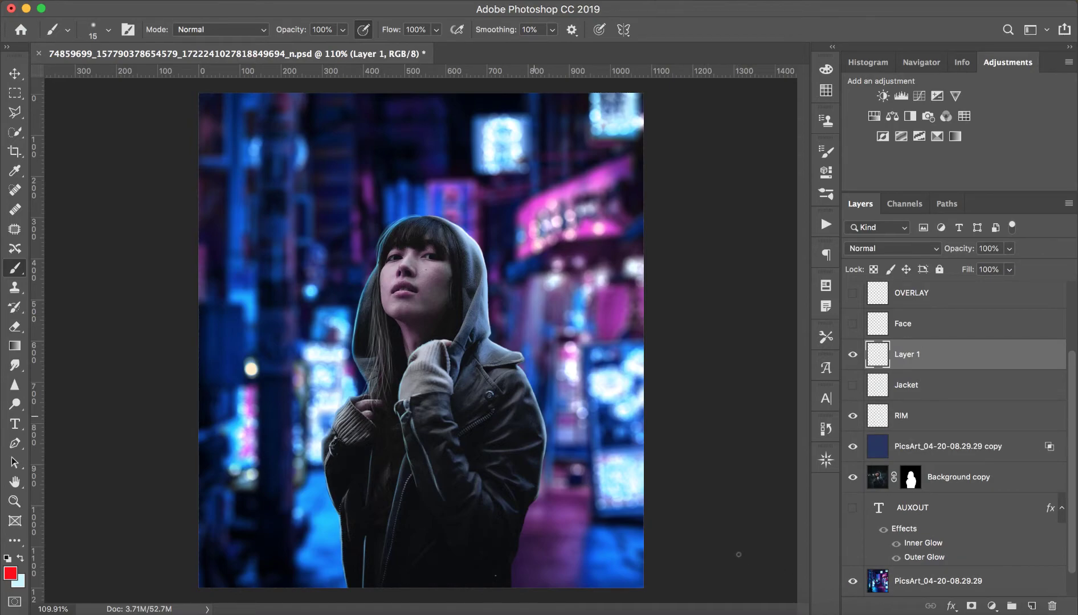
drag(411, 434, 442, 434)
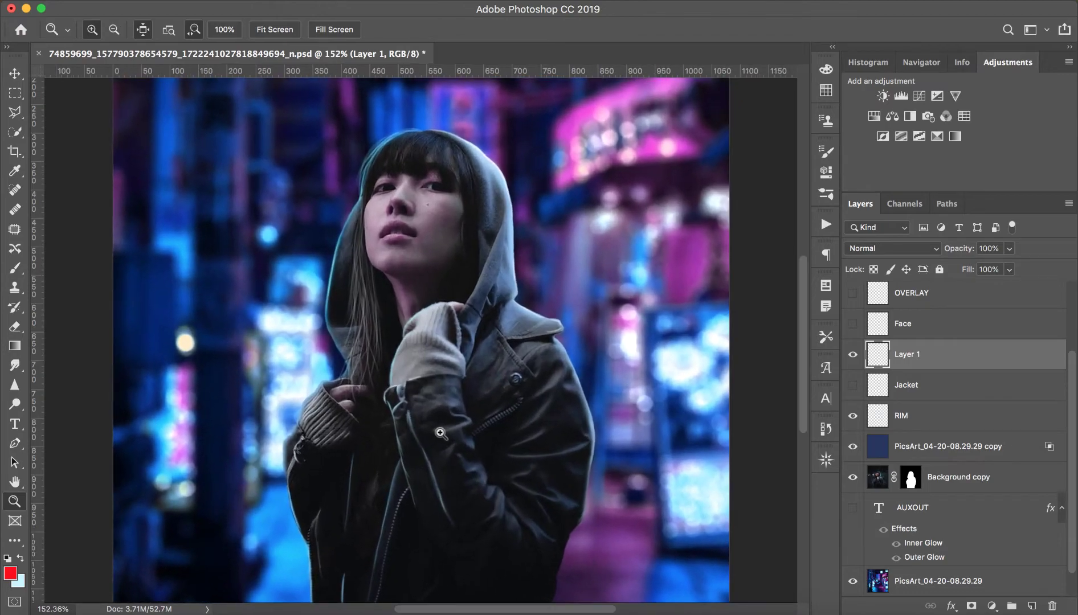
drag(479, 486, 454, 427)
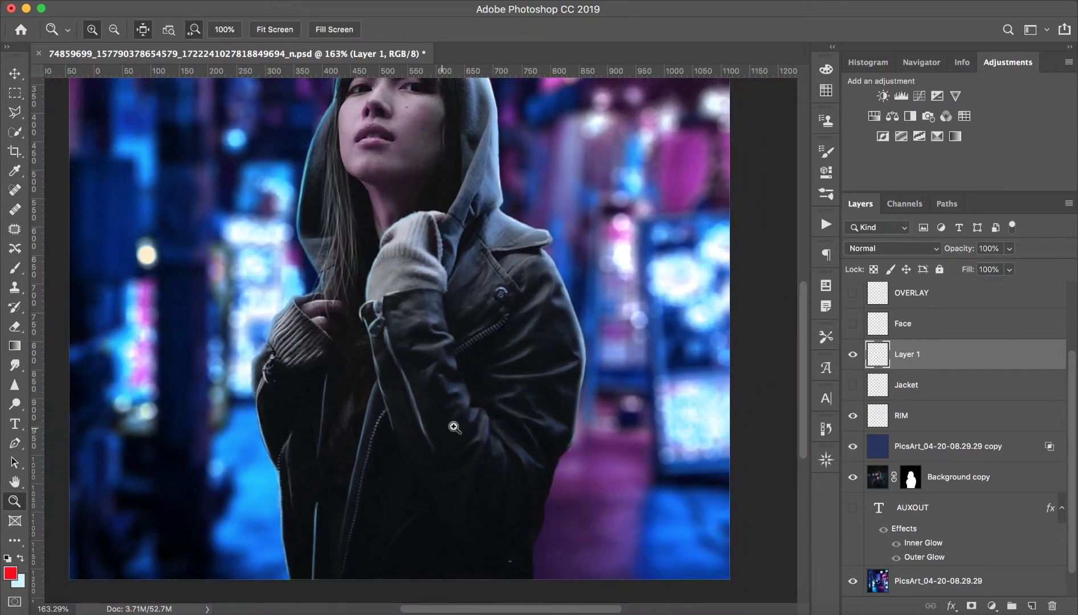
drag(453, 427, 457, 427)
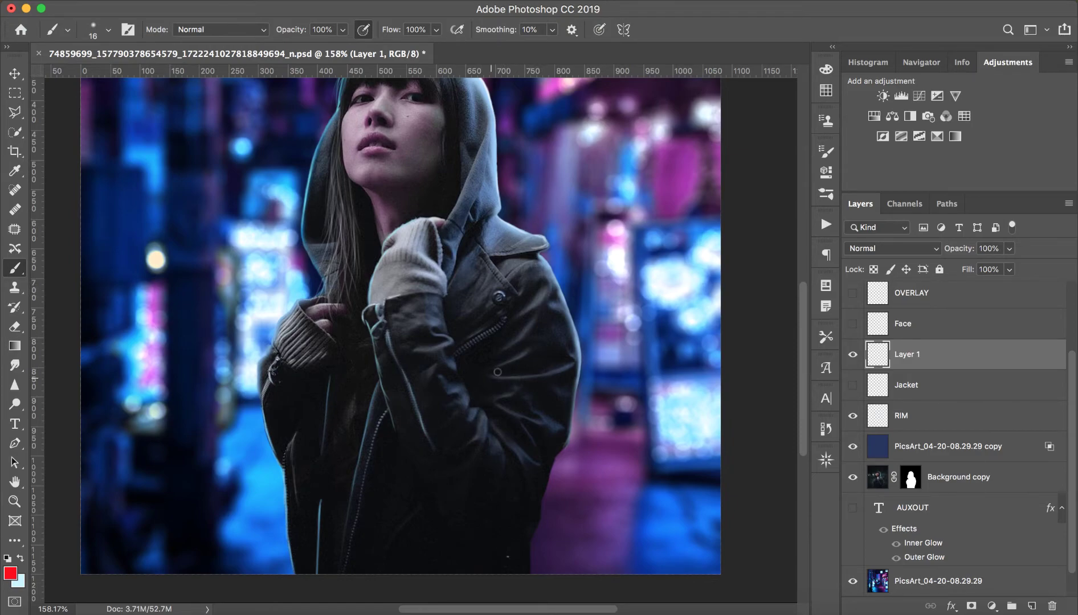
Step: Sketch red loops around the right shoulder, both sleeves and the lower-left jacket
drag(497, 372, 537, 438)
drag(420, 315, 485, 404)
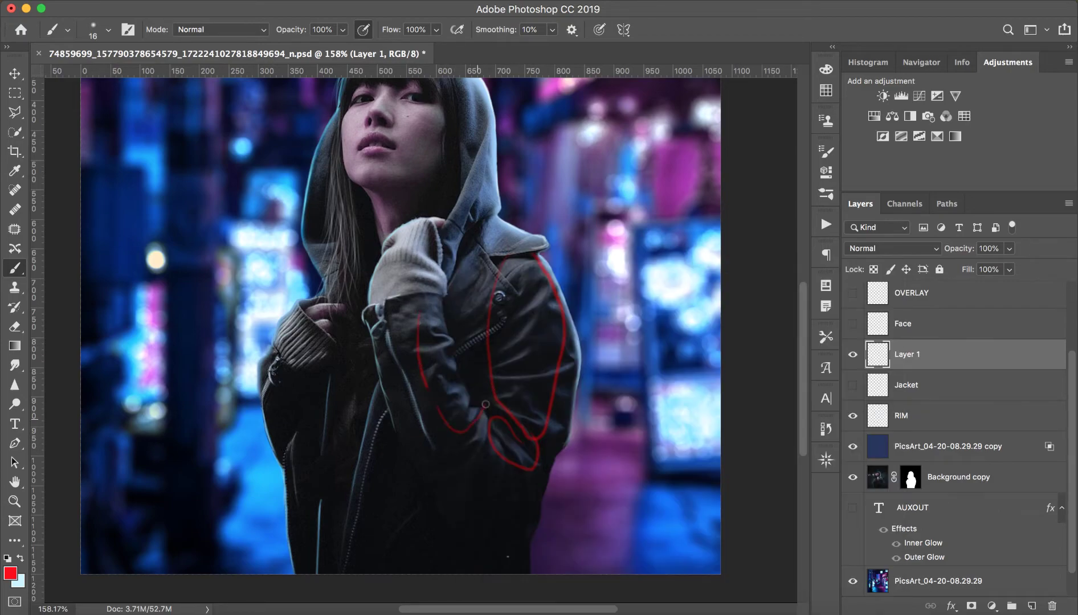
drag(426, 326, 442, 403)
drag(313, 314, 269, 393)
drag(291, 436, 322, 573)
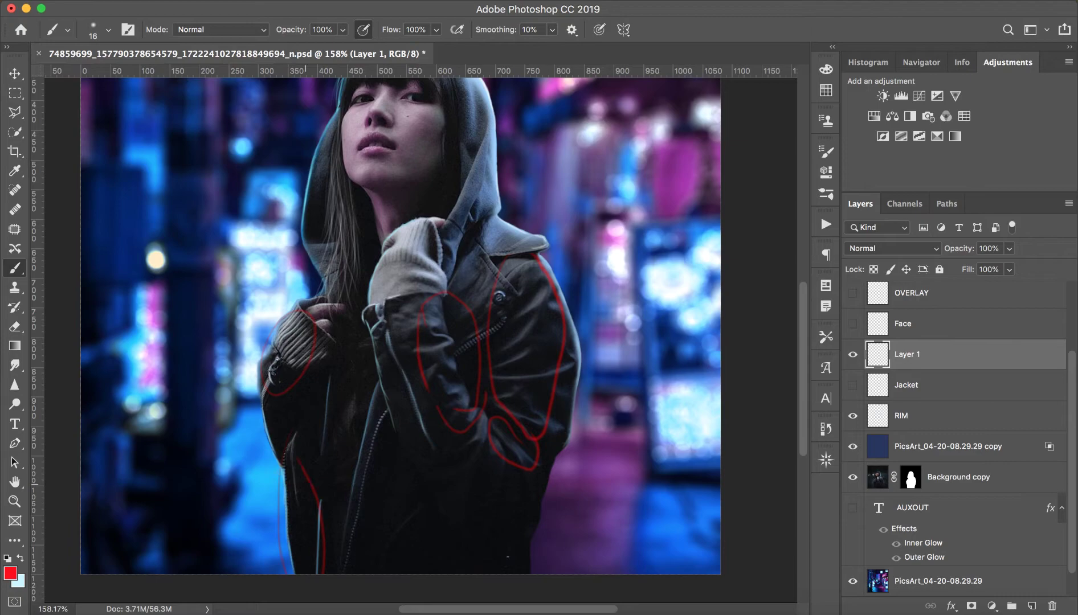
key(c)
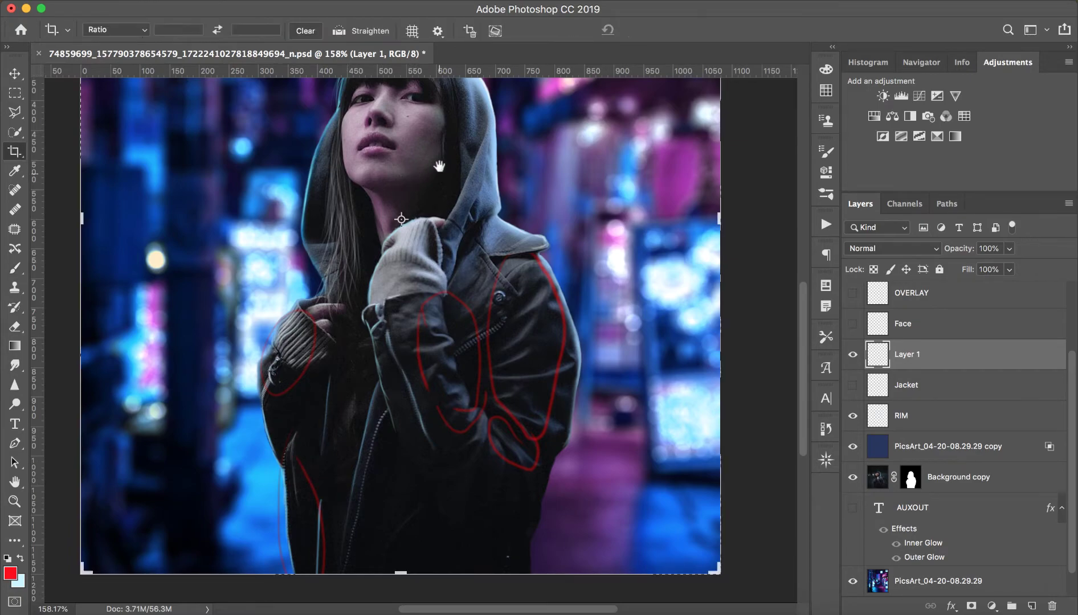
key(Escape)
key(b)
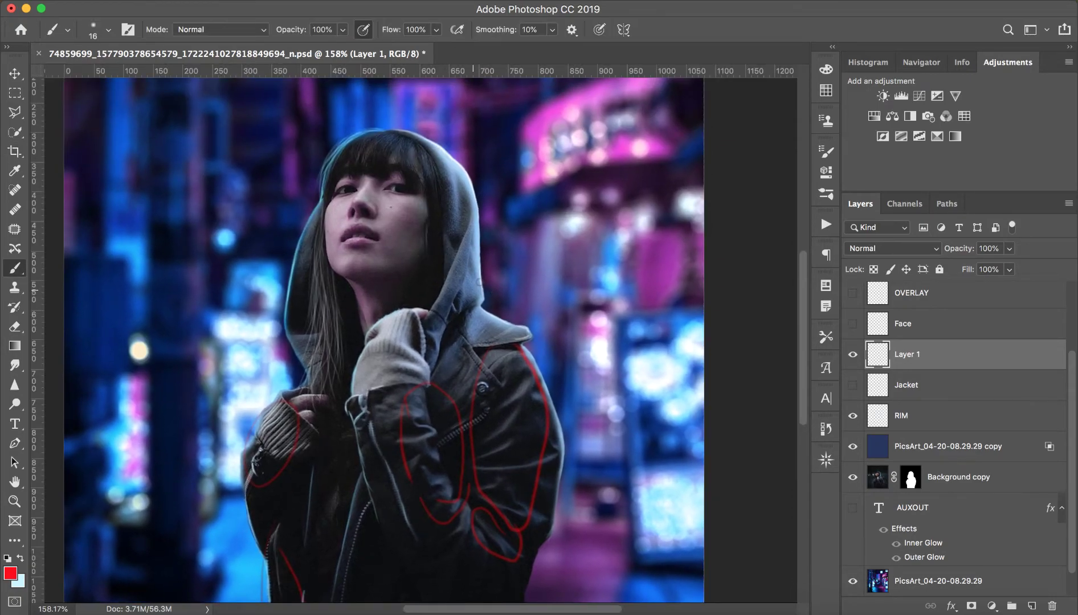
Step: Sketch a red oval on the hood and loops along the hair and neck edge
drag(431, 268, 441, 388)
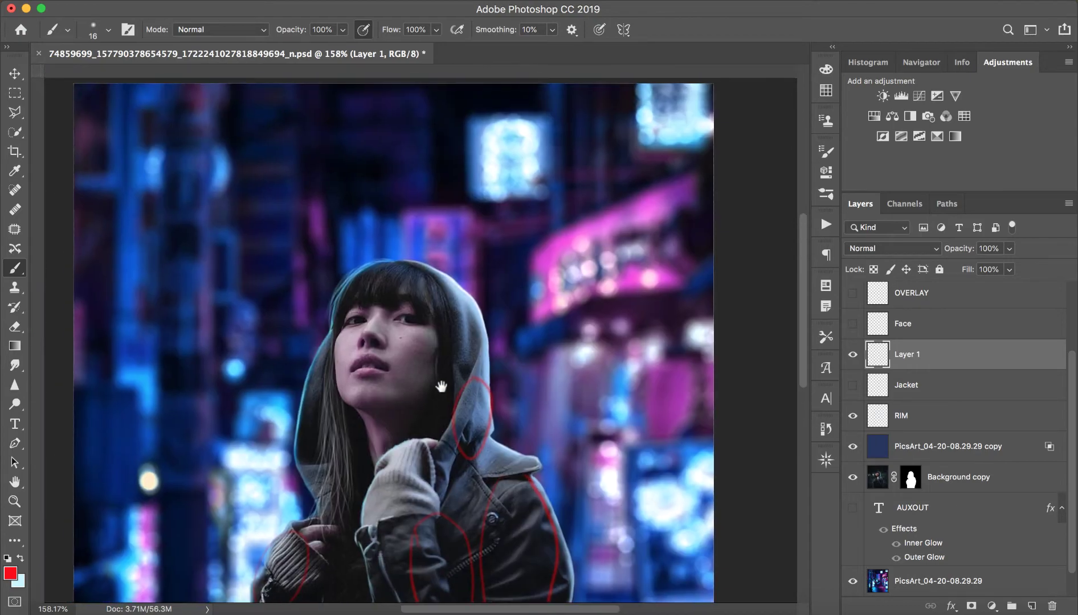
key(ctrl+r)
drag(448, 308, 447, 310)
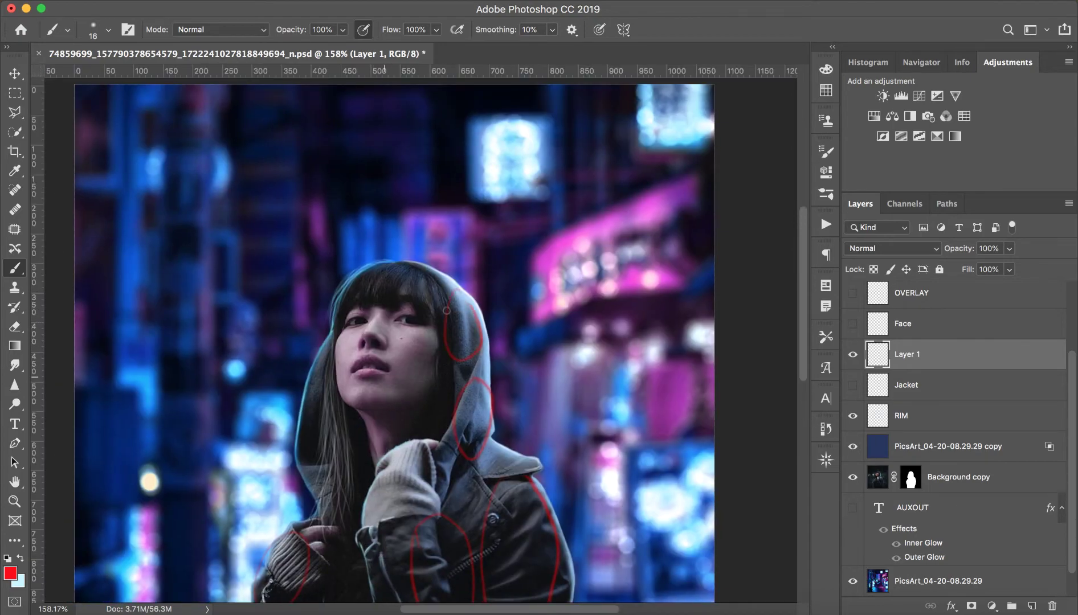
drag(347, 402, 377, 480)
drag(341, 408, 376, 482)
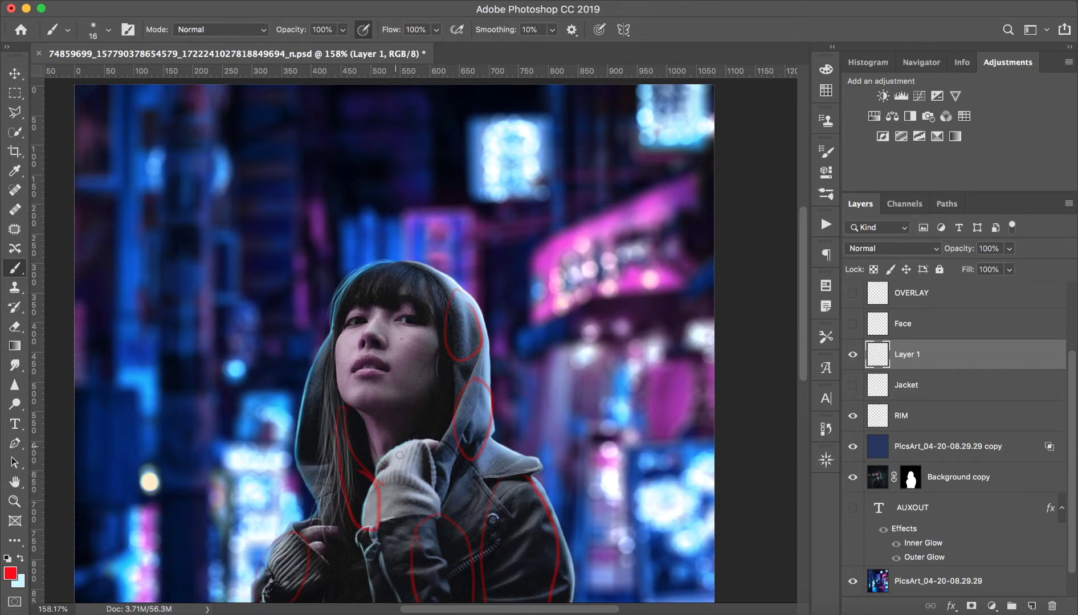
key(ctrl+r)
scroll(399, 455, down, 4)
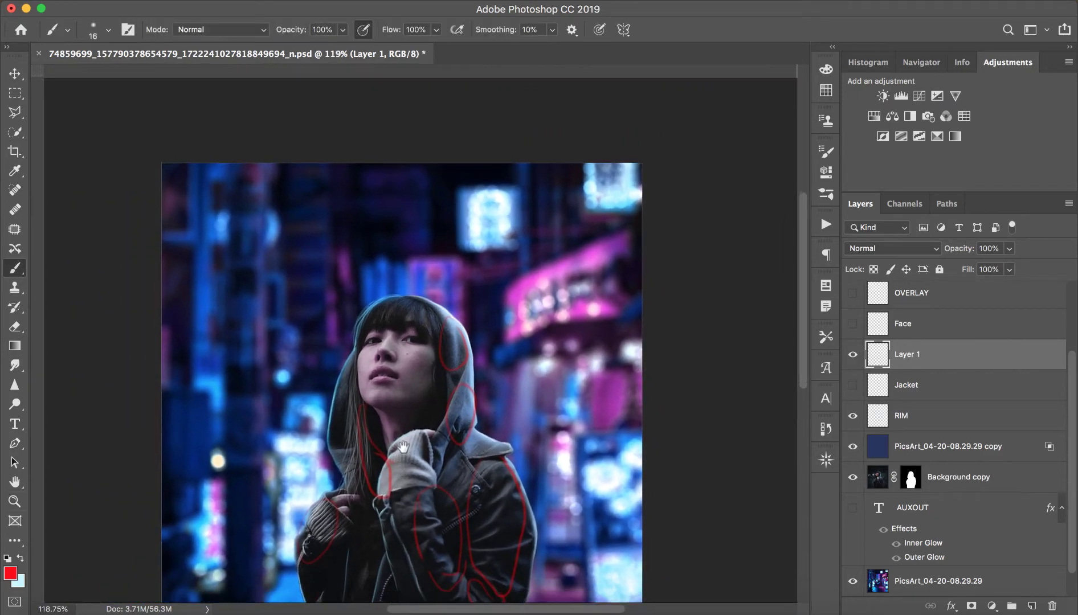
drag(402, 448, 409, 350)
key(ctrl+r)
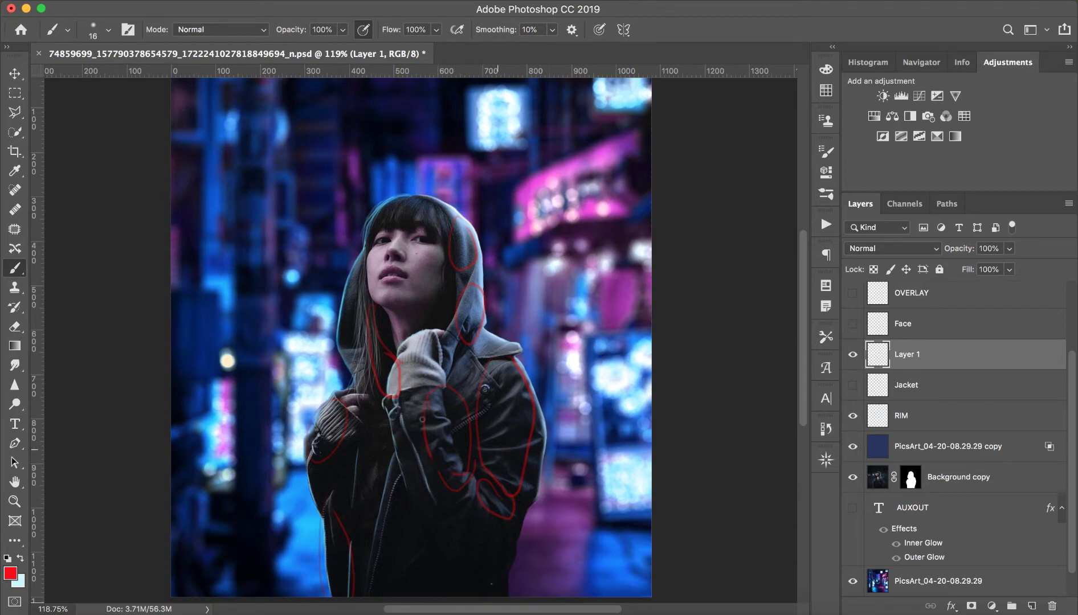
drag(447, 528, 455, 485)
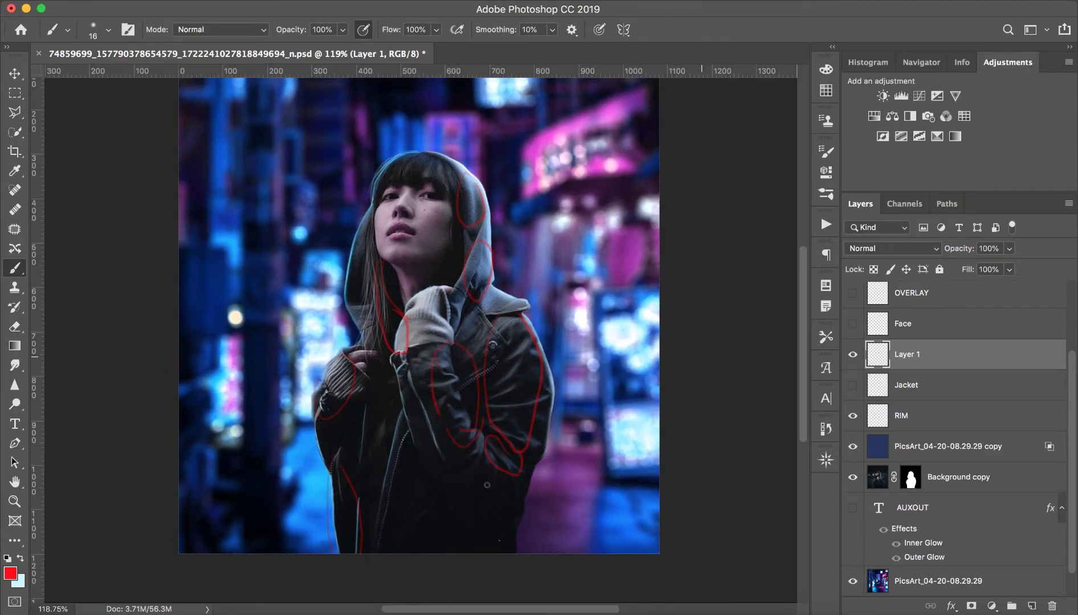
Step: Show the Jacket rim highlights, hide the red sketch, and compare Jacket on and off
click(853, 386)
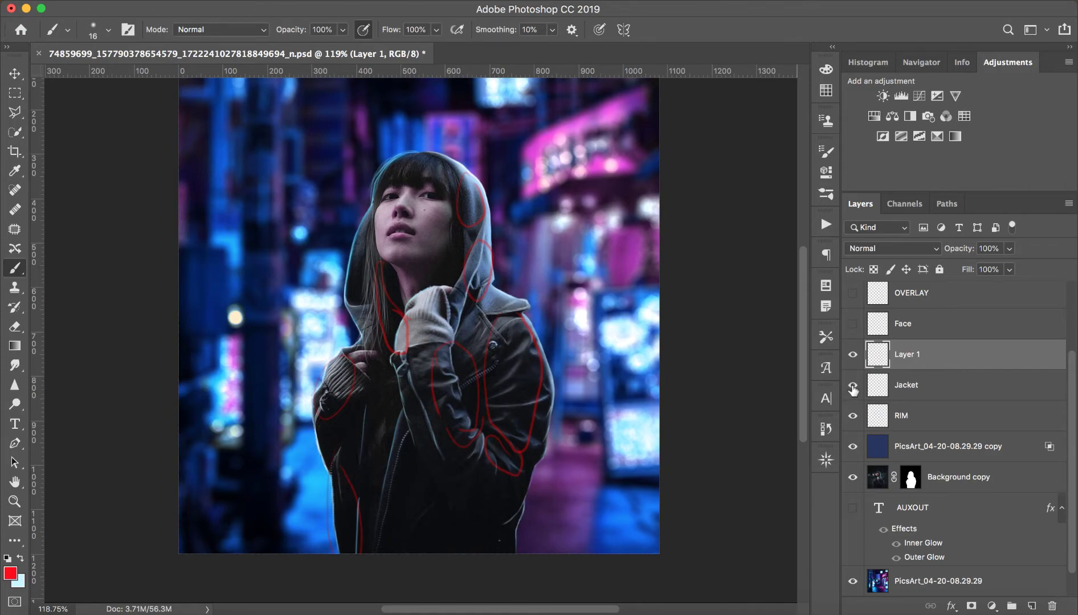
click(853, 355)
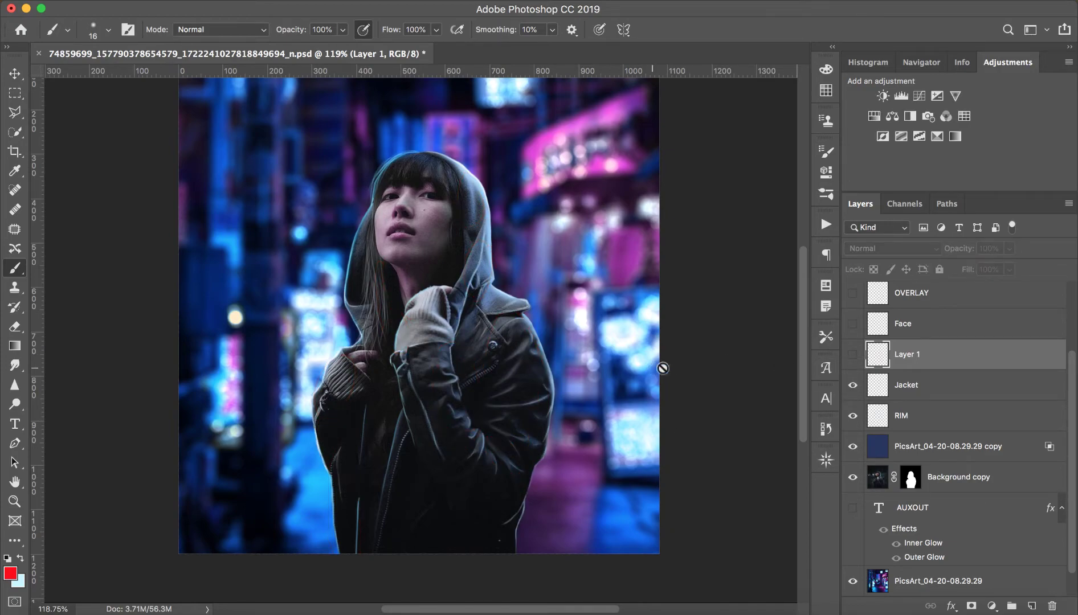
click(853, 386)
click(853, 386)
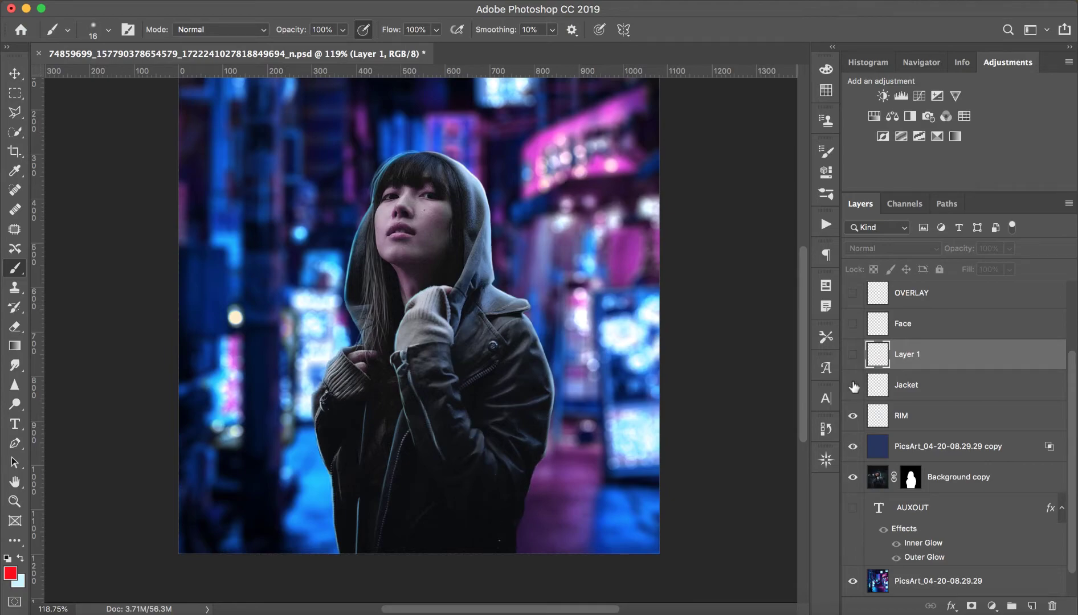
click(853, 387)
Step: Compare the jacket rim light on and off, then check the brush presets
click(853, 392)
click(852, 392)
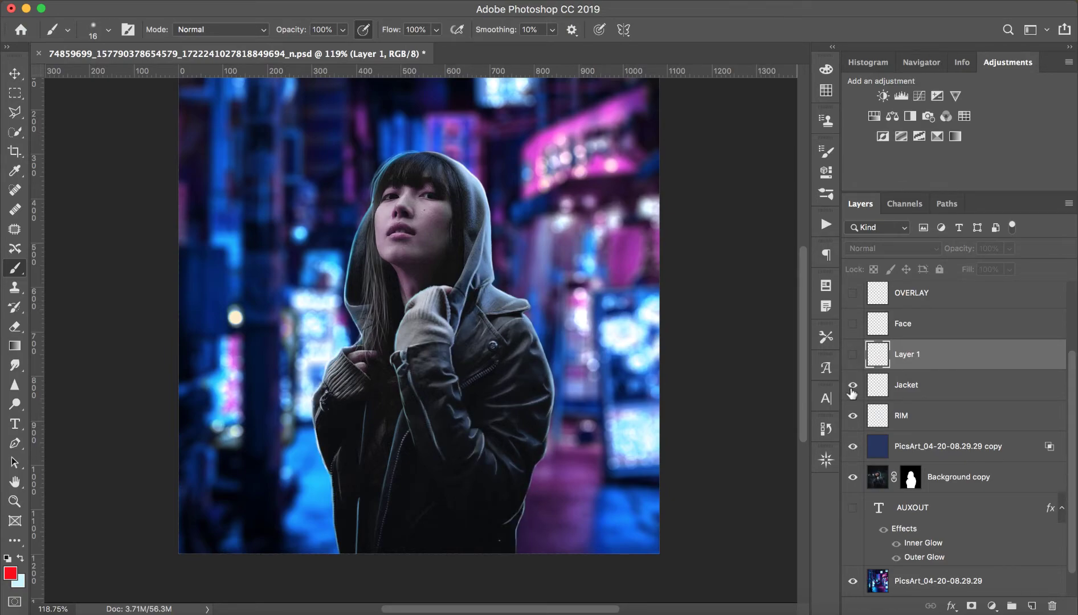
click(853, 385)
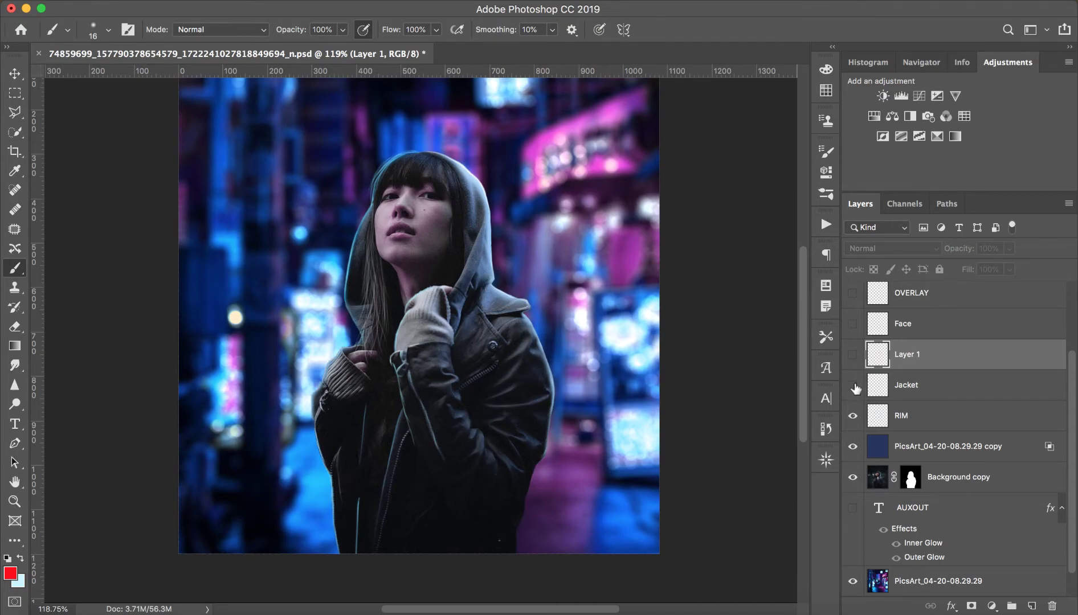
click(854, 385)
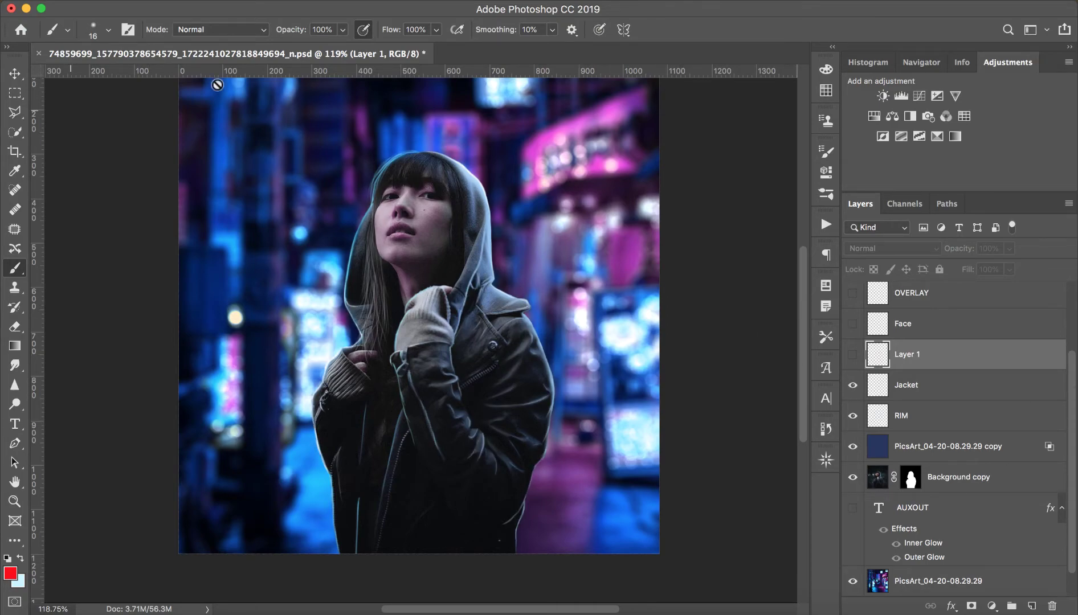
click(109, 32)
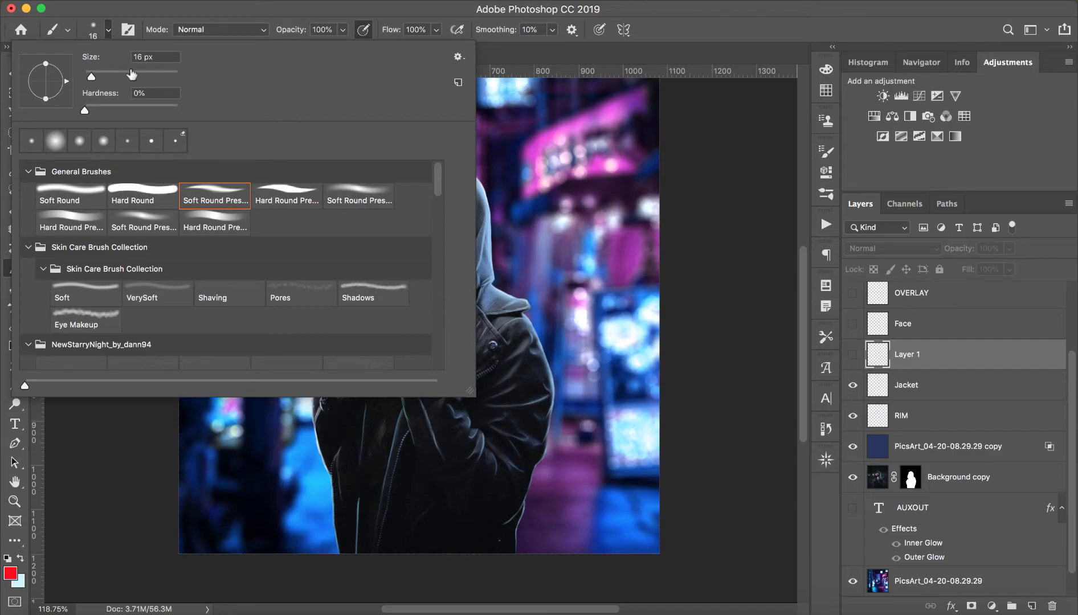
click(237, 8)
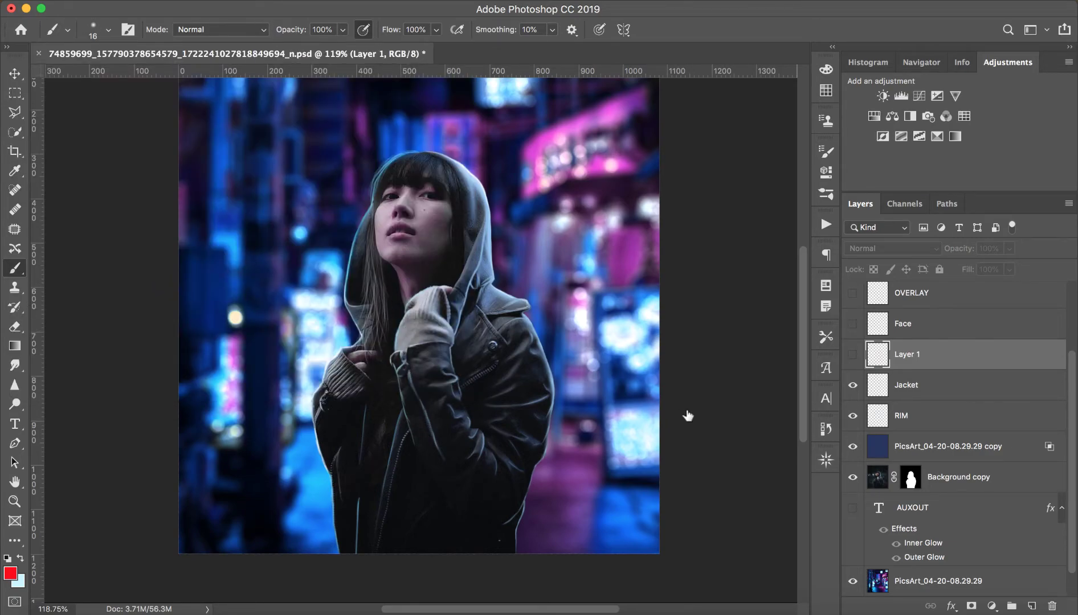
Step: On the Jacket layer, shrink the brush to about 5 px and lower Flow to 1%
click(984, 383)
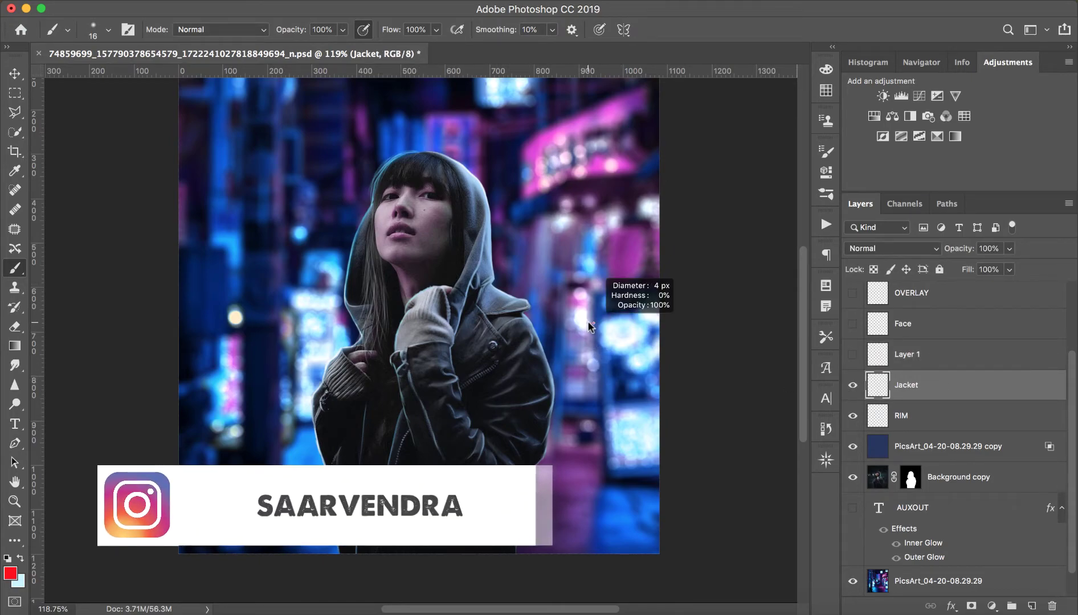
drag(590, 321, 587, 323)
drag(587, 317, 553, 313)
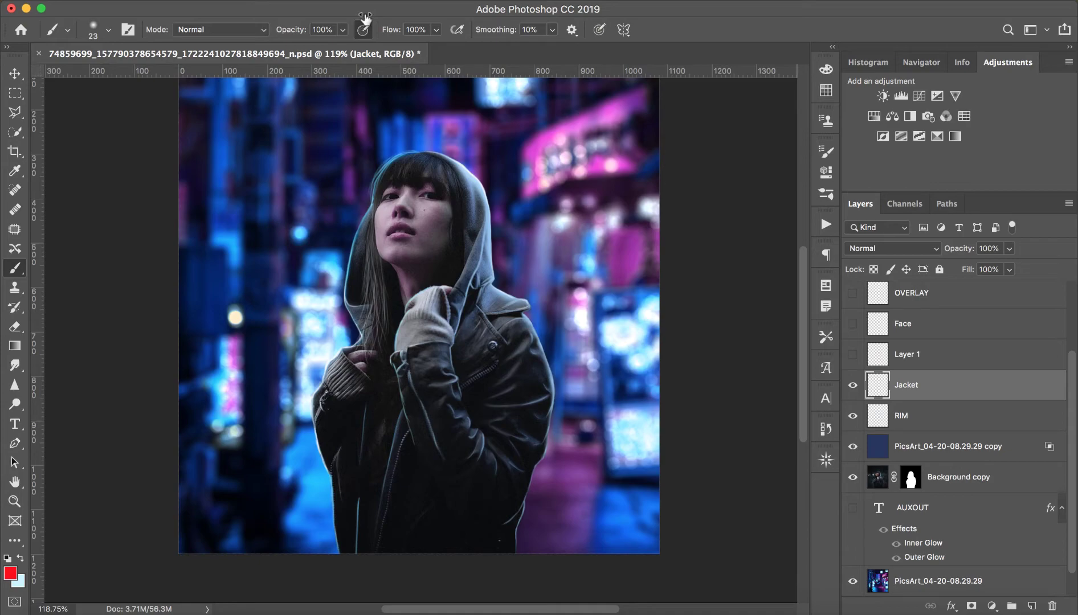
drag(391, 30, 320, 14)
drag(391, 33, 624, 29)
Step: Hide and delete the red sketch layer
click(941, 365)
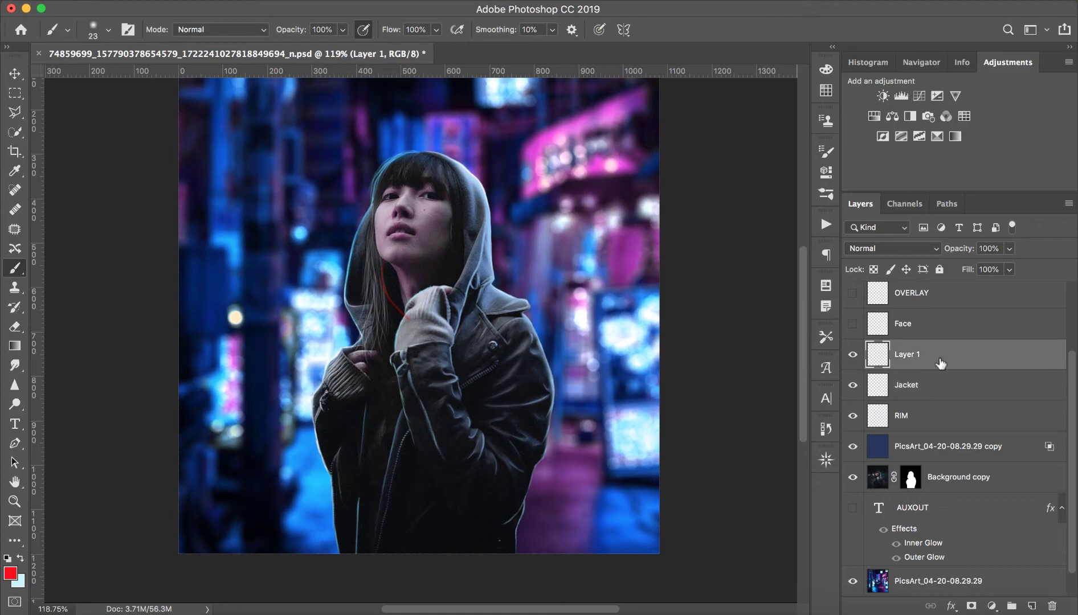
click(853, 358)
click(853, 356)
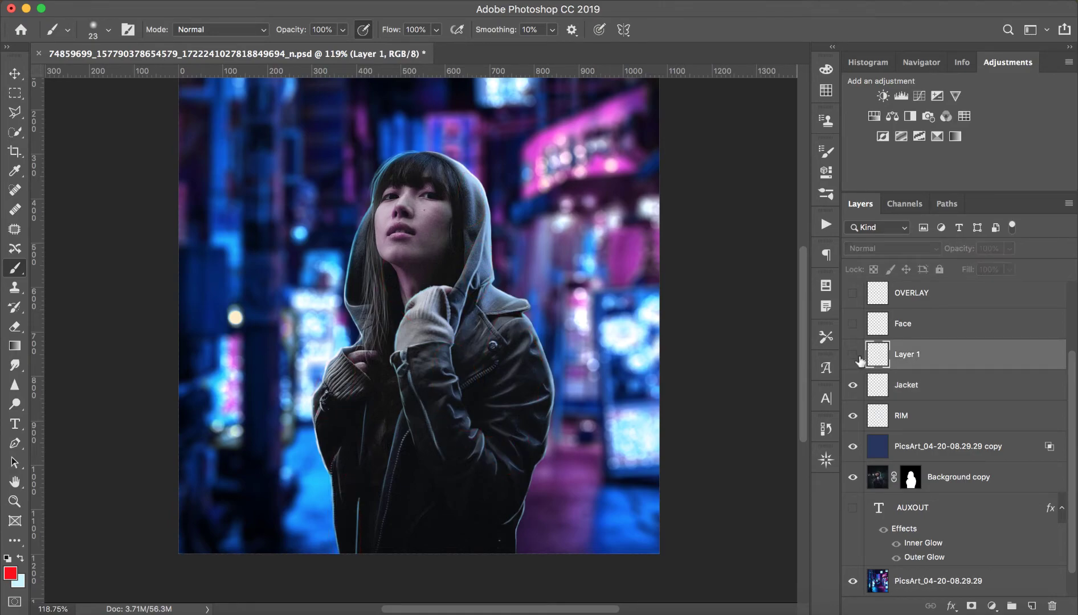
click(1052, 606)
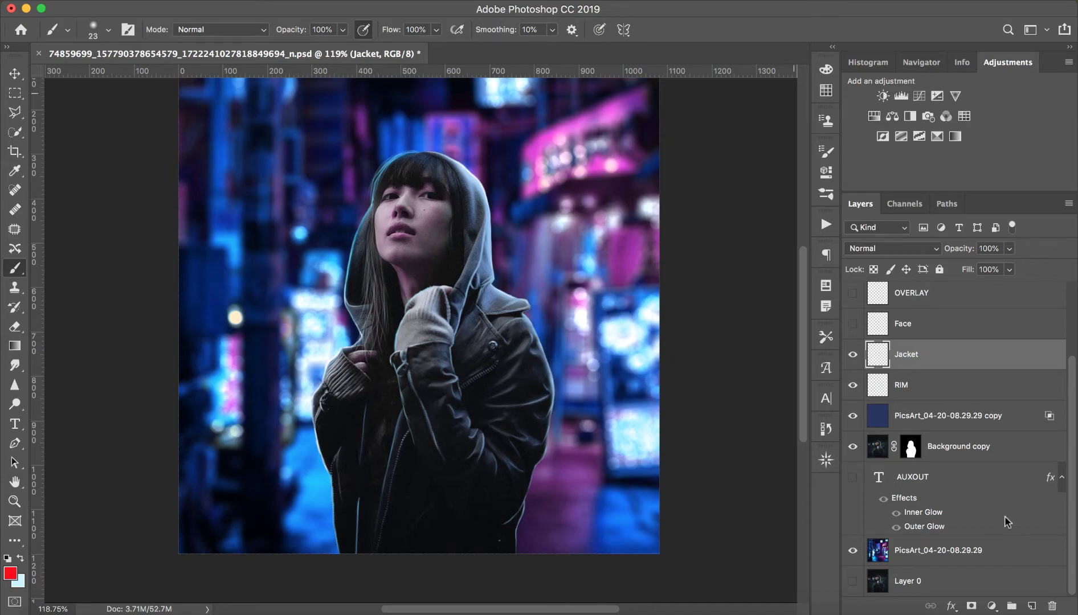
click(731, 3)
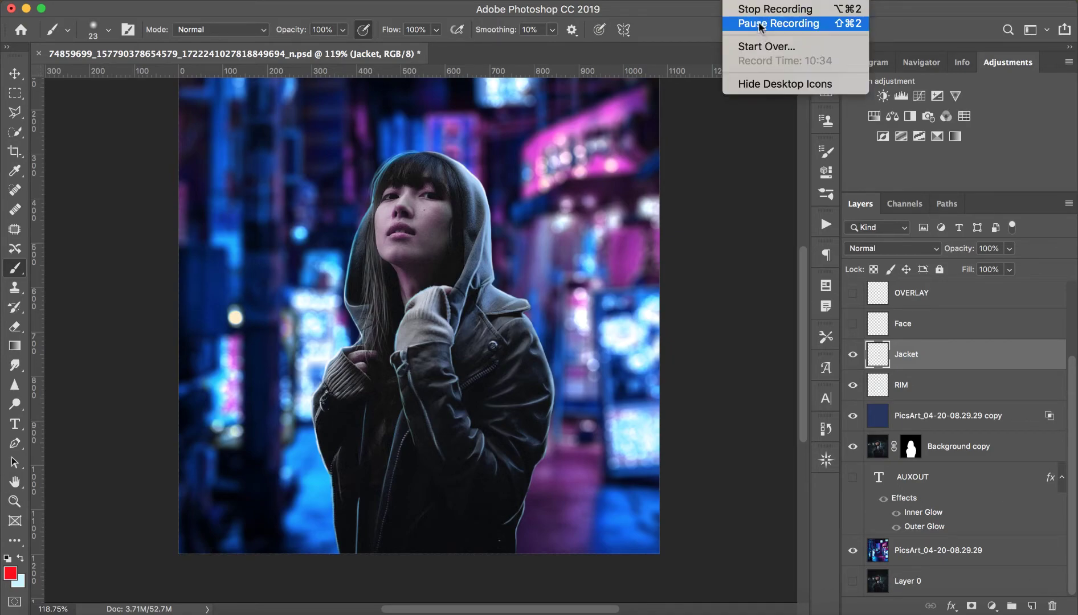
click(779, 23)
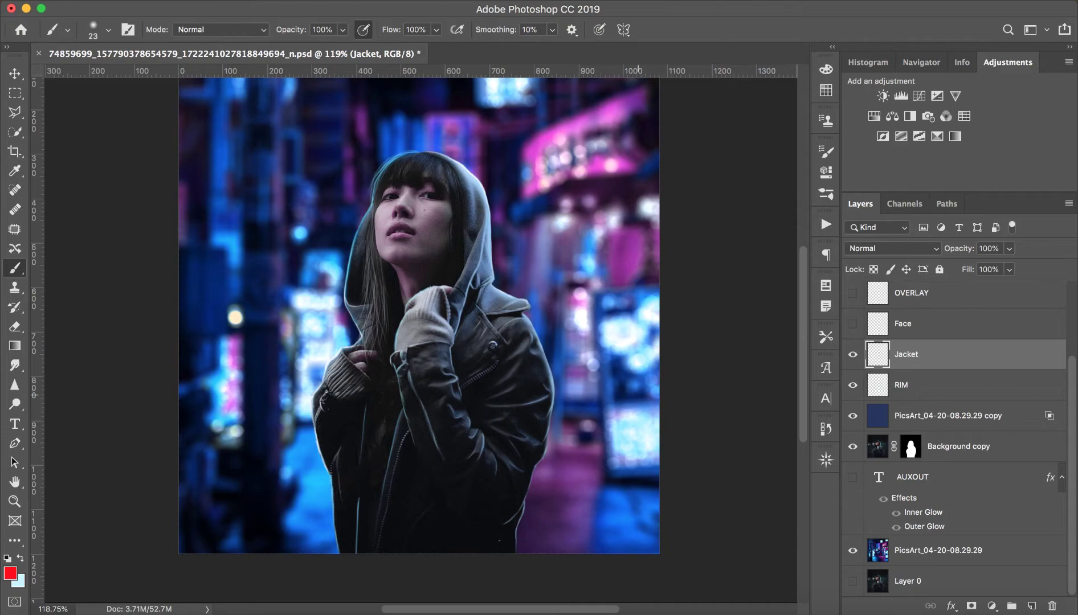
Step: Zoom in on the girl's face and add a new empty layer above Face
key(ctrl+r)
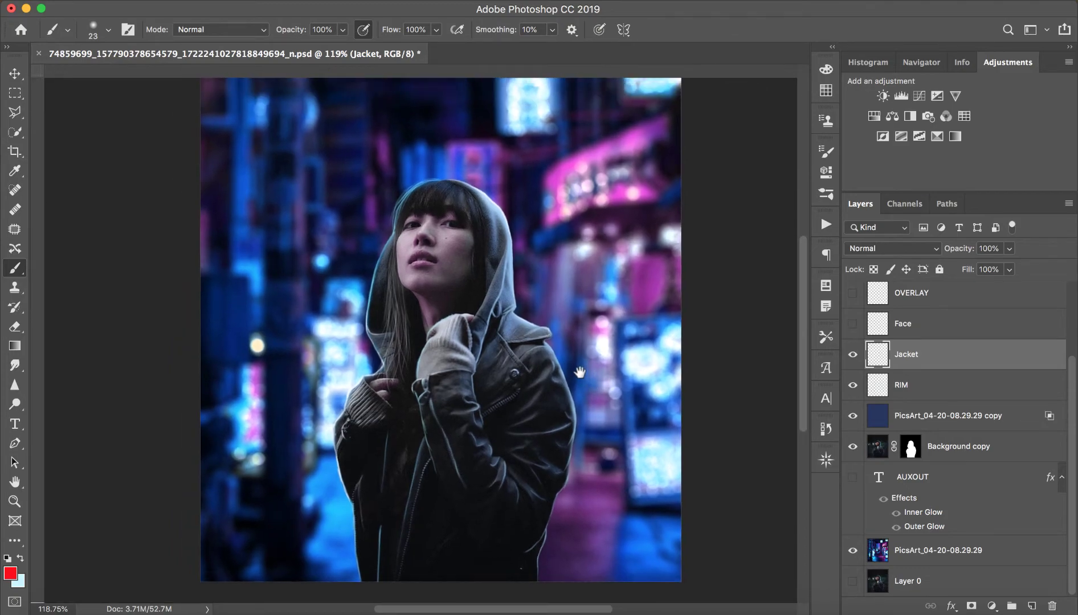
mouse_move(553, 343)
mouse_down()
mouse_move(548, 390)
mouse_move(528, 373)
mouse_up()
key(ctrl+r)
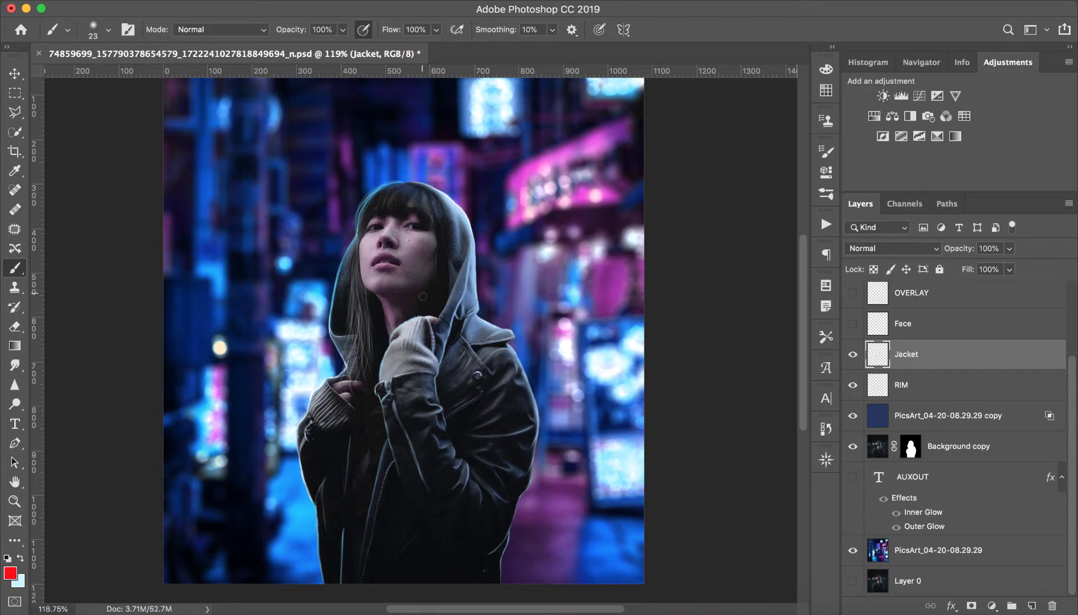
key(z)
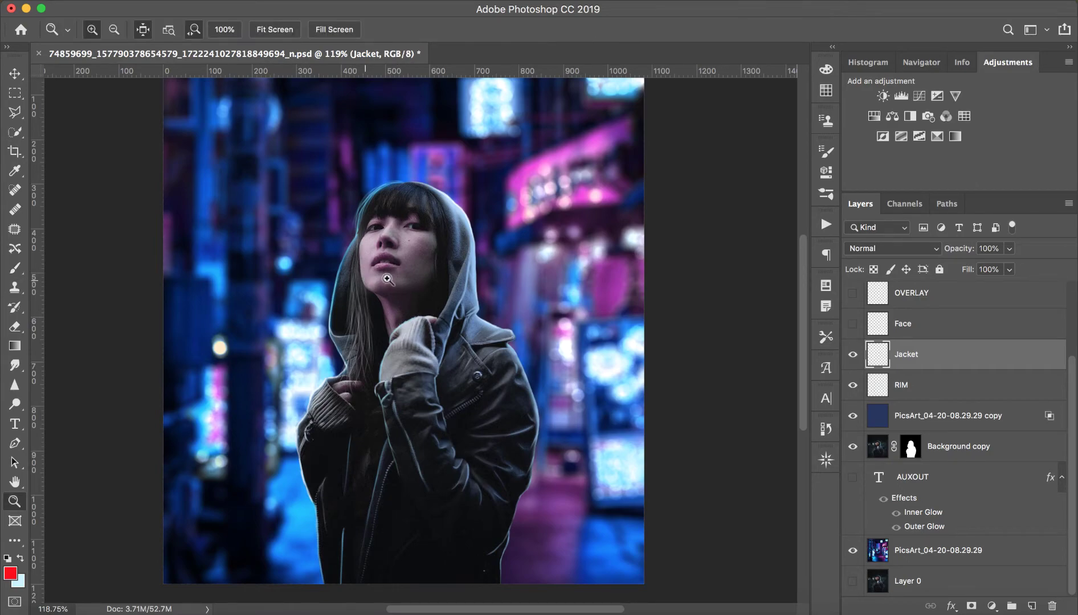
drag(388, 279, 428, 281)
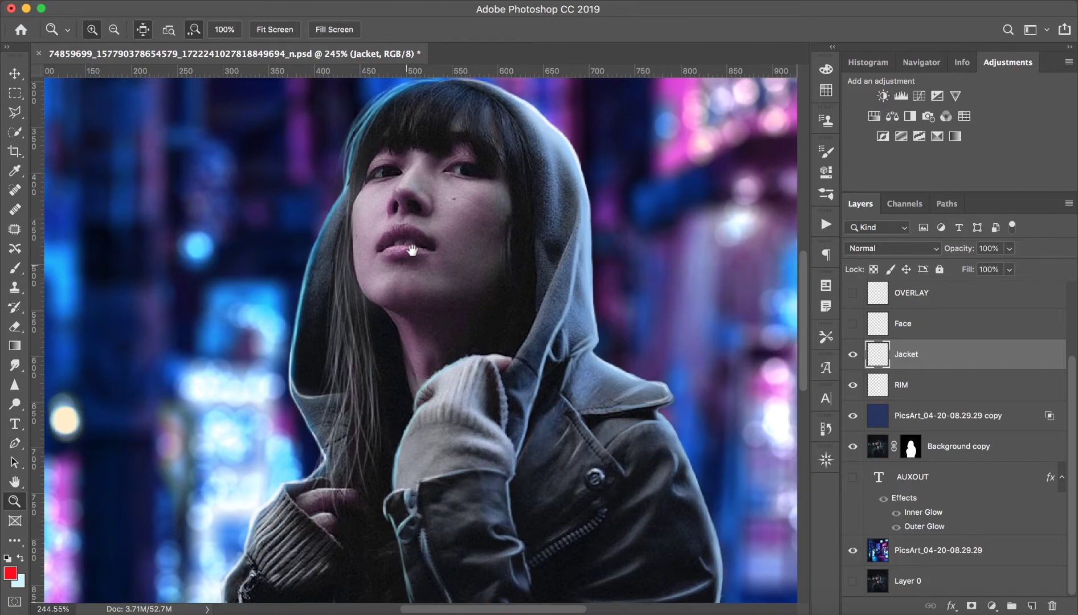
key(b)
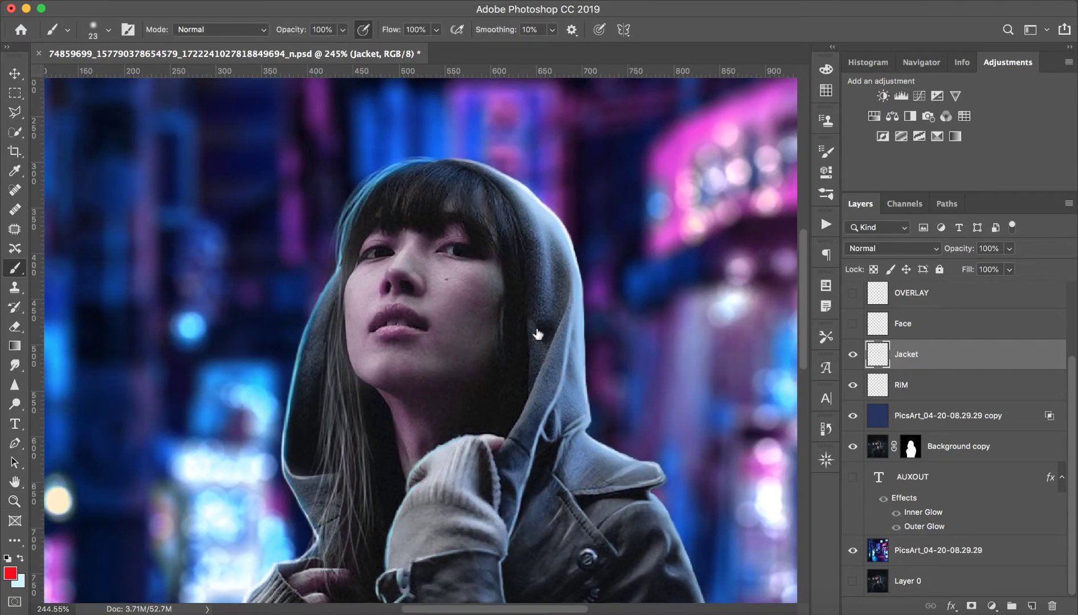
click(995, 323)
click(1032, 605)
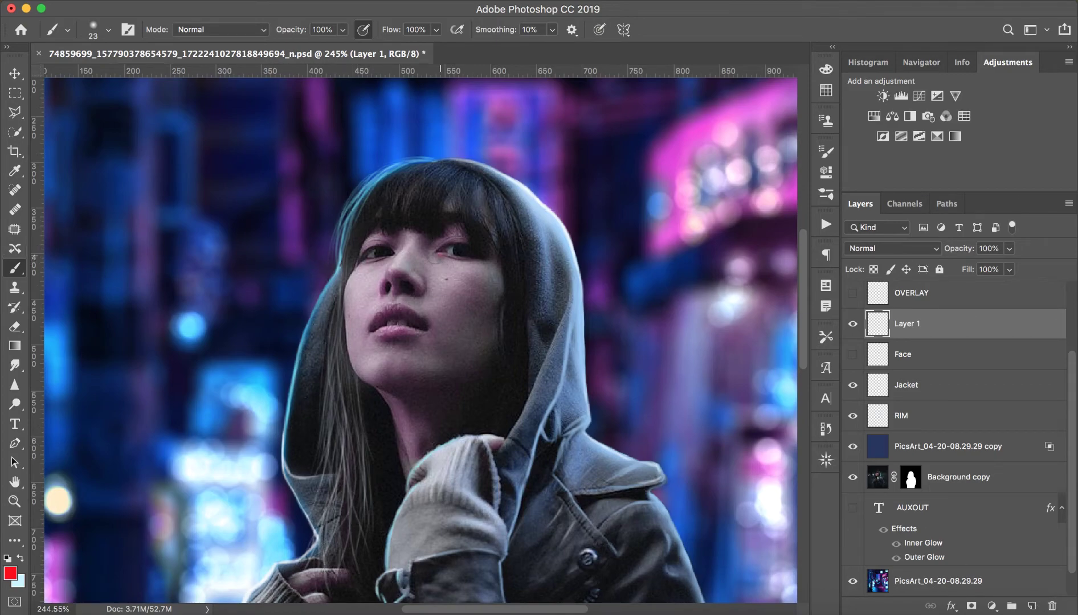
Step: Trace a red line up the side of the nose and circle the left nostril
drag(433, 256, 453, 272)
key(ctrl+z)
key(z)
drag(425, 266, 416, 278)
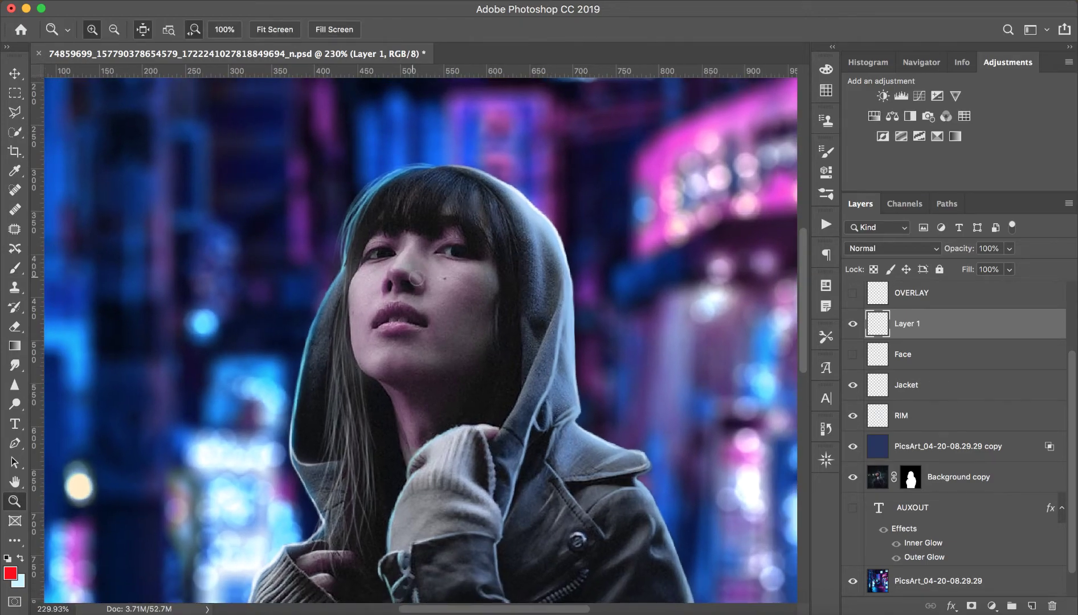
key(b)
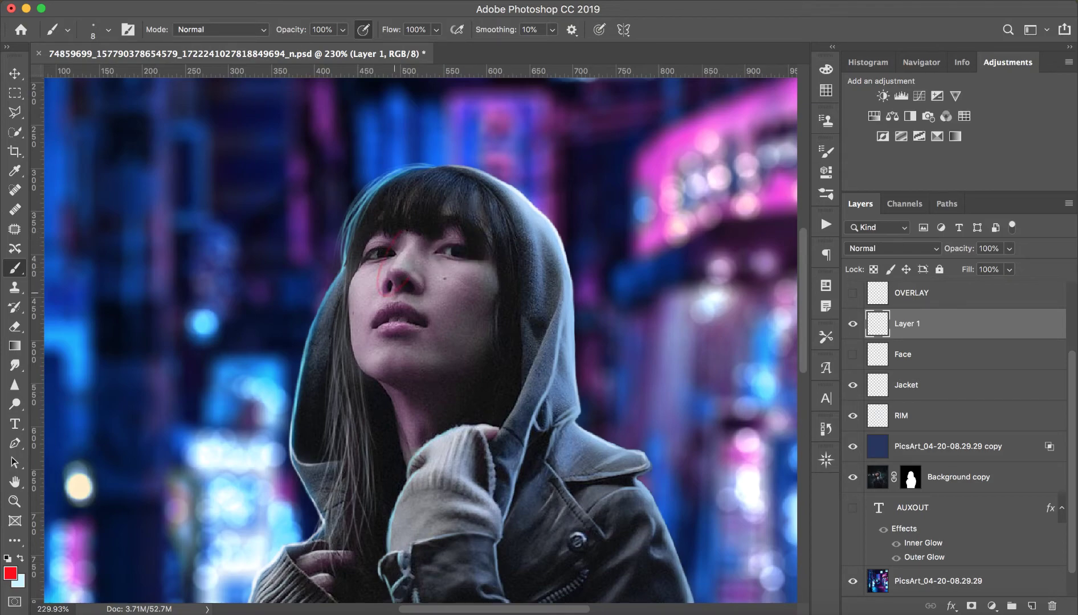
drag(405, 278, 401, 225)
drag(385, 272, 392, 284)
Step: Draw red arrows at the hood and face, loop the cheek and extend along the jawline
drag(582, 260, 674, 203)
mouse_move(608, 211)
mouse_down()
mouse_move(557, 268)
mouse_move(598, 275)
mouse_up()
mouse_move(201, 212)
mouse_down()
mouse_move(291, 250)
mouse_move(279, 262)
mouse_up()
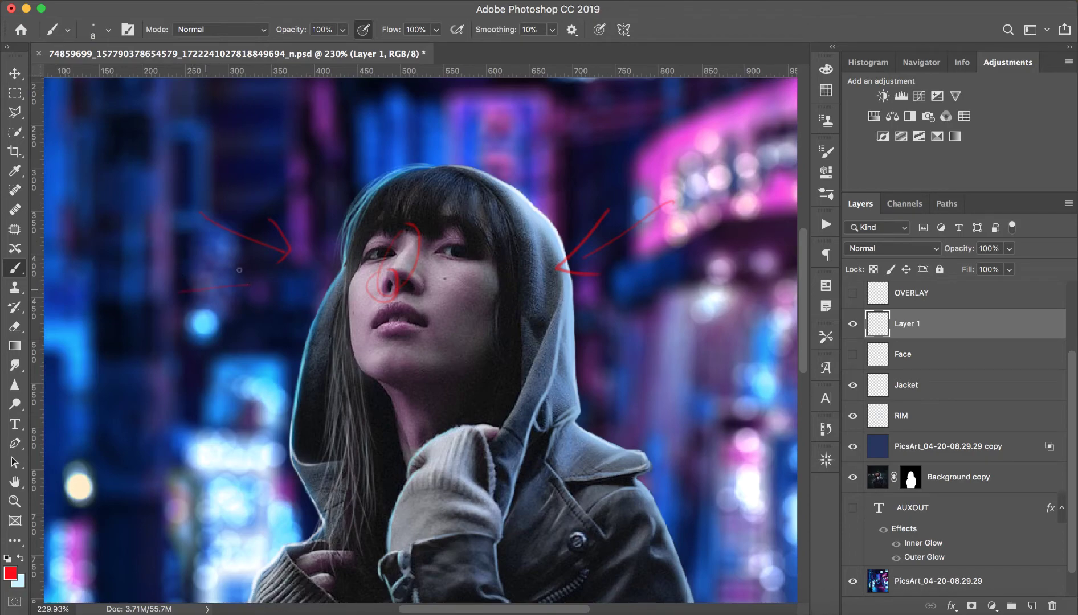
drag(242, 277, 249, 298)
mouse_move(349, 333)
mouse_down()
mouse_move(367, 296)
mouse_move(354, 259)
mouse_move(343, 329)
mouse_up()
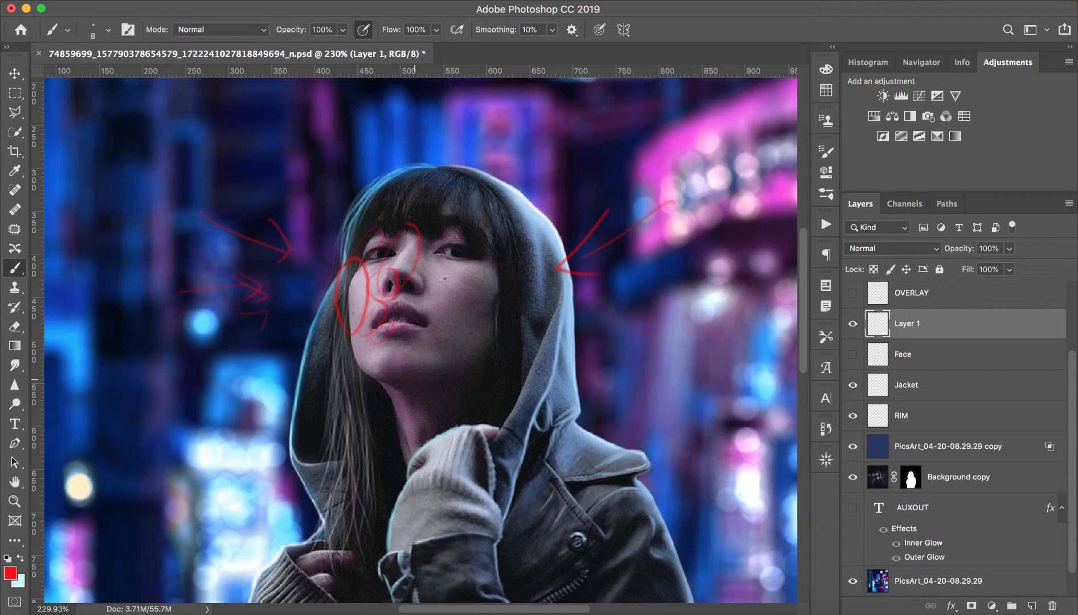
mouse_move(363, 389)
mouse_down()
mouse_move(411, 395)
mouse_move(410, 462)
mouse_move(424, 447)
mouse_up()
Step: Hide the red guide marks and compare the Face layer on and off, leaving it on
click(853, 323)
click(853, 355)
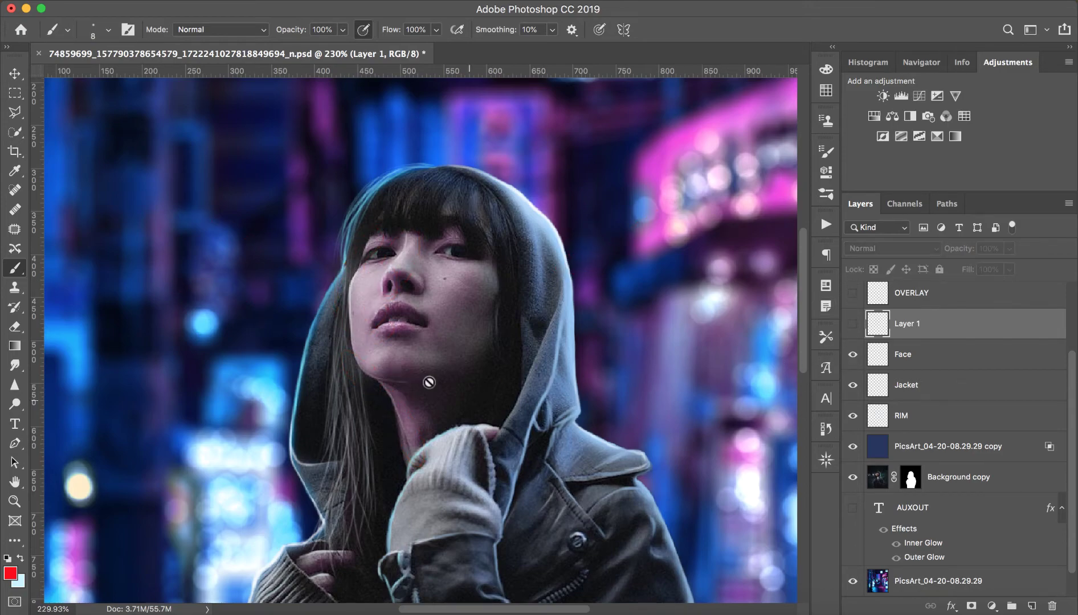
click(853, 356)
double_click(853, 355)
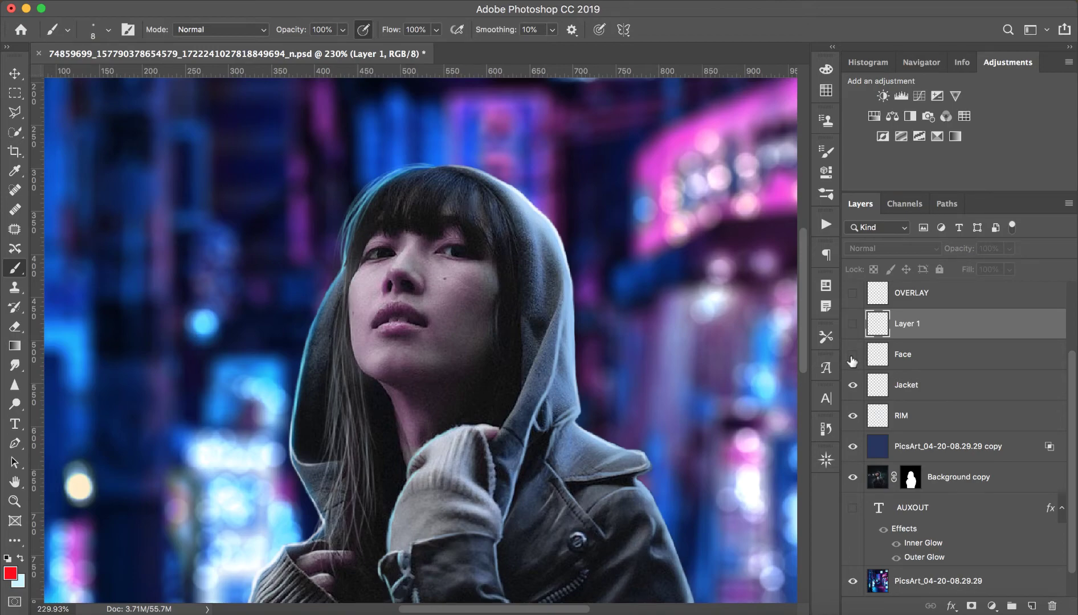
click(853, 355)
click(852, 356)
double_click(850, 359)
click(850, 359)
click(849, 360)
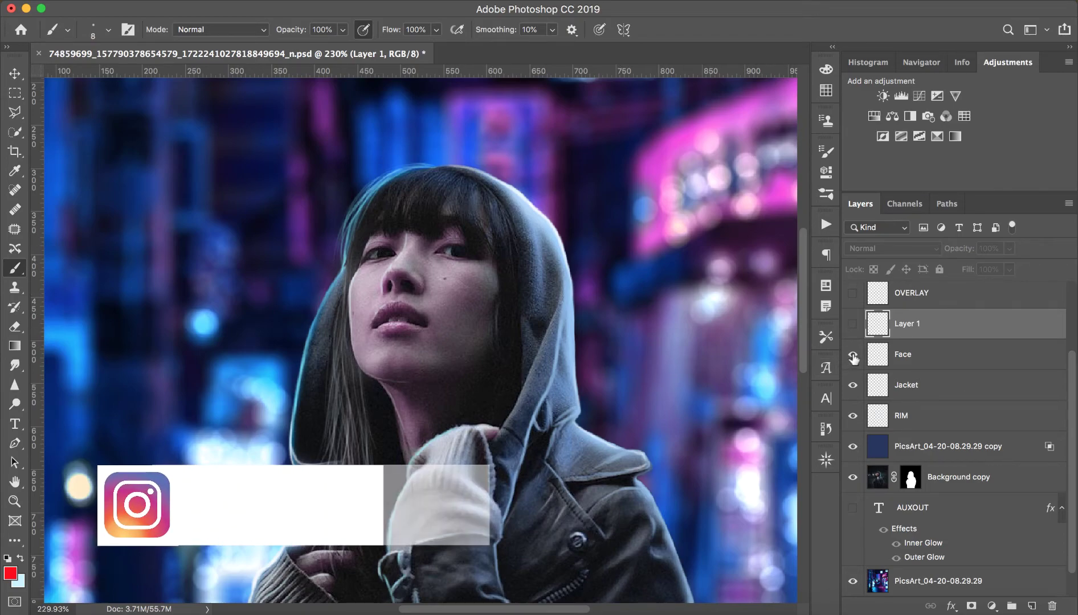
click(853, 356)
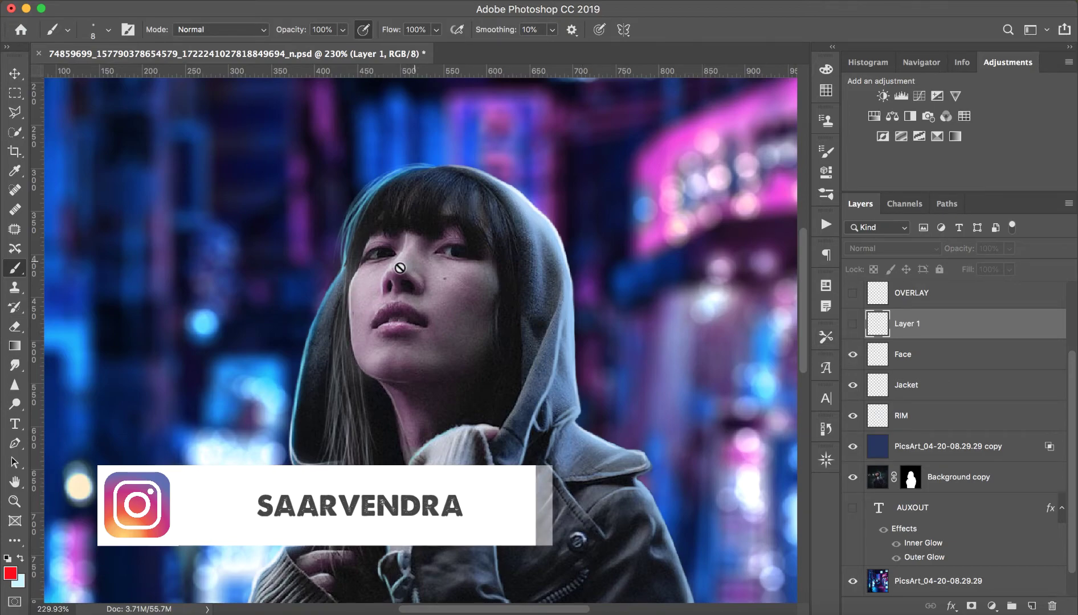
Step: Zoom out to view the whole composite and show the rulers
key(z)
mouse_move(448, 317)
mouse_down()
mouse_move(385, 336)
mouse_move(433, 337)
mouse_up()
drag(479, 413, 444, 413)
key(b)
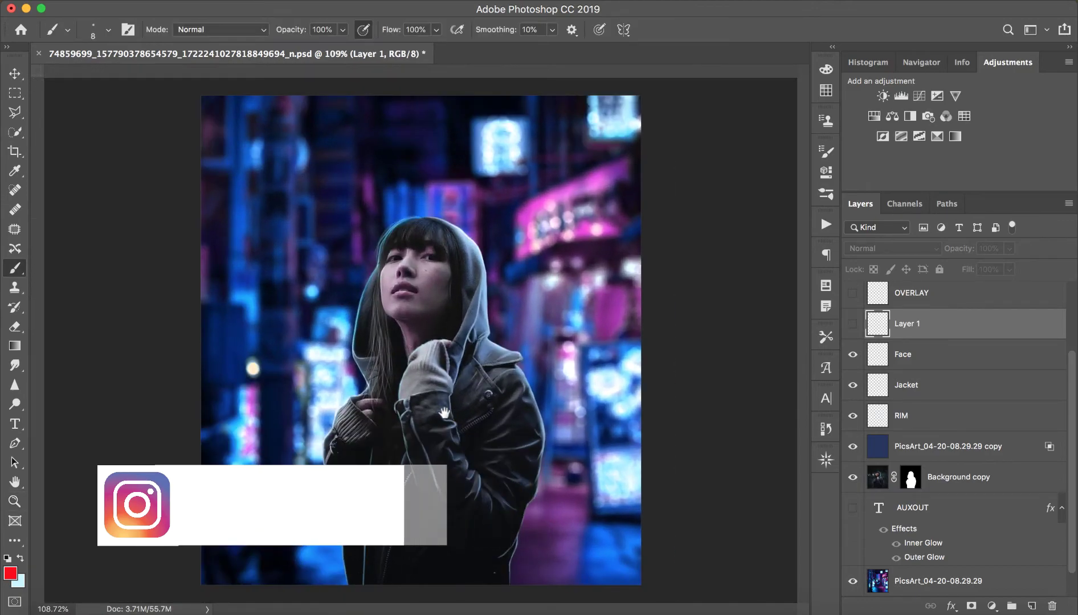
key(super+r)
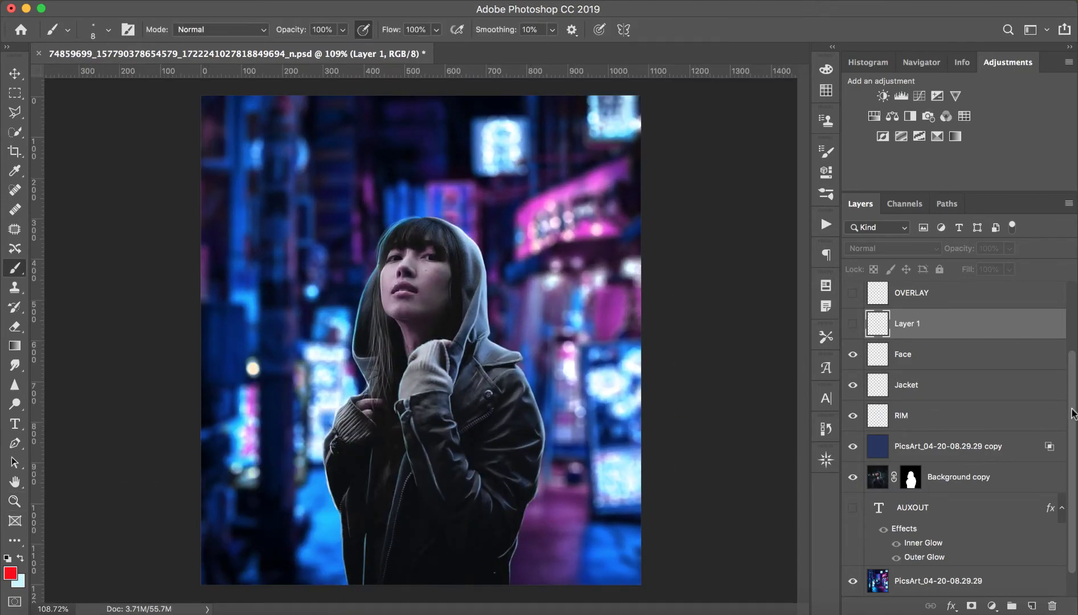
drag(1071, 414, 1072, 334)
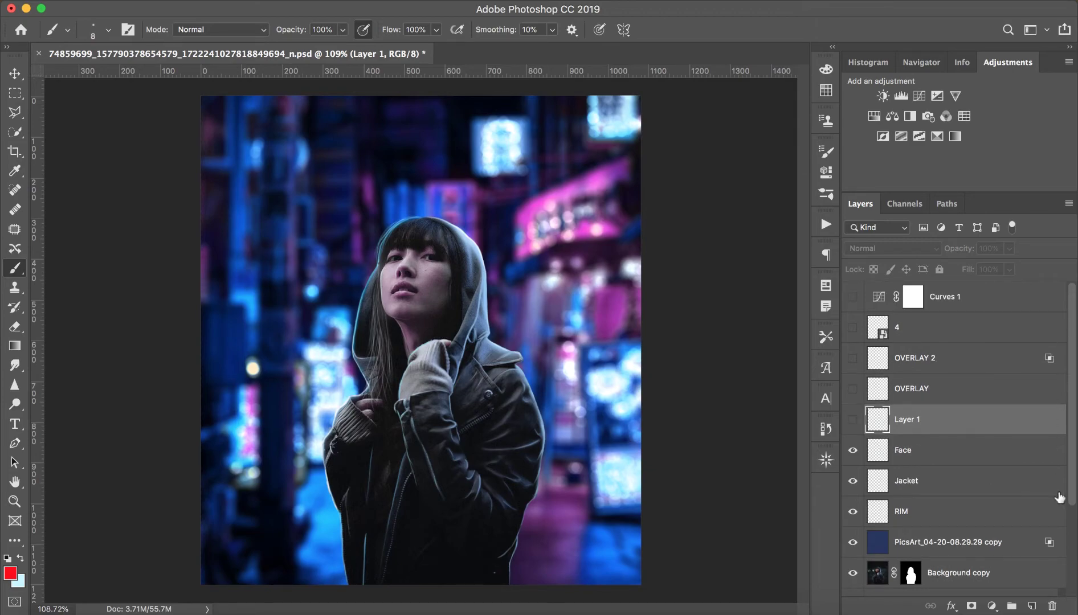
Step: Delete the empty Layer 1, select OVERLAY and toggle it to compare the jacket
click(1052, 607)
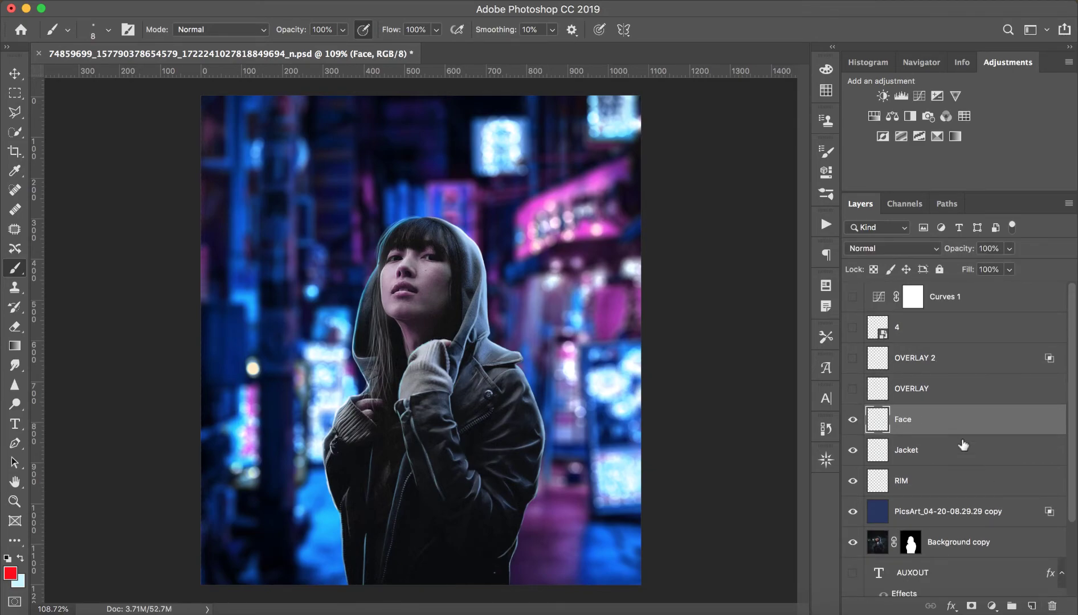
click(927, 381)
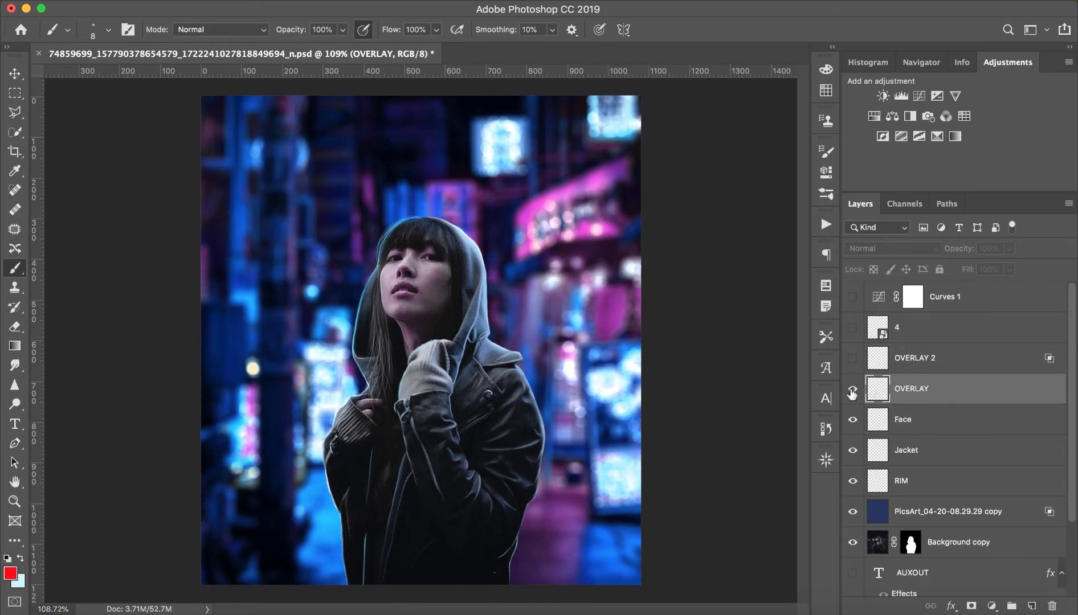
click(853, 393)
click(855, 392)
click(853, 393)
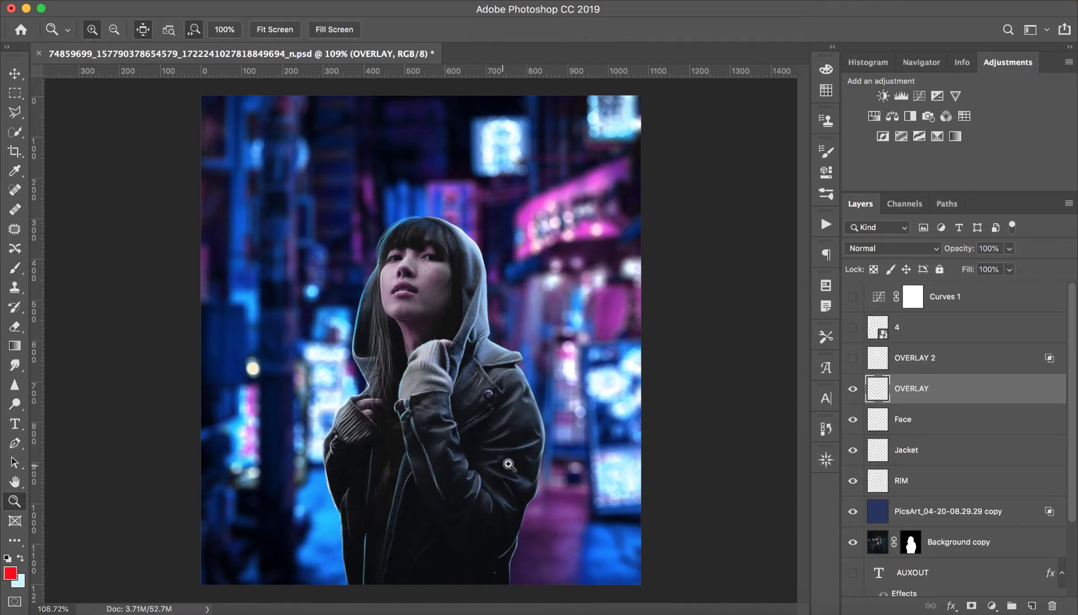
key(z)
mouse_move(530, 466)
mouse_down()
mouse_move(547, 476)
mouse_move(539, 357)
mouse_up()
key(b)
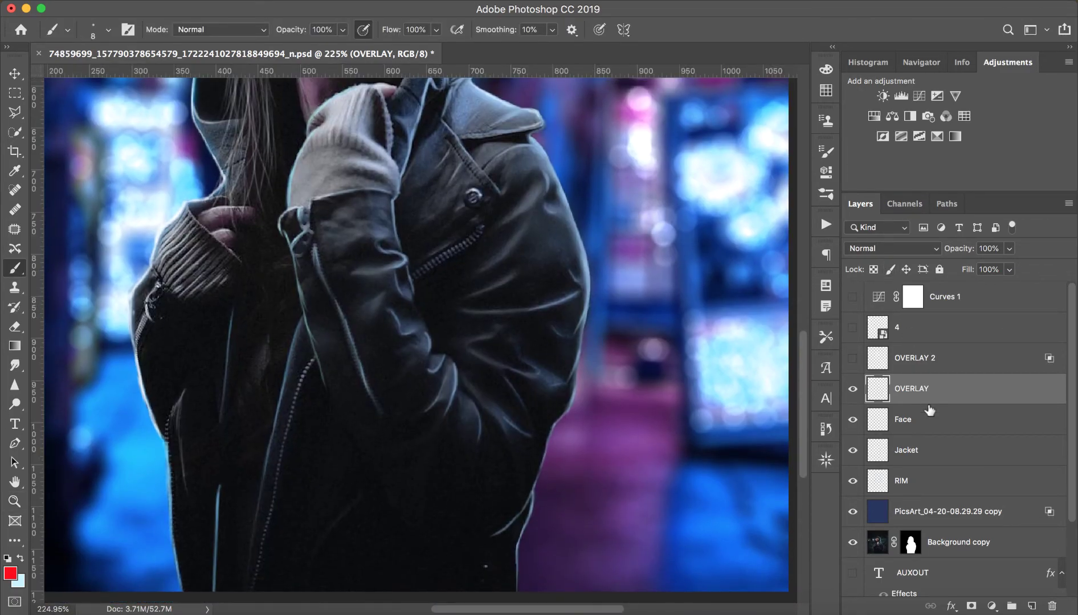
click(853, 393)
Step: Choose a different Soft Round brush preset and enlarge the brush to 113 px
click(108, 30)
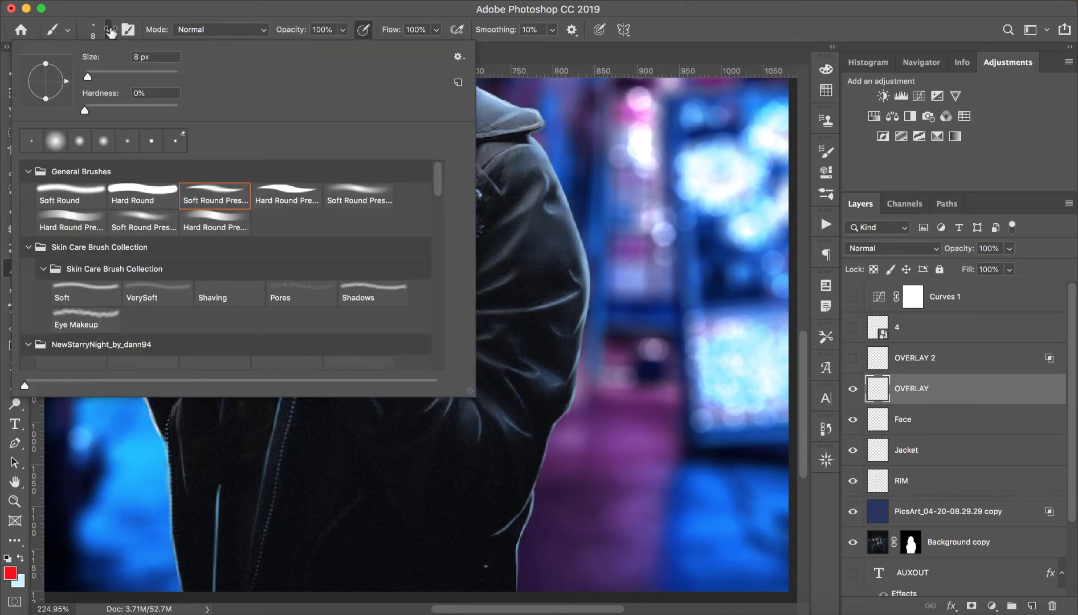
click(371, 201)
click(357, 12)
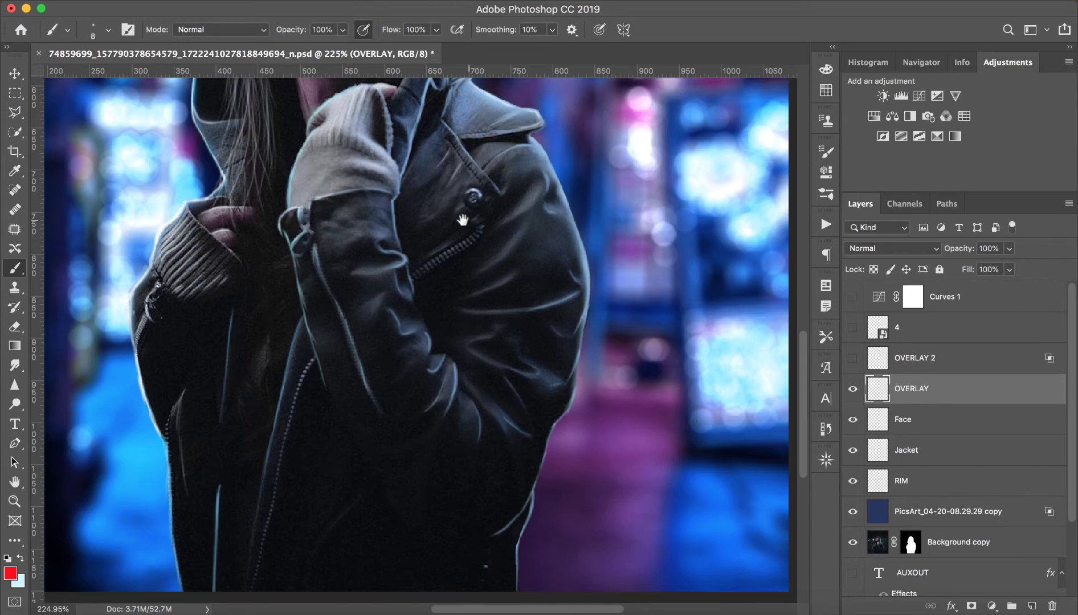
key(super+r)
drag(464, 219, 467, 275)
key(super+r)
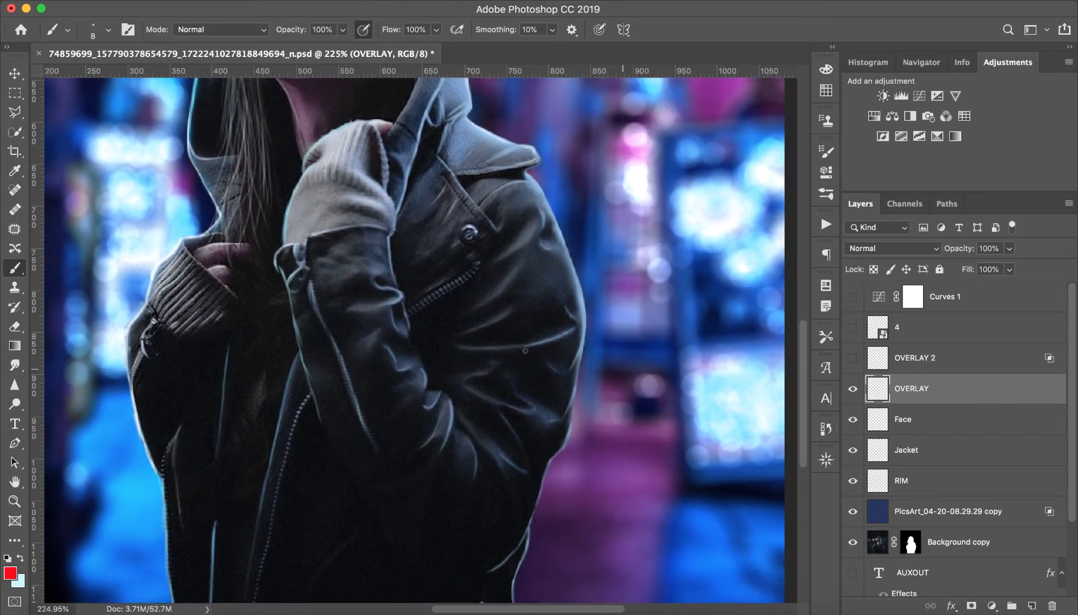
drag(423, 312, 462, 312)
Step: Try soft red and then light-blue glows on the sleeve, undoing both
drag(539, 299, 516, 341)
drag(473, 421, 491, 439)
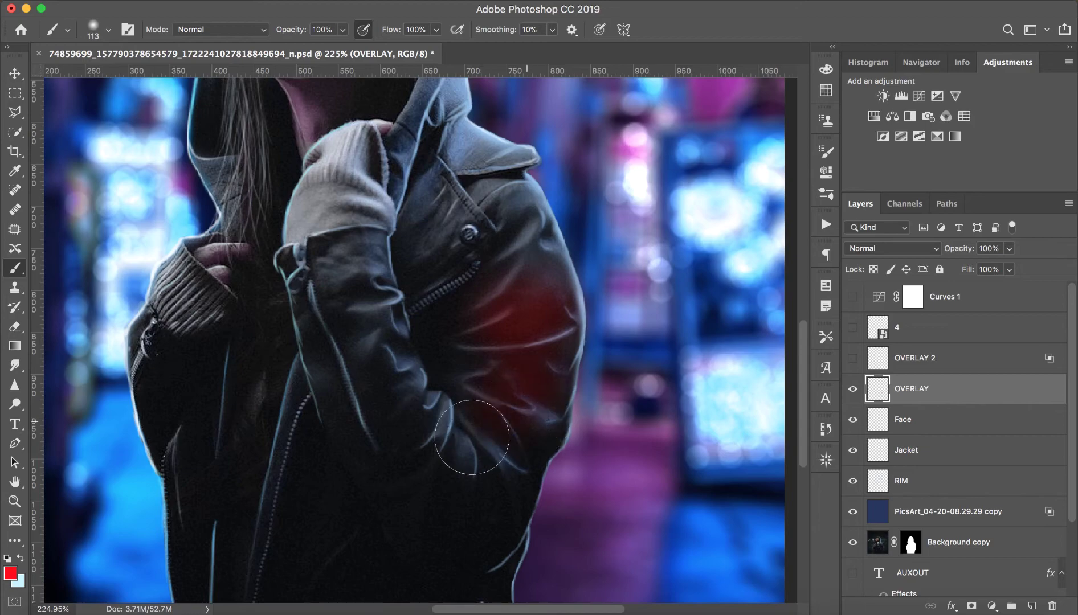
key(super+z)
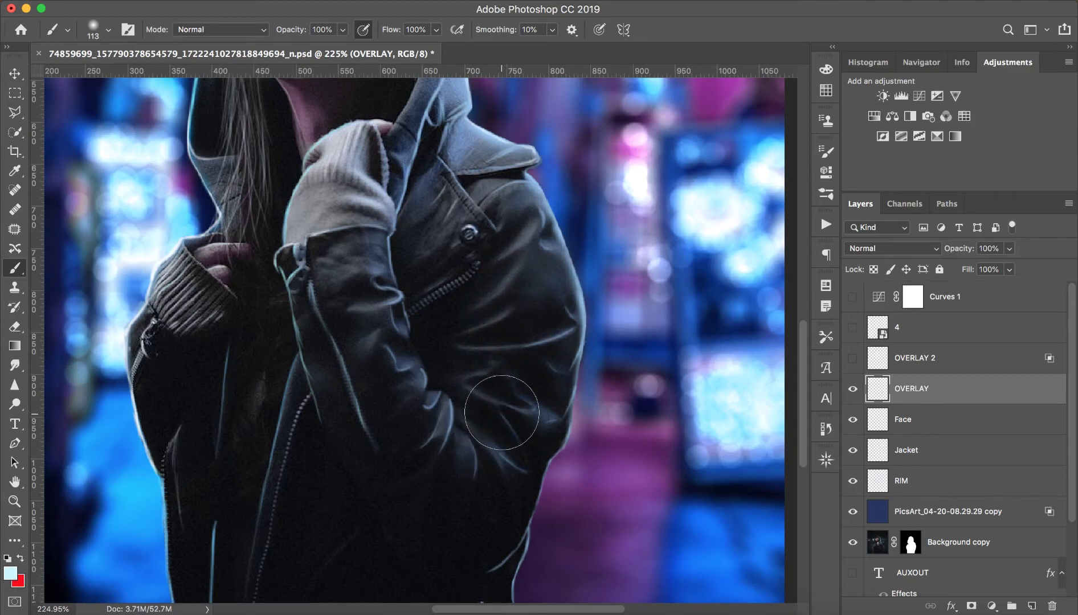
key(x)
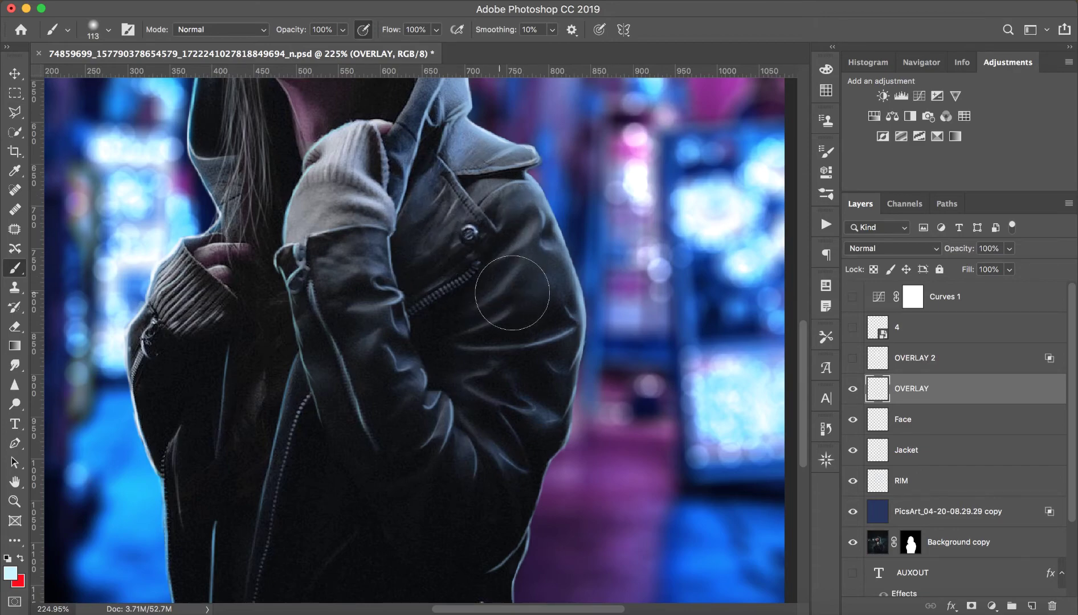
drag(504, 324, 440, 473)
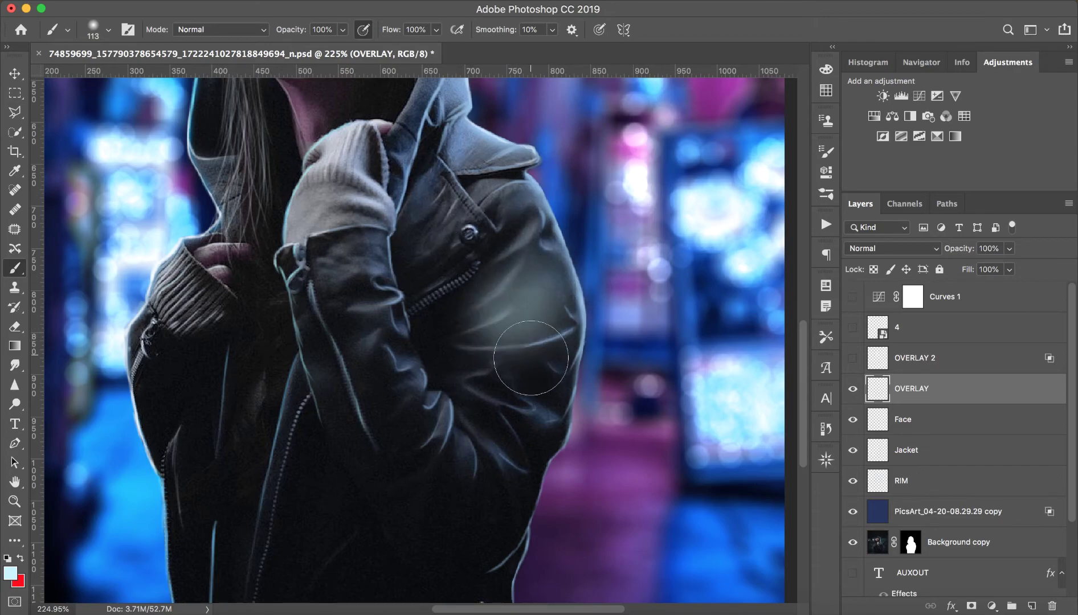
key(ctrl+z)
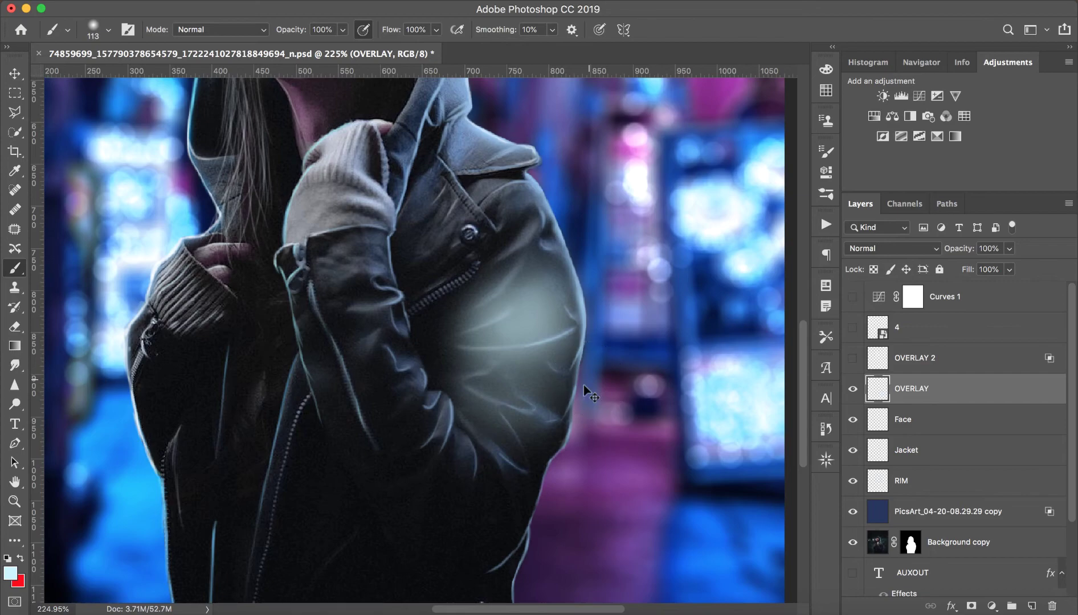
key(ctrl+z)
key(ctrl+z)
key(ctrl+z)
key(ctrl+z)
key(ctrl+z)
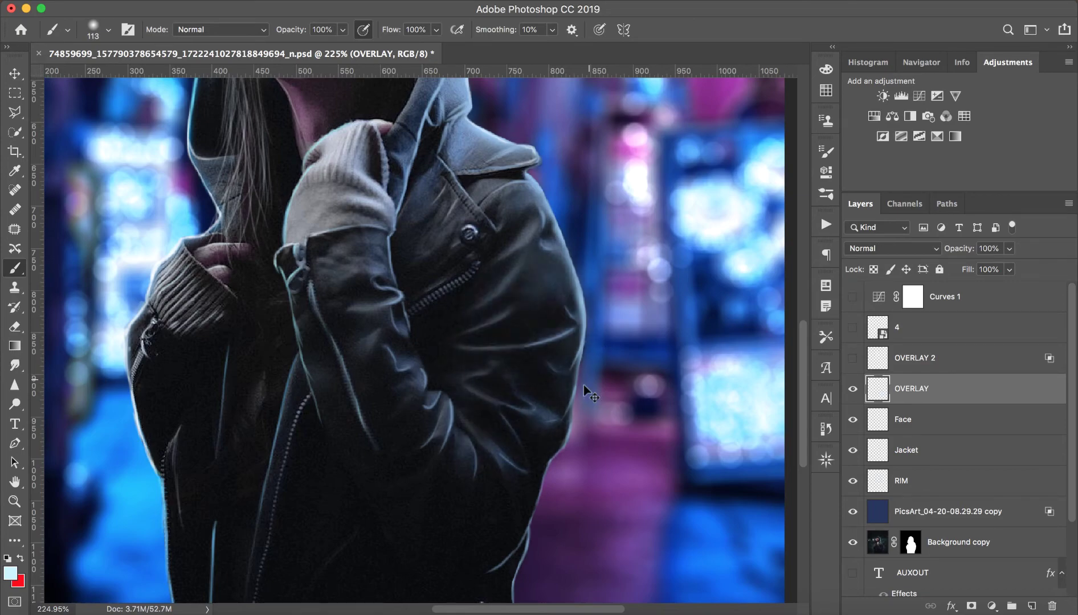
Step: Enable airbrush build-up, keep OVERLAY active and shrink the brush to 32 px
click(457, 30)
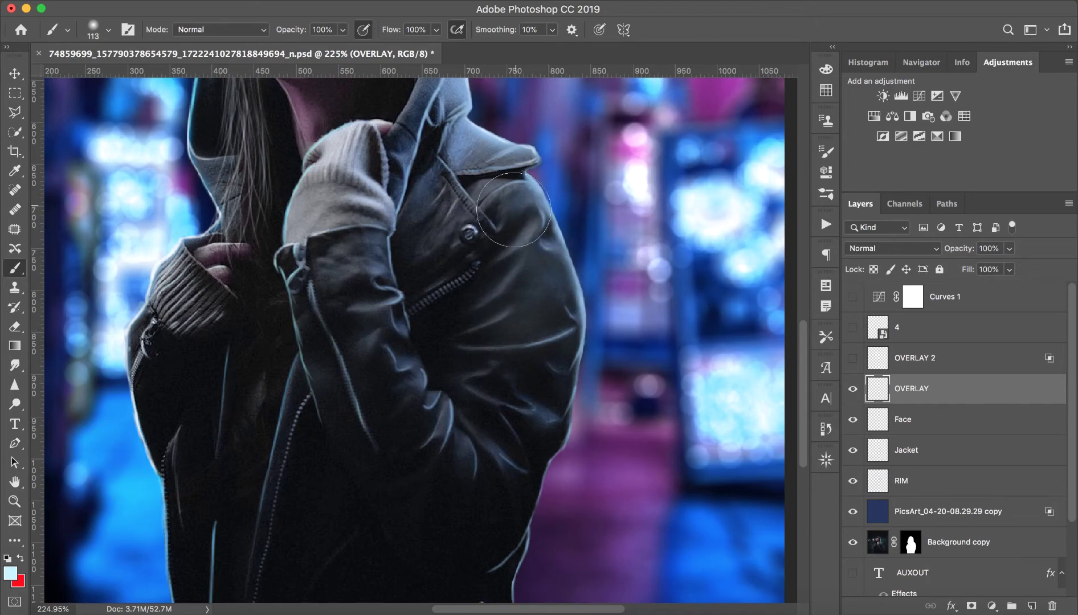
key(ctrl+shift+alt+n)
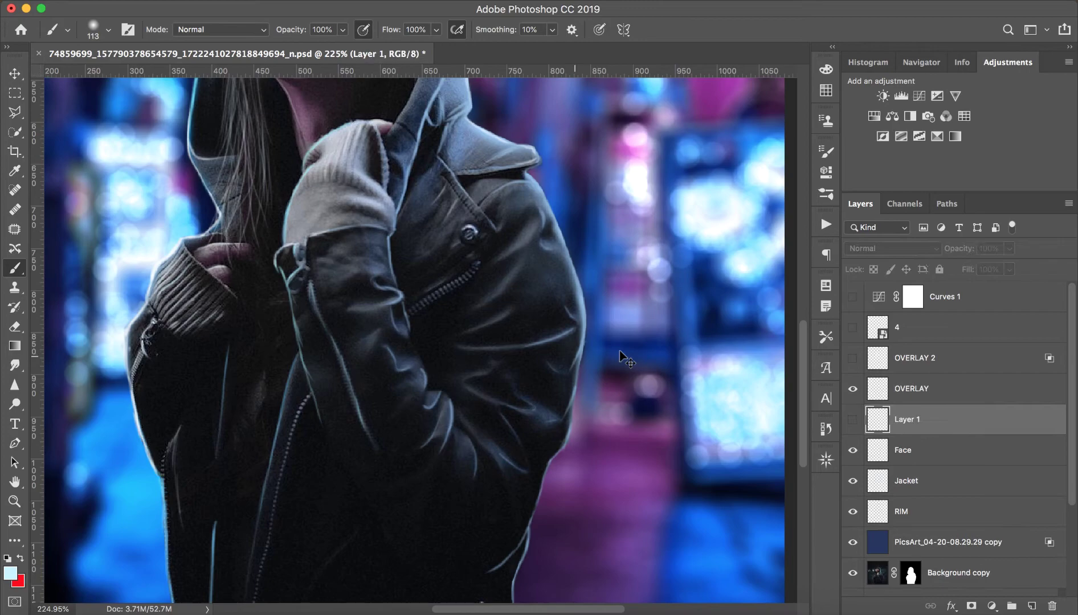
key(ctrl+z)
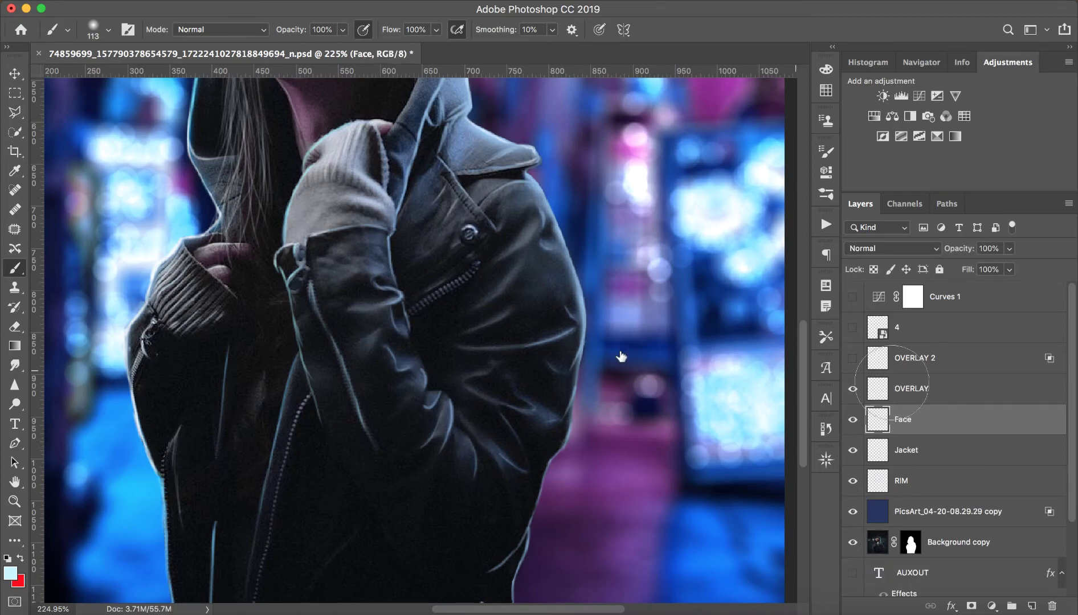
click(989, 387)
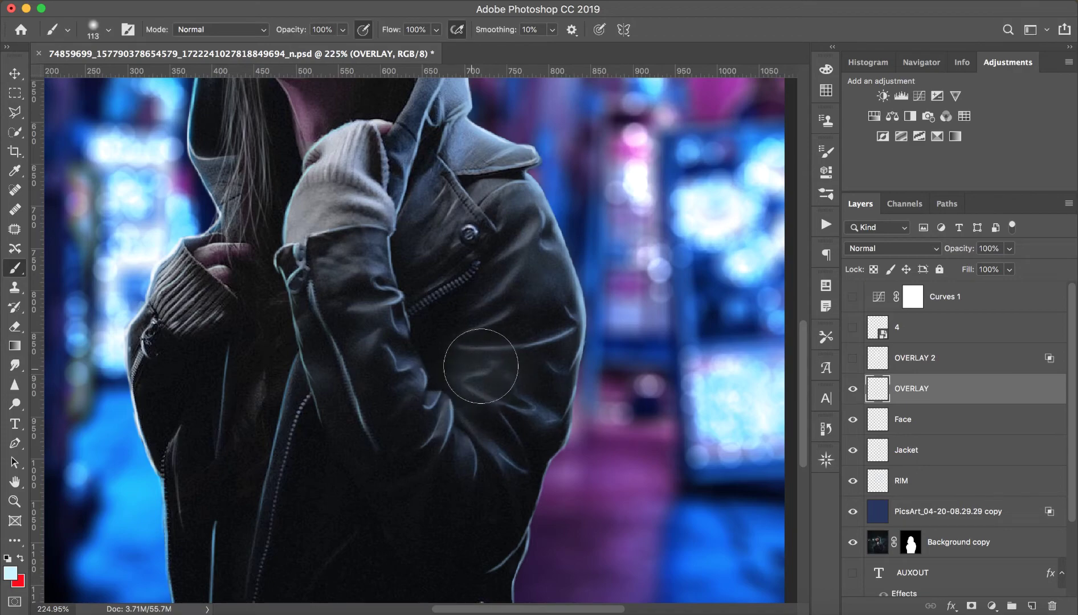
ctrl+alt+drag(501, 365, 441, 369)
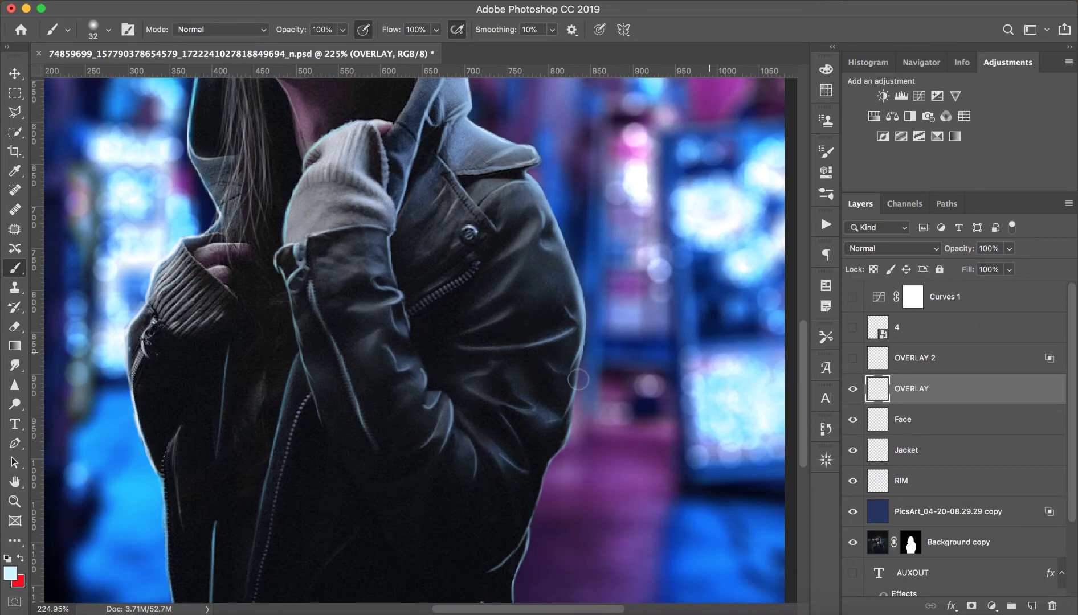
Step: Toggle OVERLAY on and off to compare the jacket glow, with the face in view
click(855, 390)
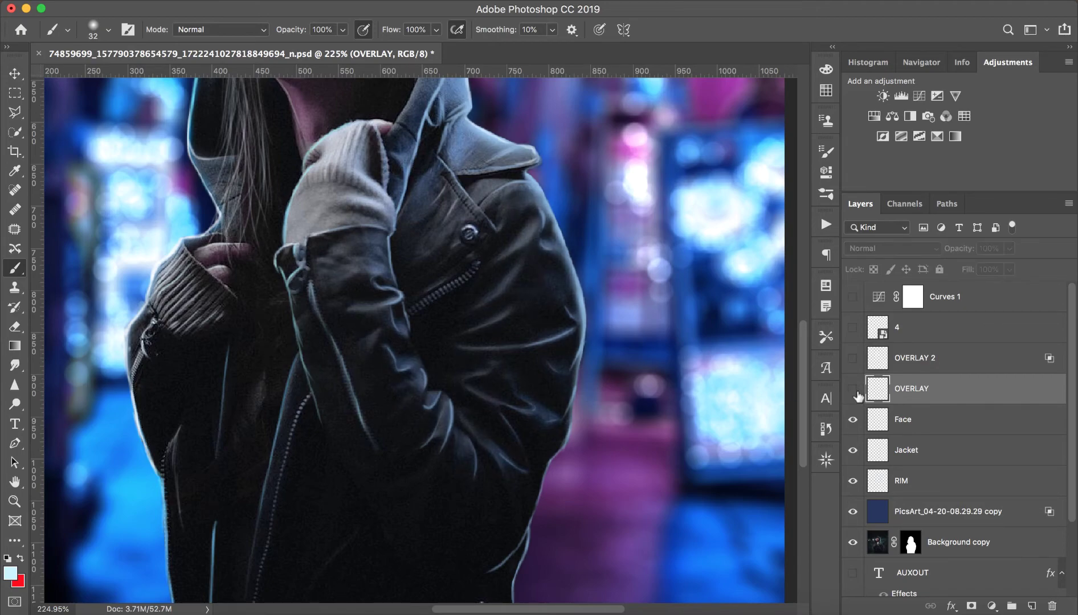
click(855, 399)
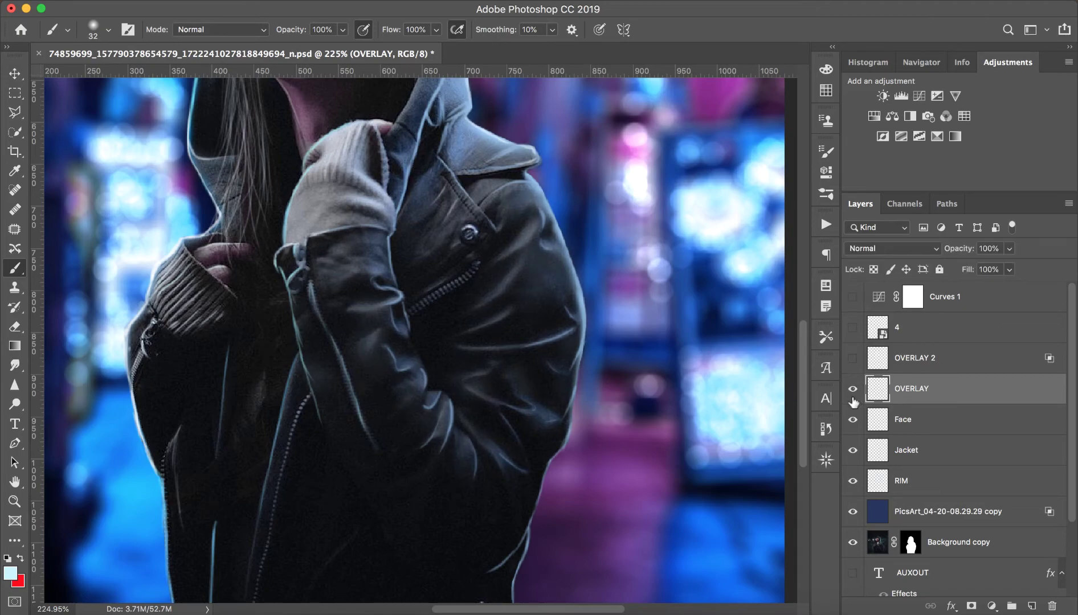
click(855, 404)
click(857, 405)
click(856, 404)
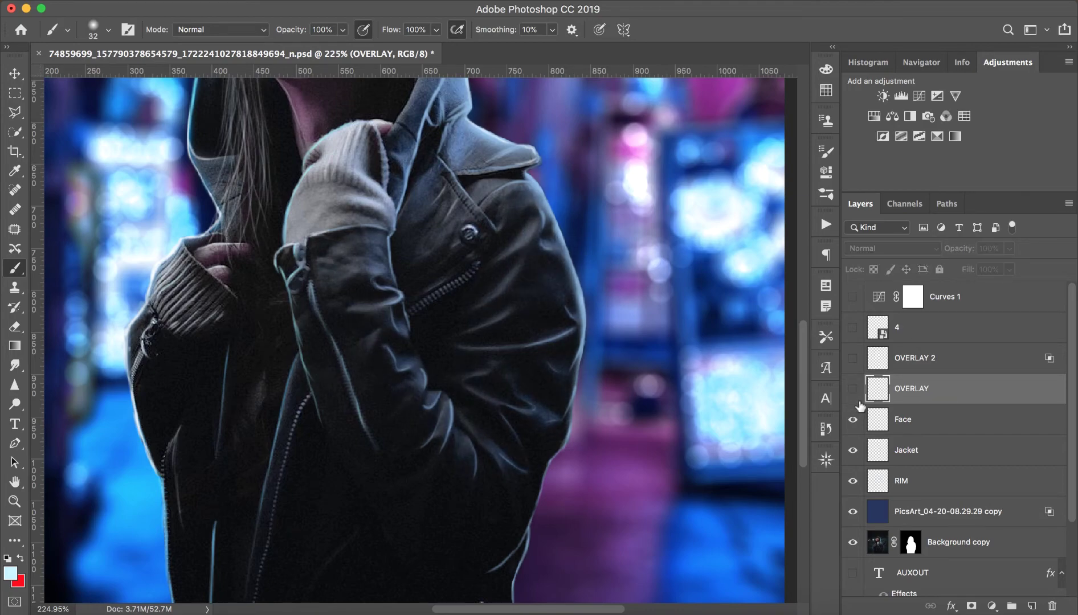
click(853, 399)
click(856, 398)
click(857, 399)
drag(615, 327, 596, 424)
key(ctrl+r)
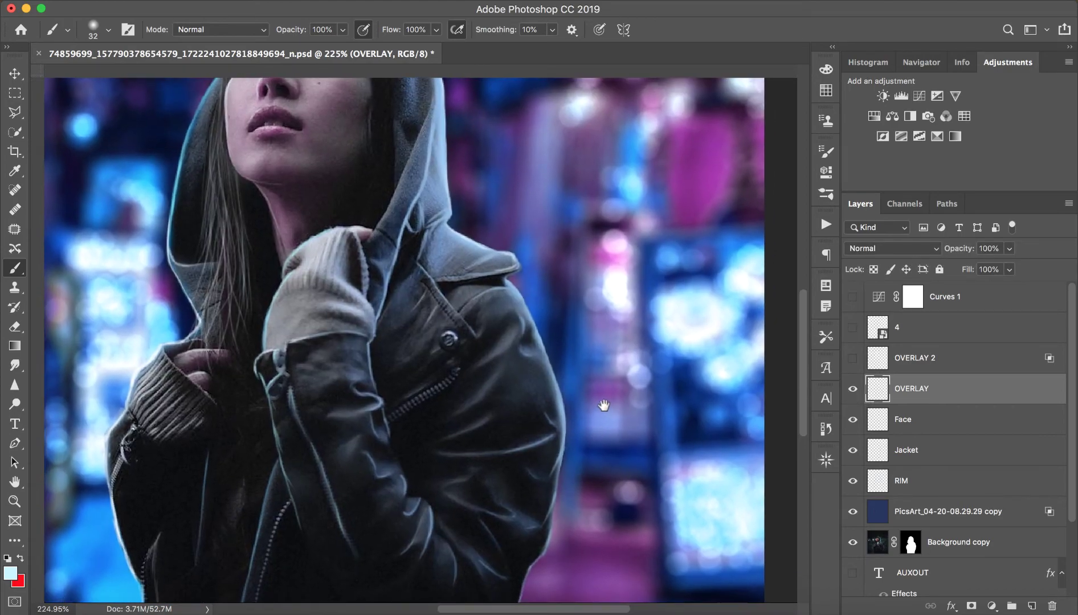
click(852, 394)
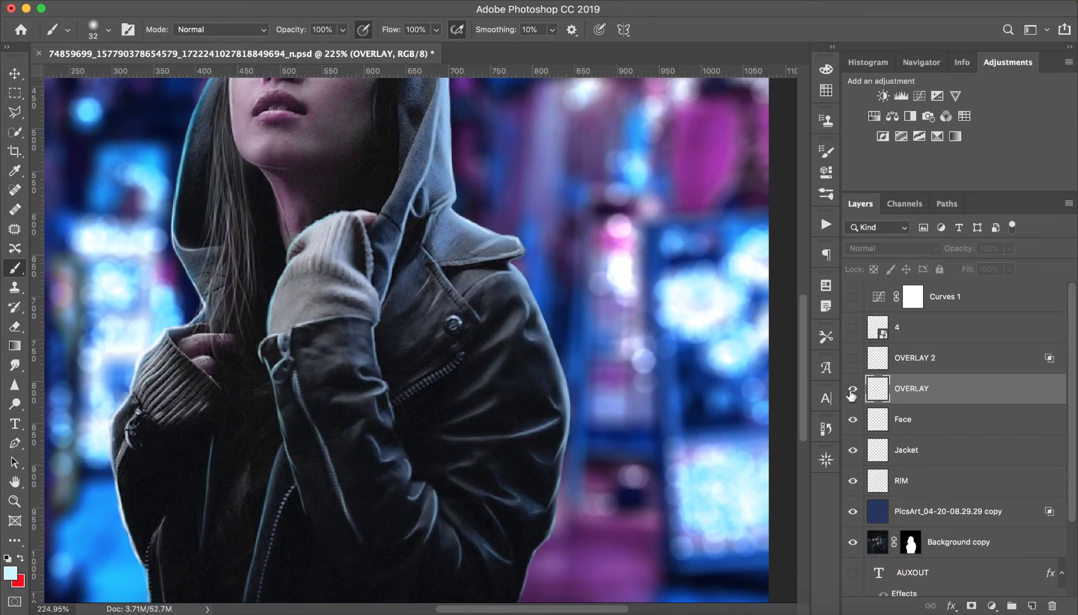
click(852, 391)
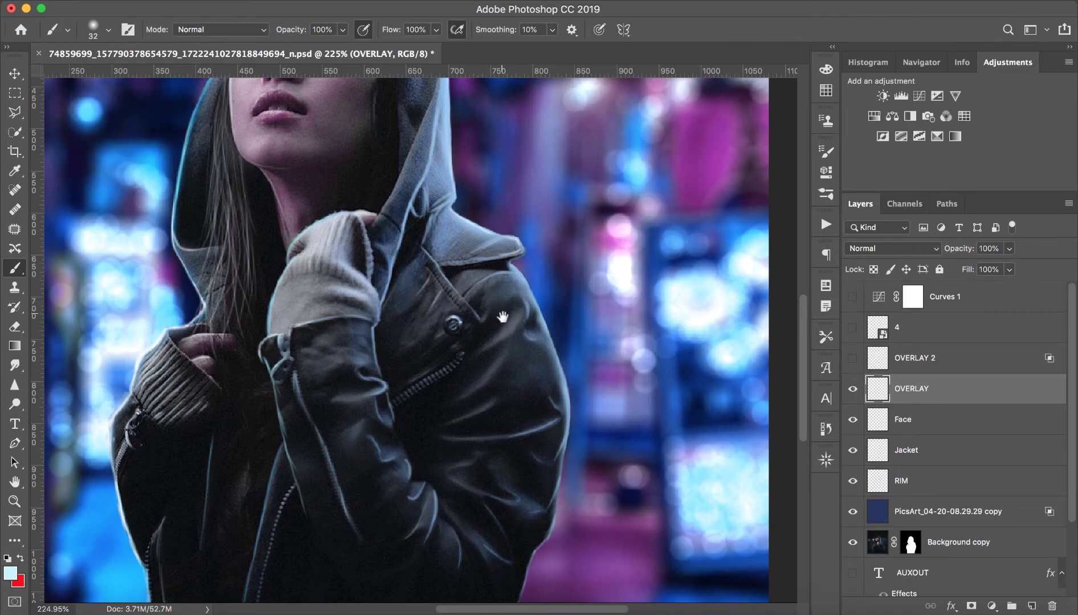
Step: Switch on the OVERLAY 2 lighting layer and zoom in close on the girl's face
drag(575, 367, 623, 386)
key(z)
mouse_move(627, 338)
mouse_down()
mouse_move(567, 338)
mouse_move(453, 384)
mouse_up()
key(b)
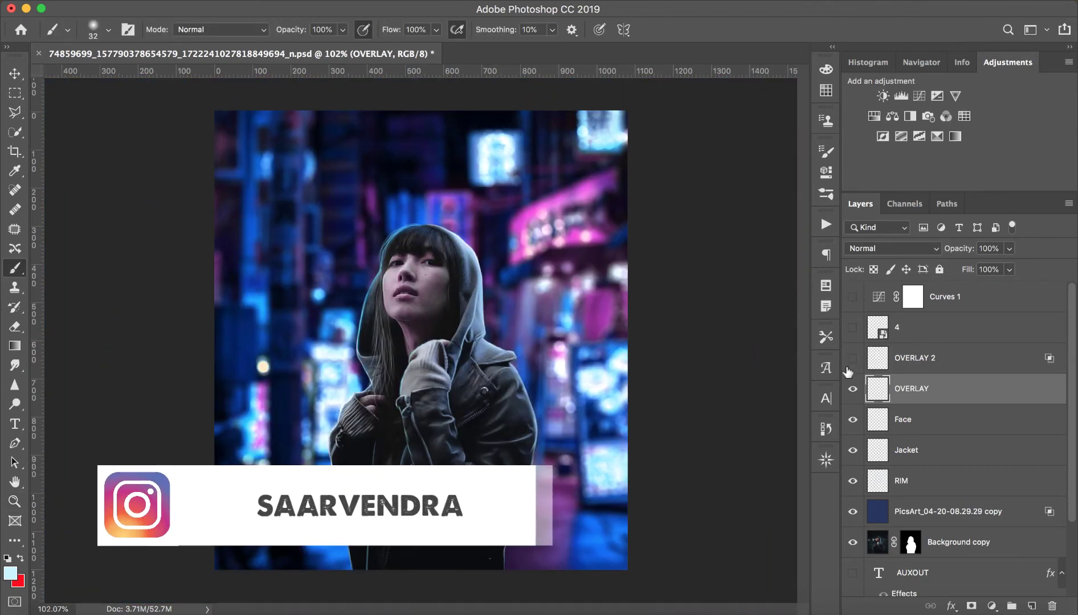
click(852, 358)
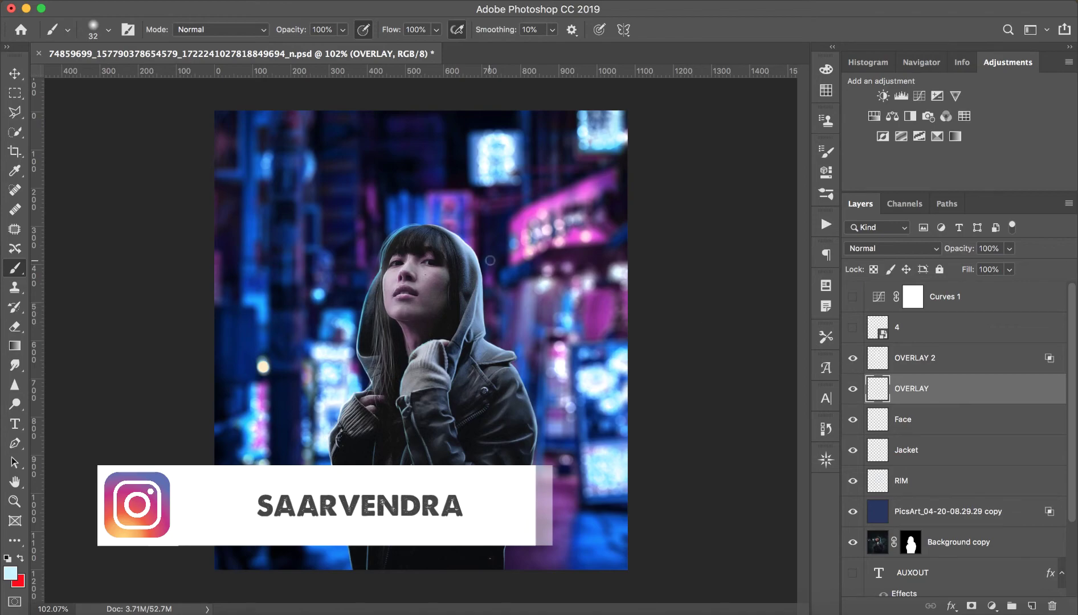
key(z)
drag(380, 277, 458, 281)
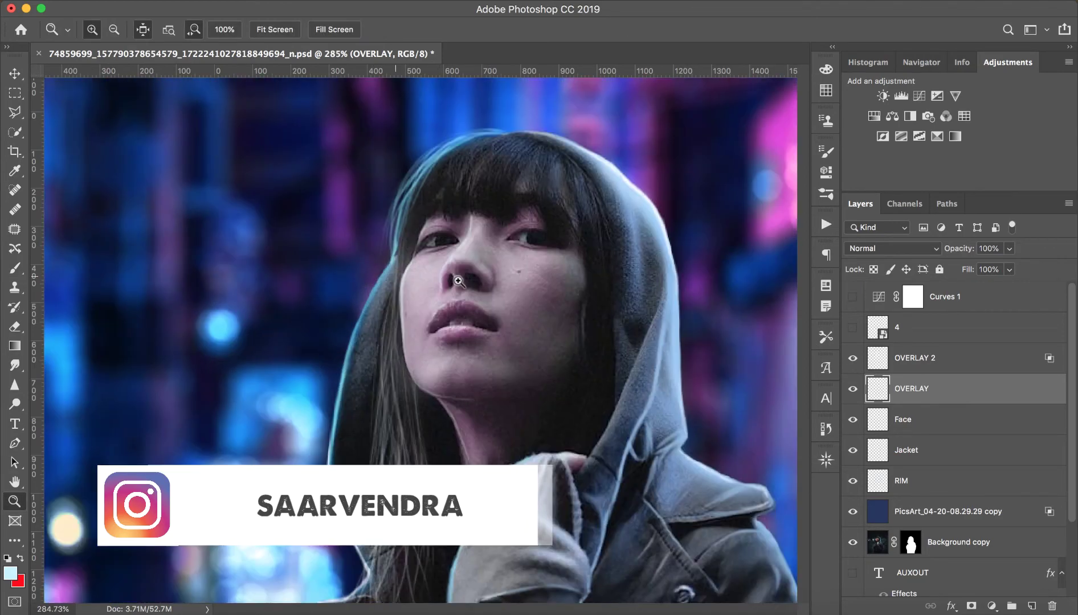
key(b)
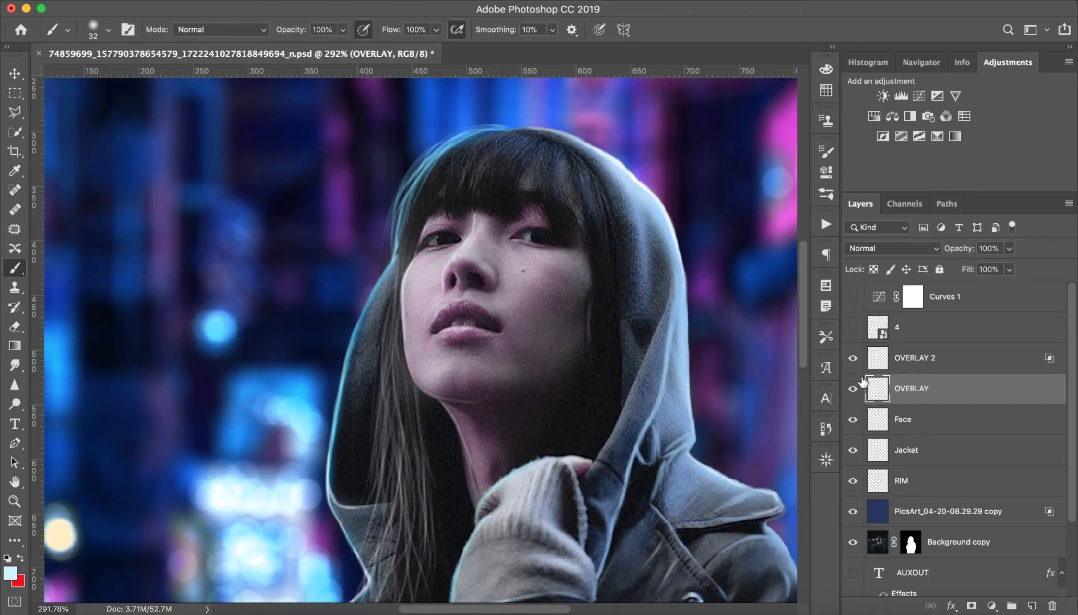
click(853, 358)
click(854, 363)
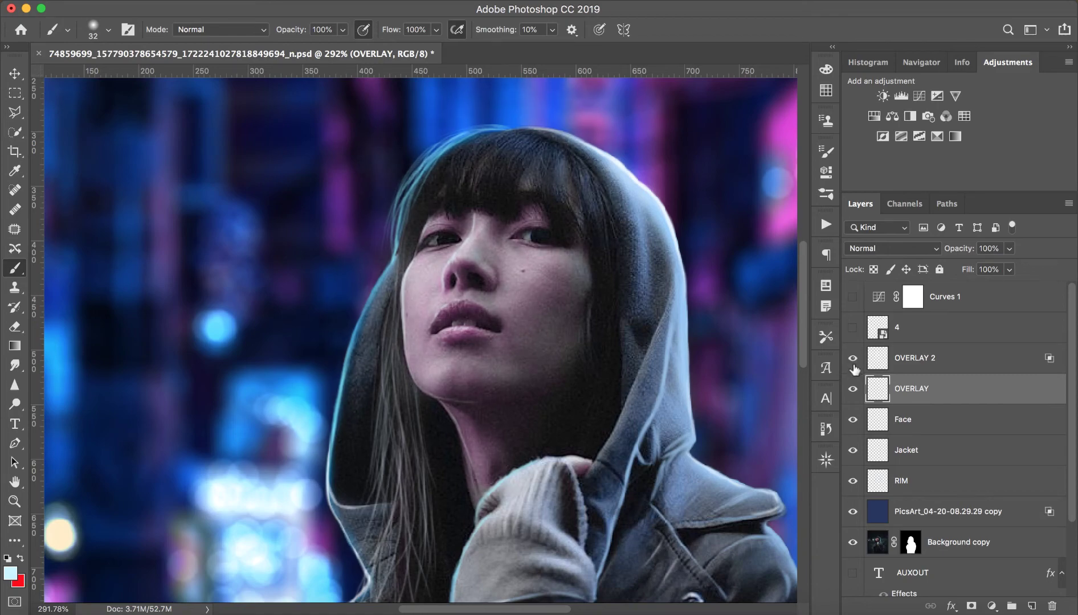
click(985, 362)
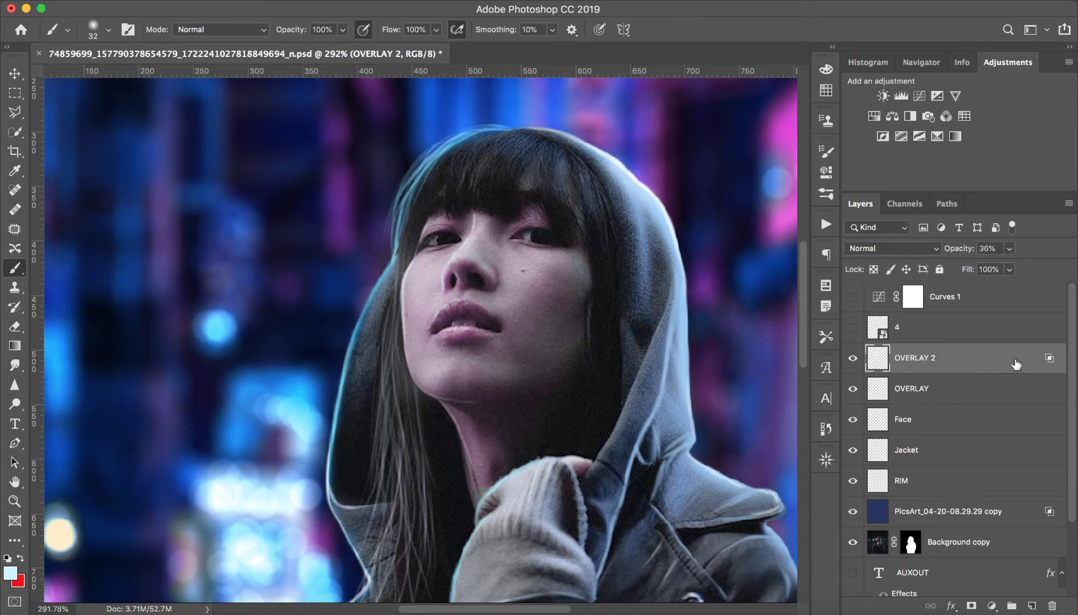
double_click(1016, 364)
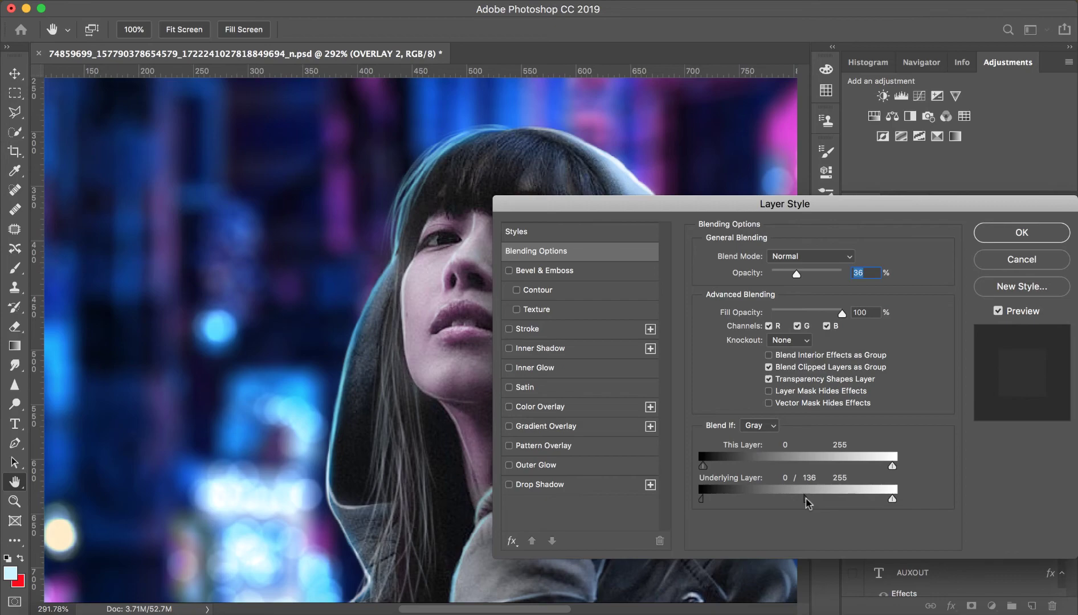
drag(805, 500, 703, 500)
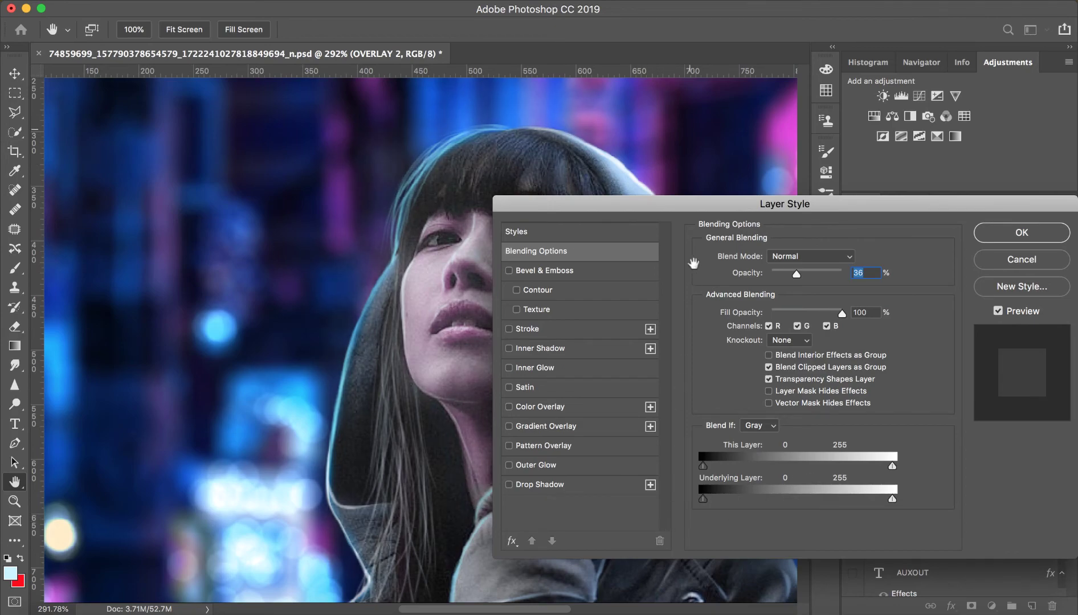
mouse_move(700, 211)
mouse_down()
mouse_move(865, 172)
mouse_move(714, 172)
mouse_up()
click(1044, 215)
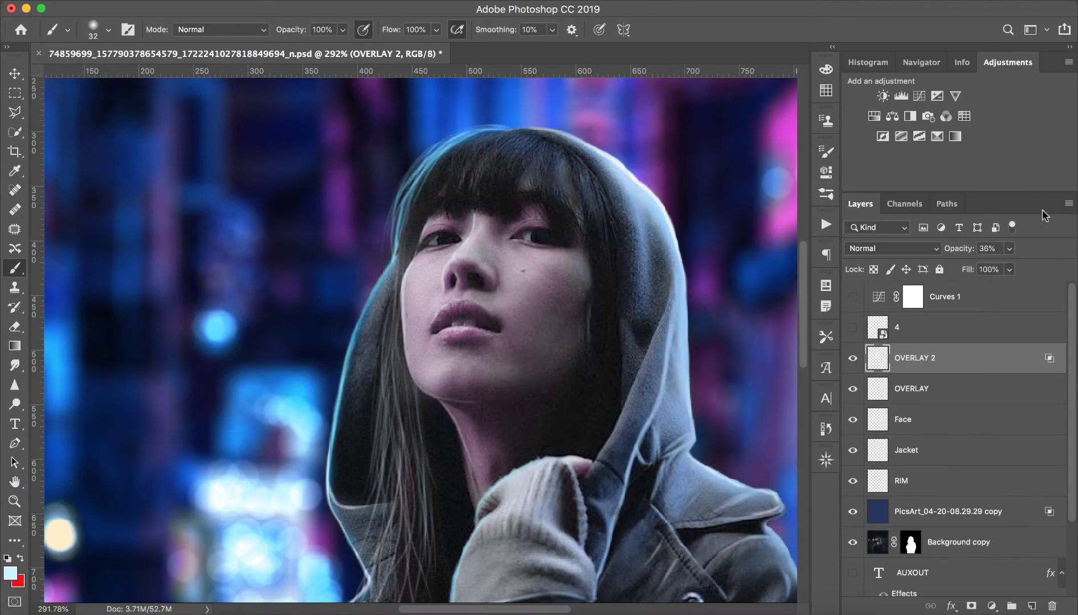
double_click(968, 368)
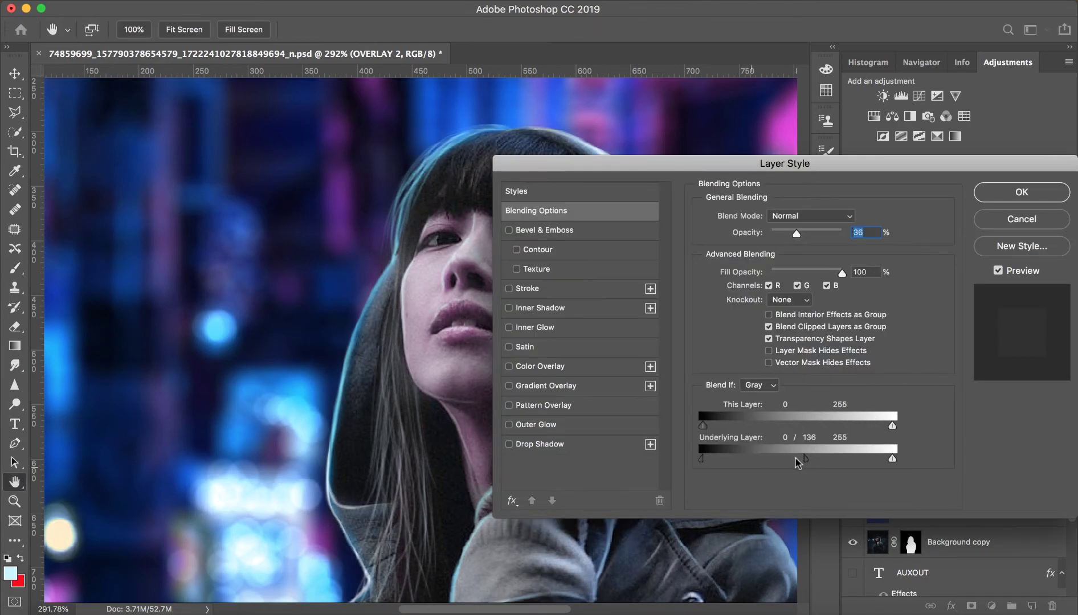
key(alt)
mouse_move(782, 161)
mouse_down()
mouse_move(889, 197)
mouse_move(684, 322)
mouse_up()
drag(699, 399, 701, 399)
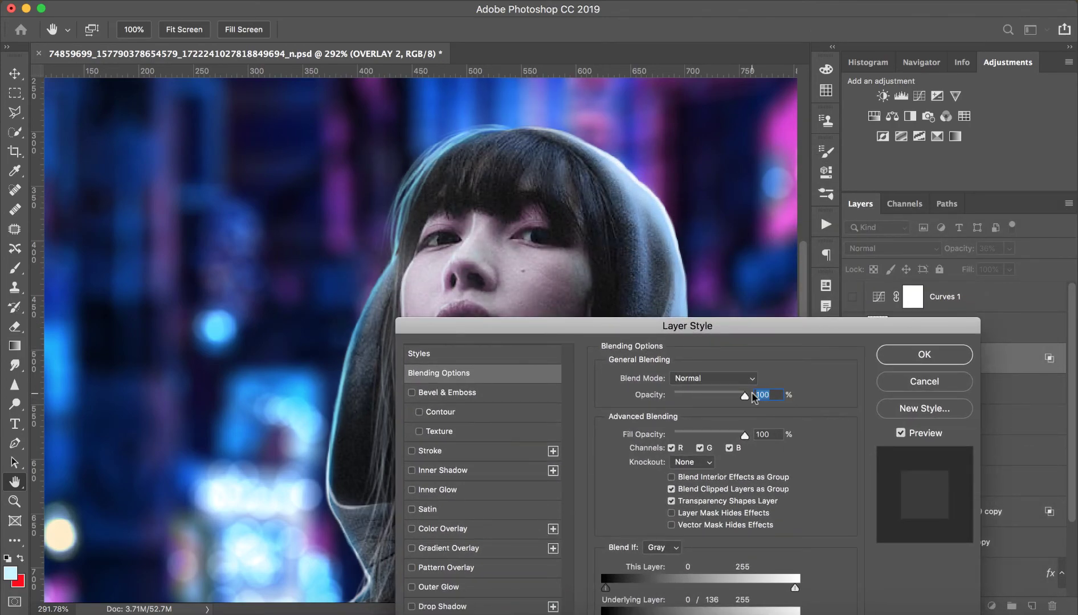
click(912, 380)
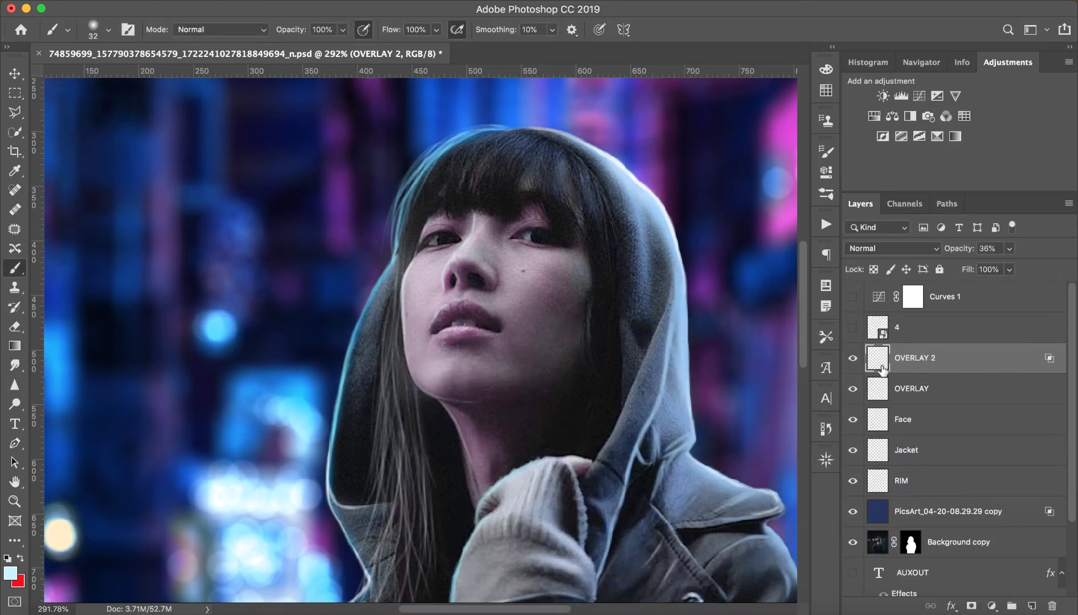
click(853, 358)
click(853, 358)
click(853, 359)
Step: Zoom out to the whole image, then select layer 4 and show its snow particles
key(z)
mouse_move(565, 387)
mouse_down()
mouse_move(521, 396)
mouse_move(571, 384)
mouse_up()
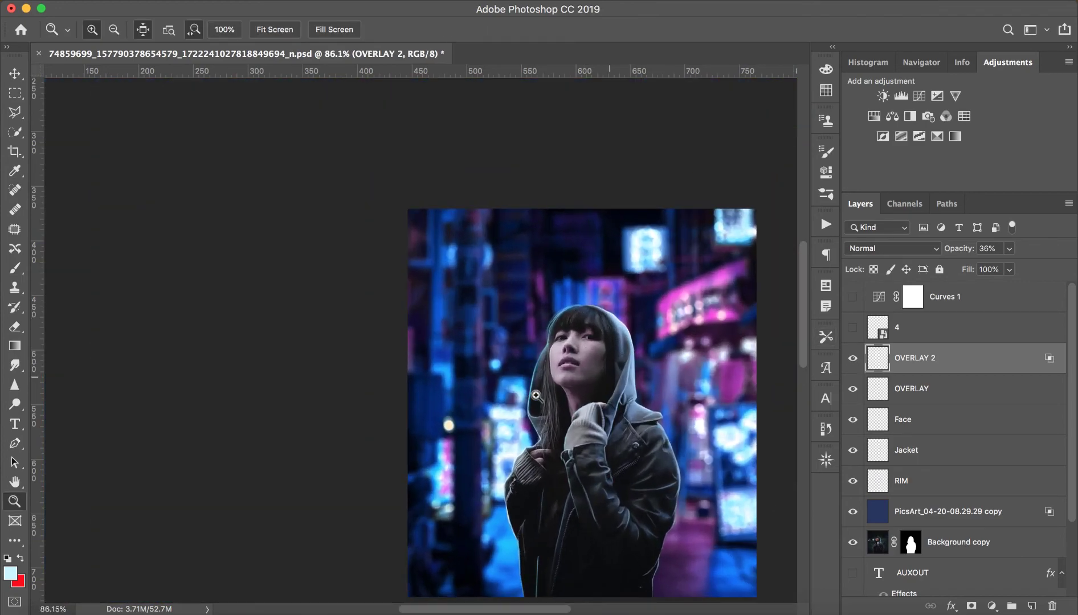
key(b)
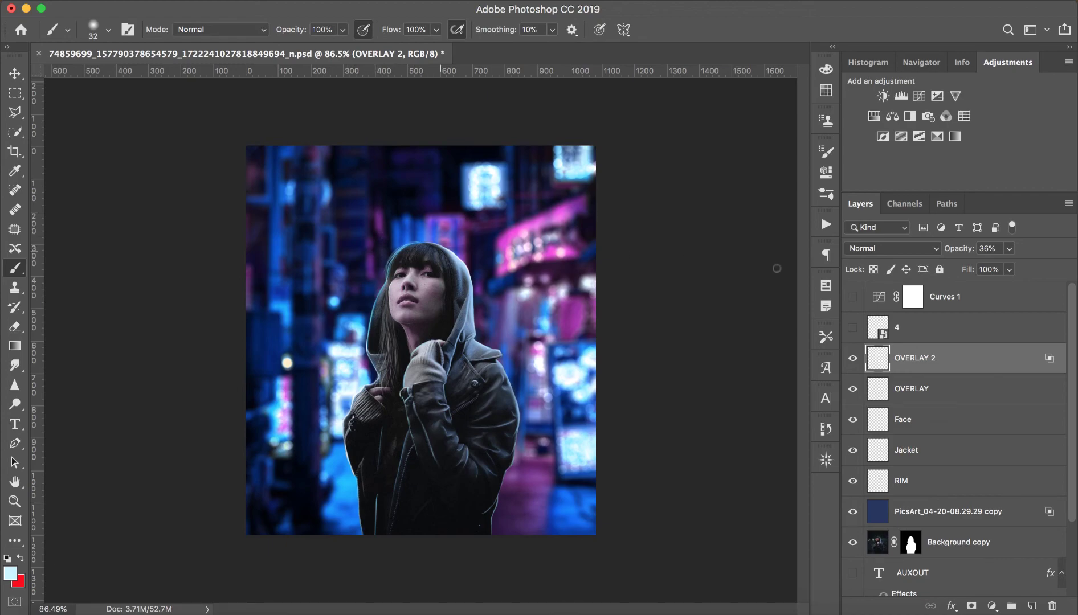
click(876, 340)
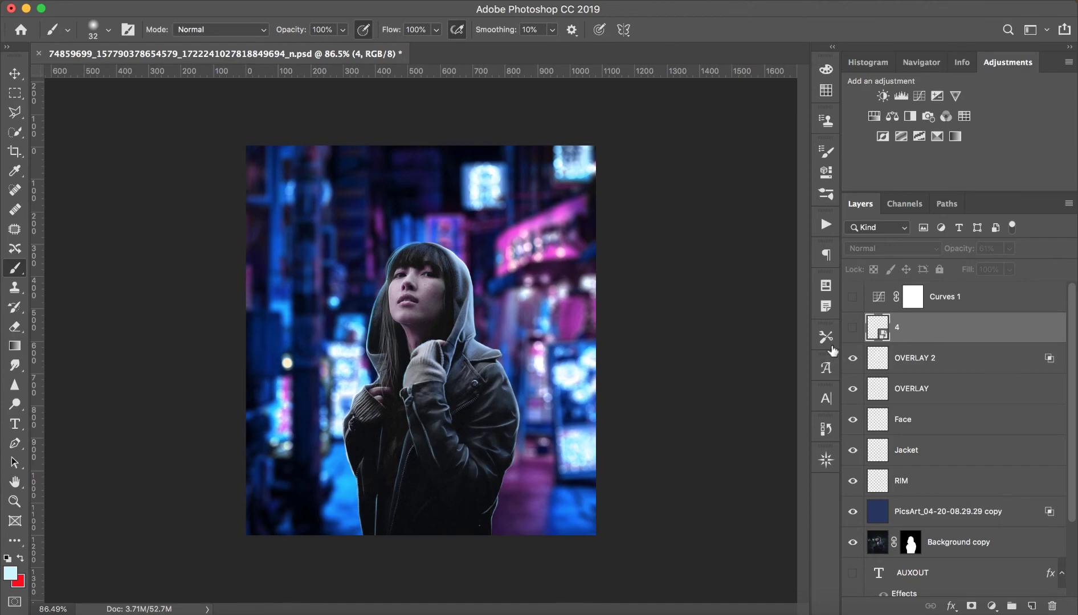
click(853, 329)
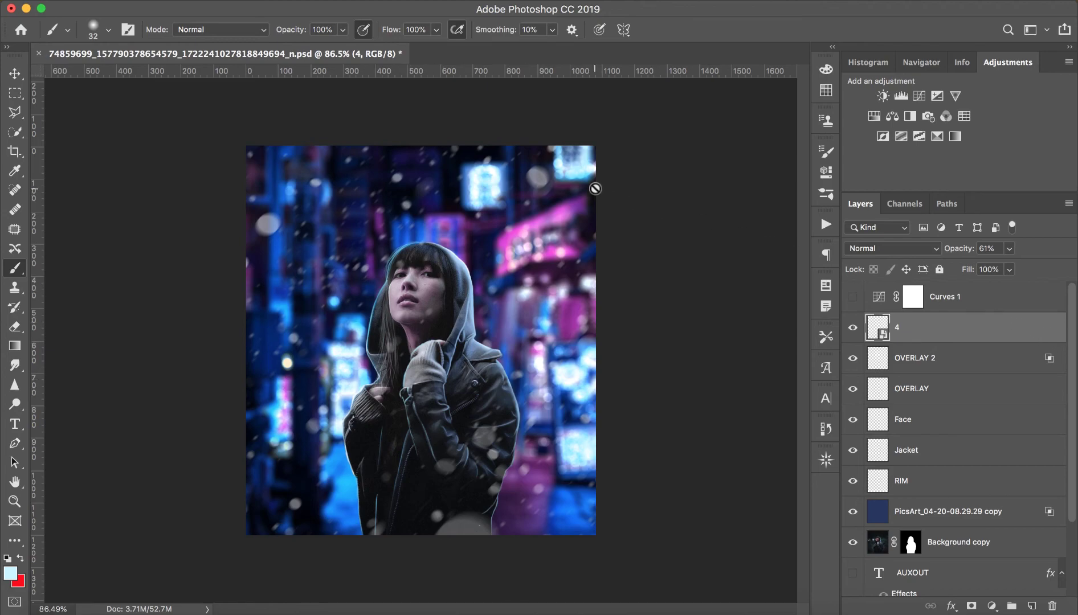
drag(595, 189, 598, 192)
drag(1070, 454, 1065, 533)
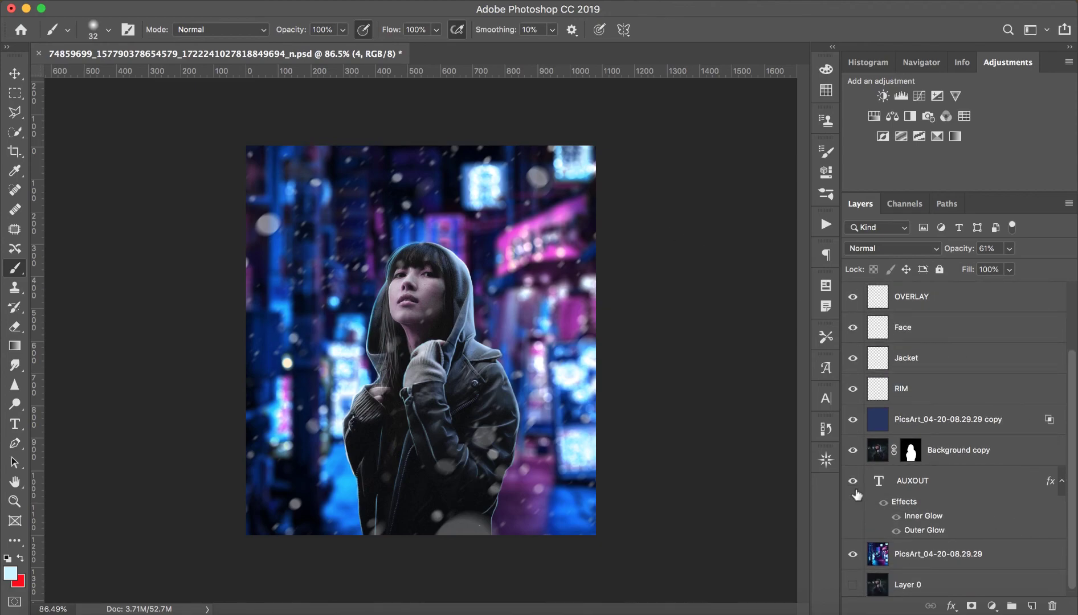
Step: Show the AUXOUT title and review its Inner Glow and Outer Glow layer styles
click(853, 483)
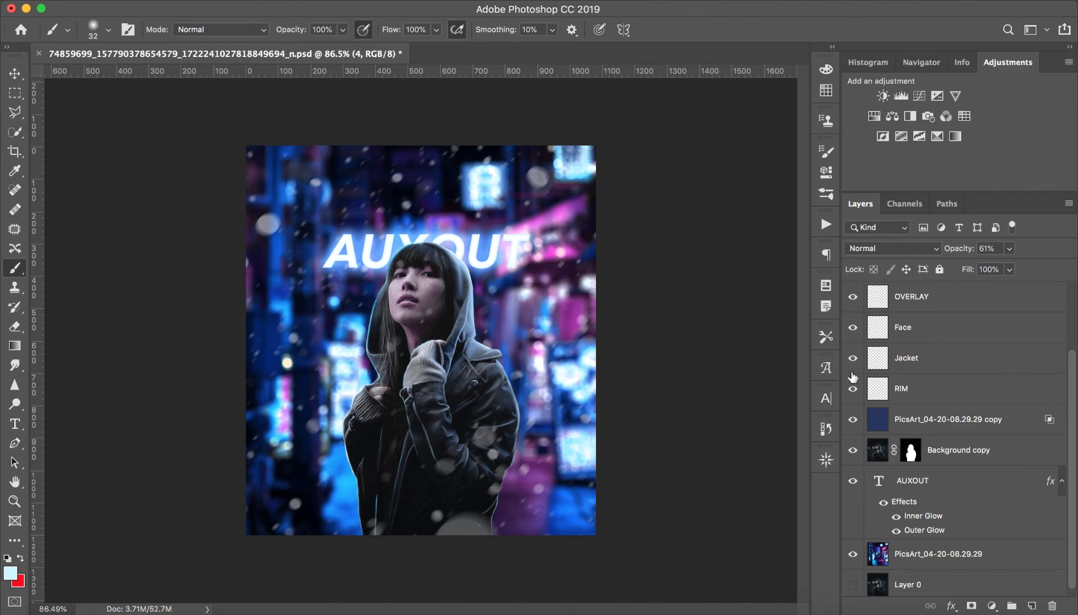
click(963, 460)
double_click(972, 483)
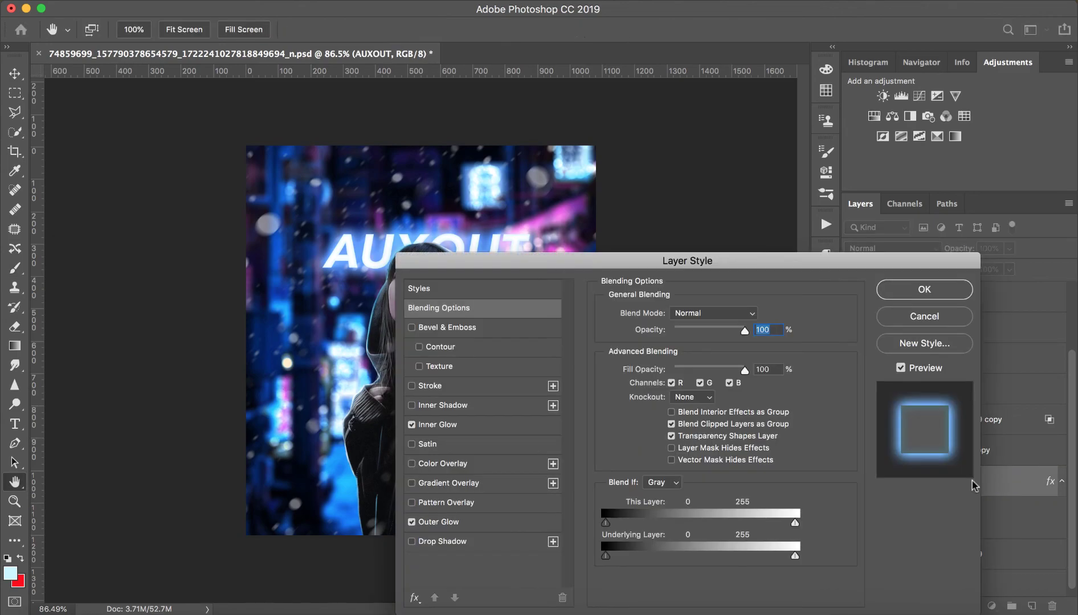
drag(644, 262, 754, 127)
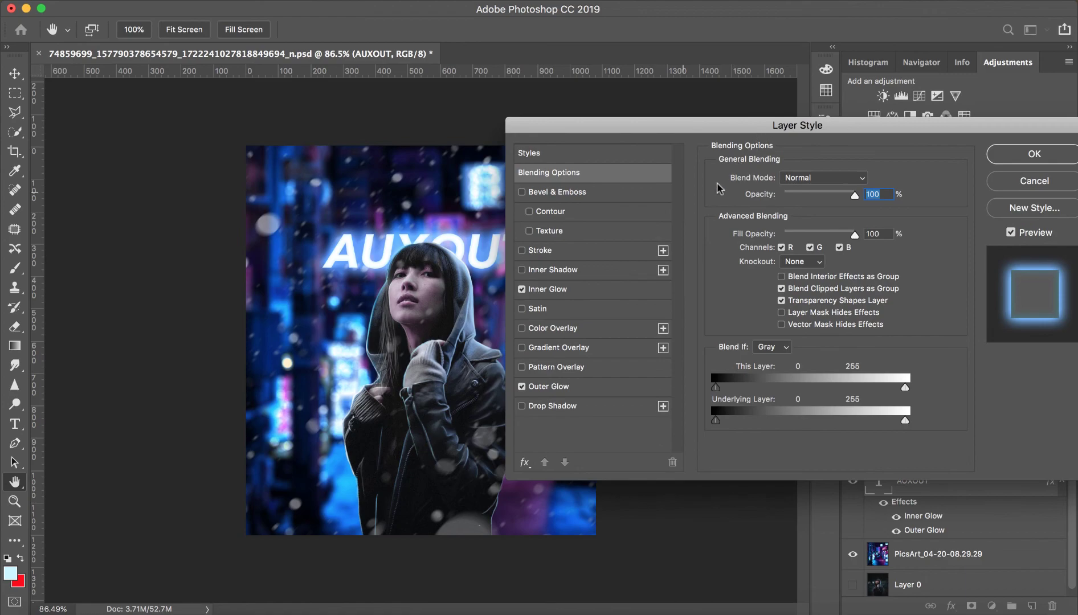
click(624, 301)
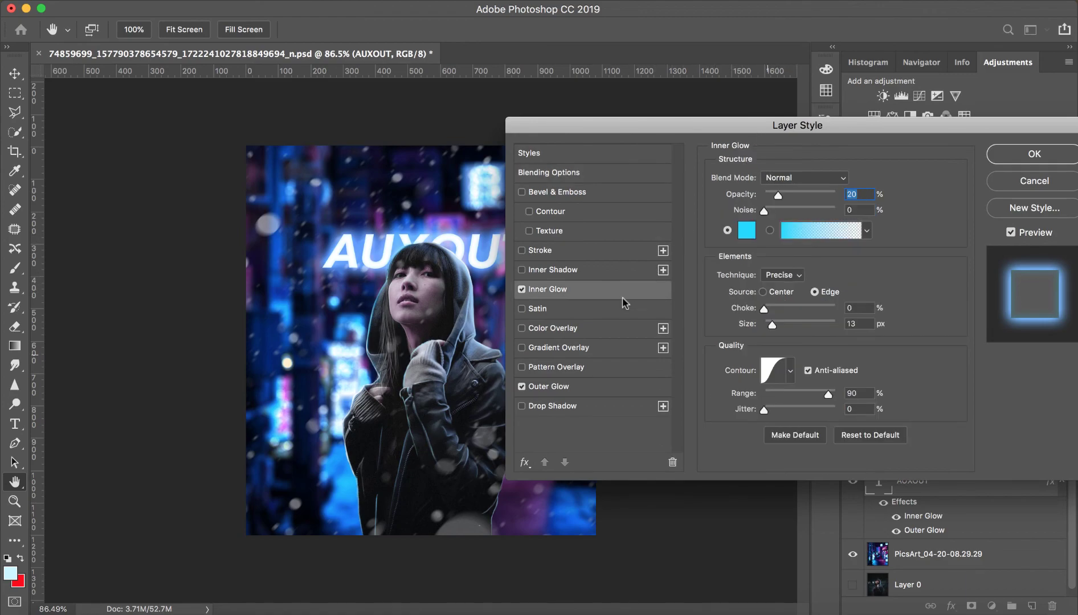
click(614, 389)
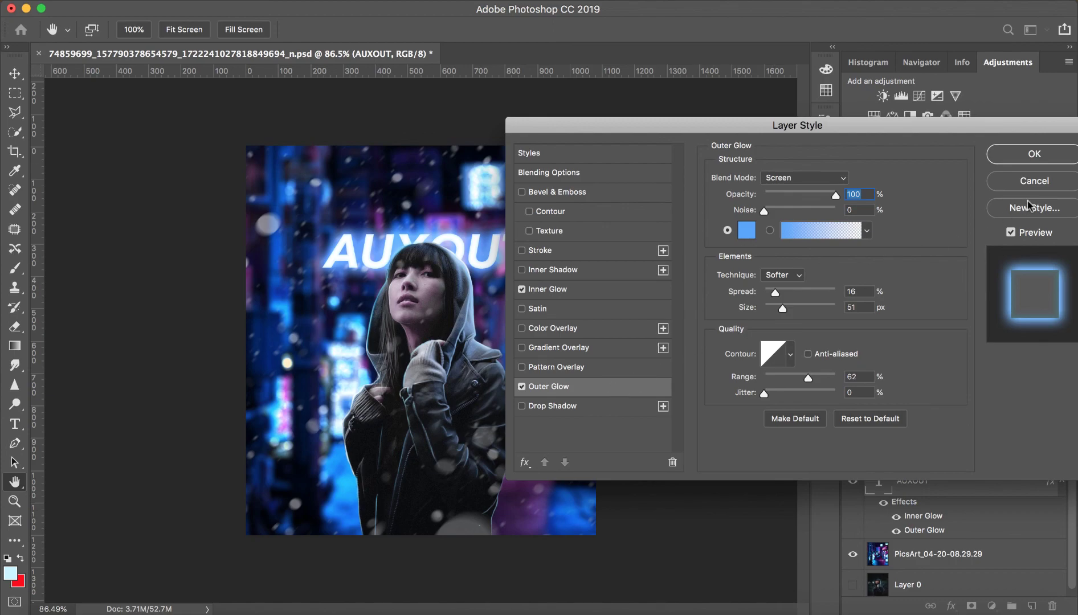
click(1055, 183)
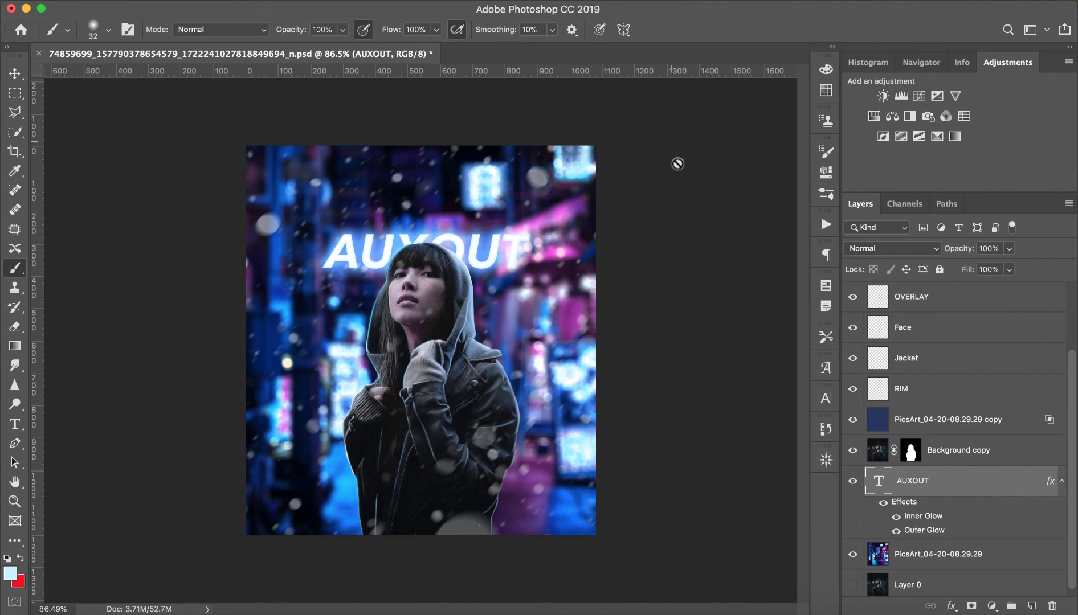
click(681, 186)
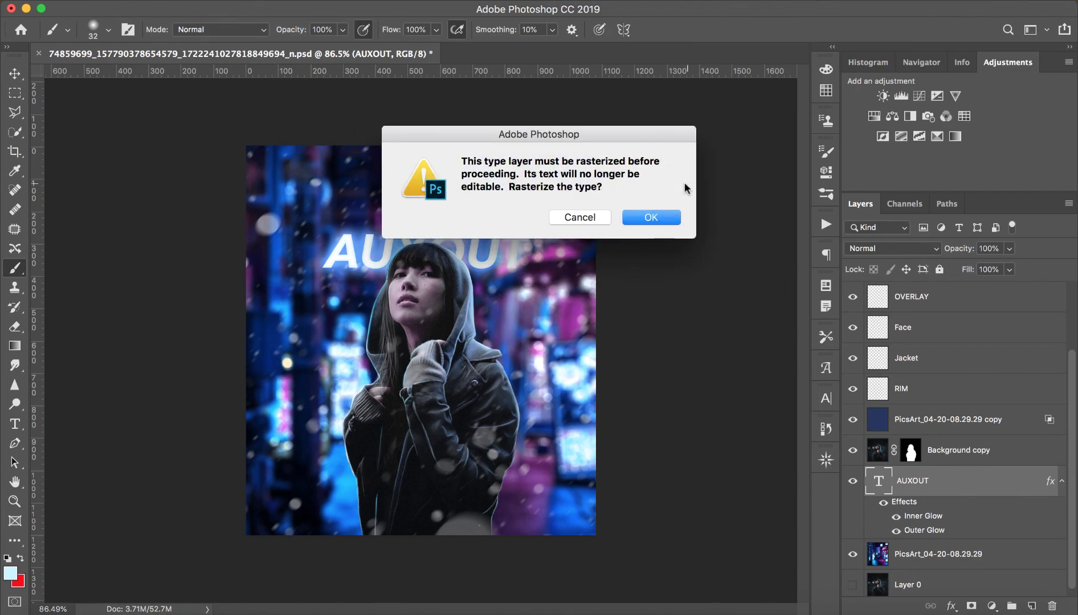
click(578, 218)
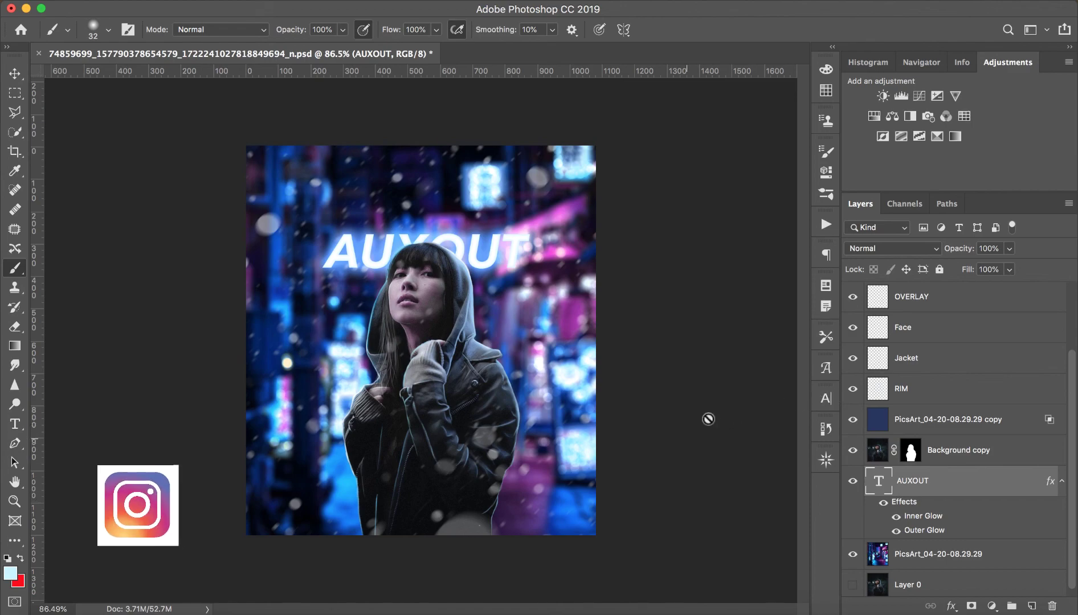
click(700, 447)
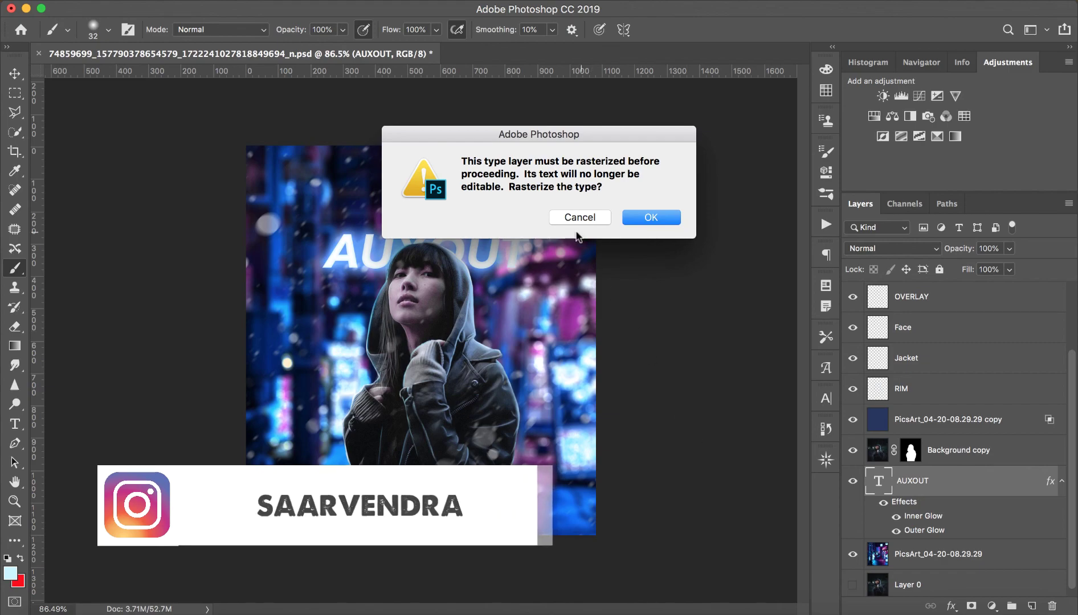
click(592, 224)
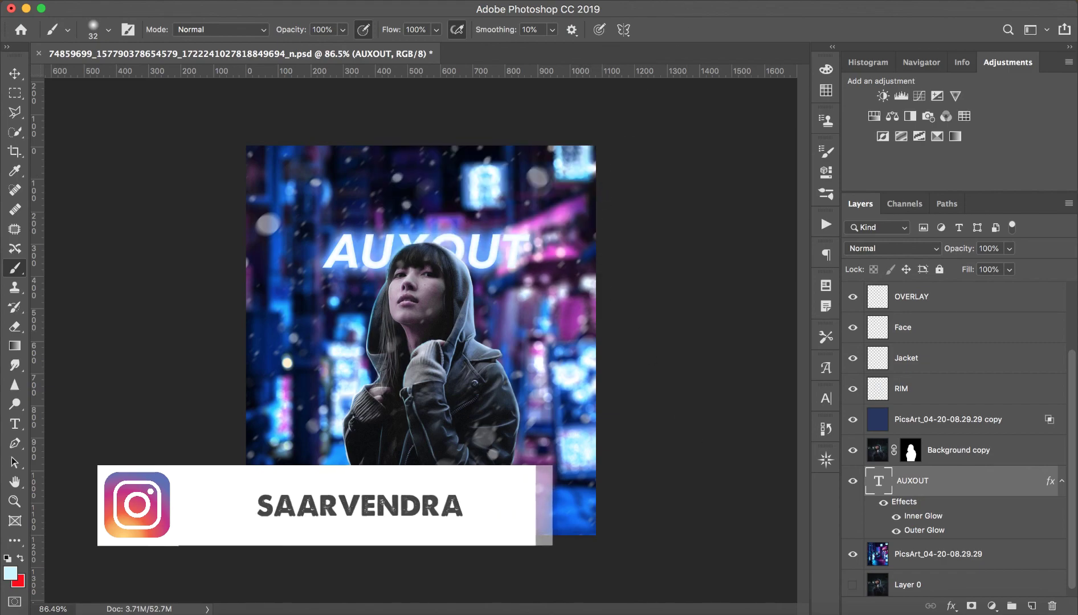